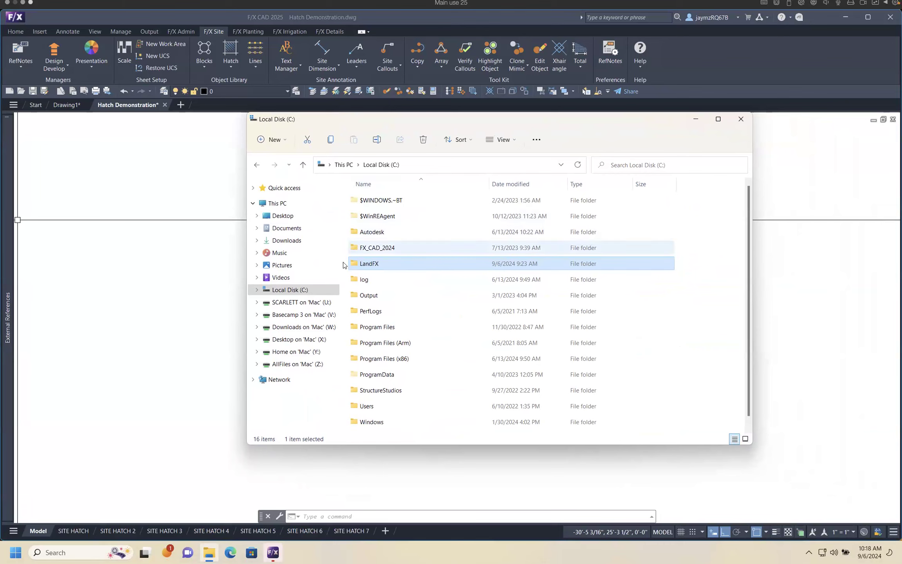
Browse to the current user's profile folder inside the Users folder on Local Disk (C:)
left_click(309, 289)
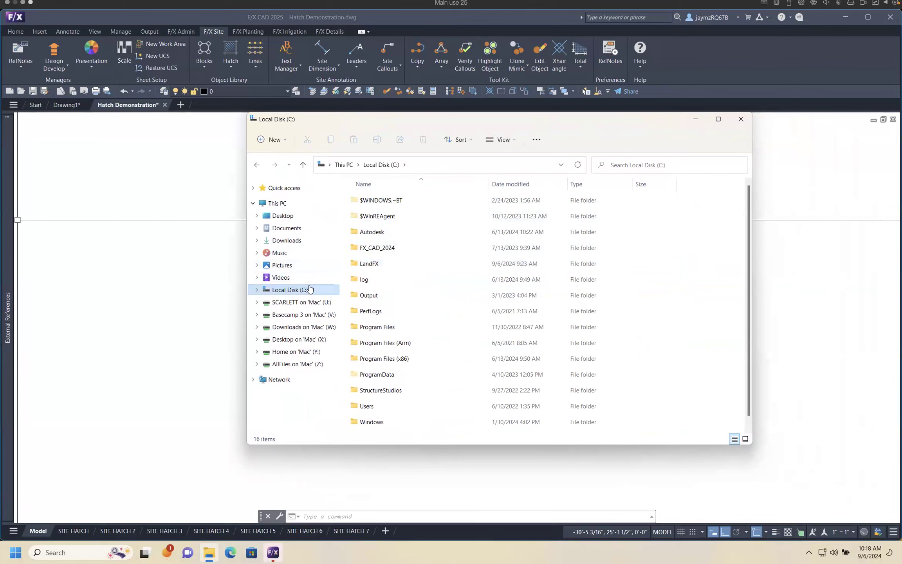
double_click(377, 406)
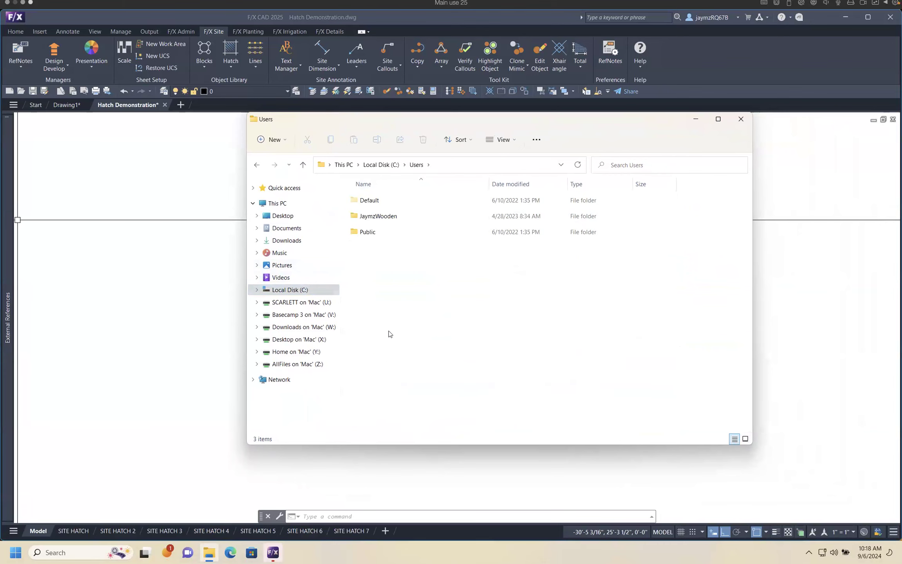
double_click(396, 216)
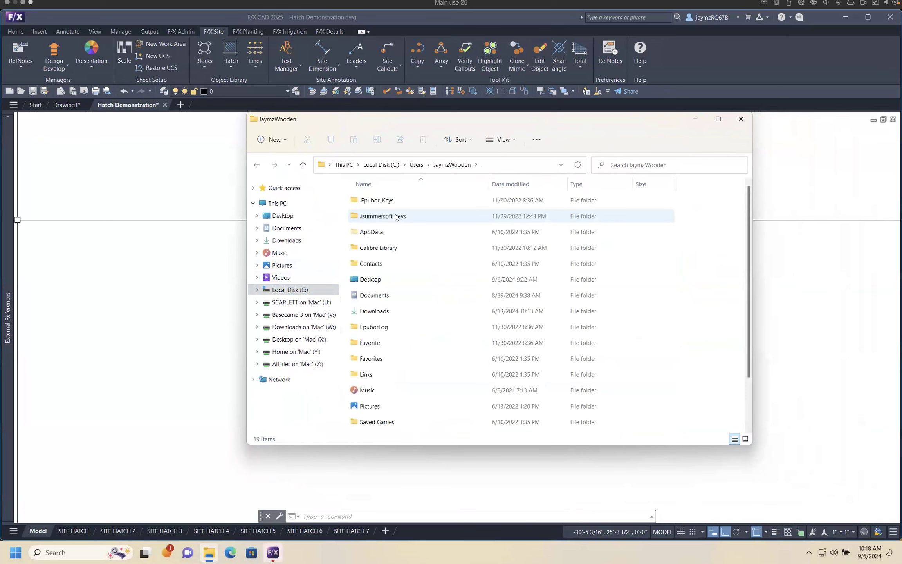
Check in the folder view options that hidden files, folders, and drives are set to be shown, for access to AppData
left_click(395, 231)
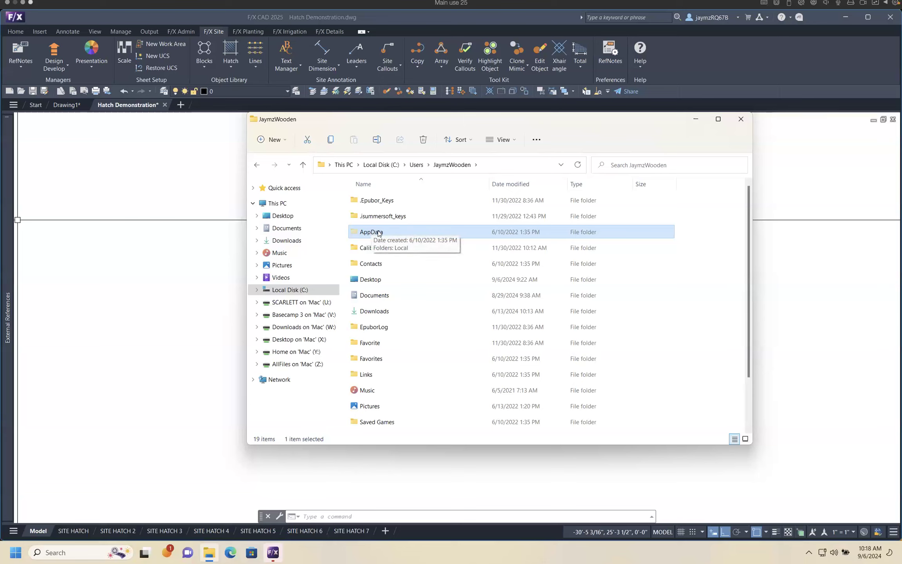
left_click(536, 140)
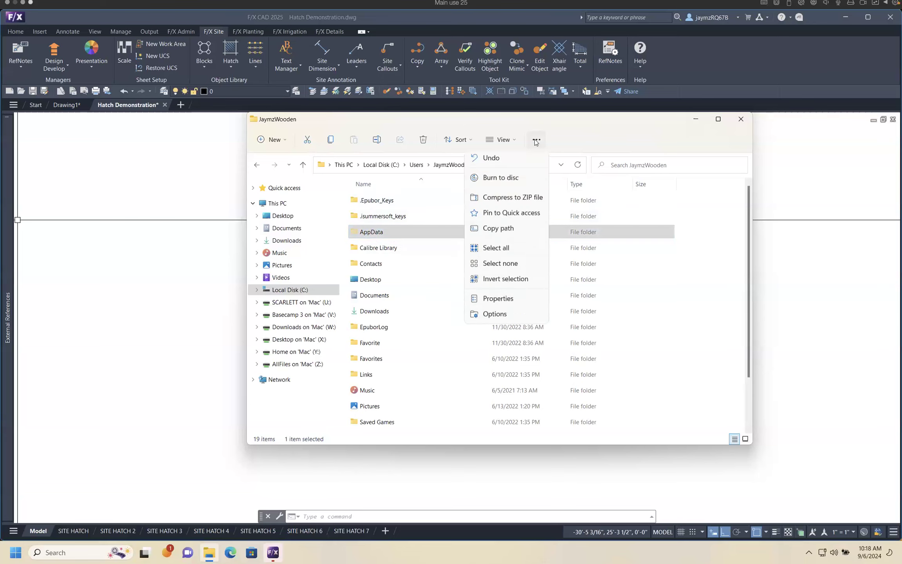
left_click(492, 317)
left_click(297, 209)
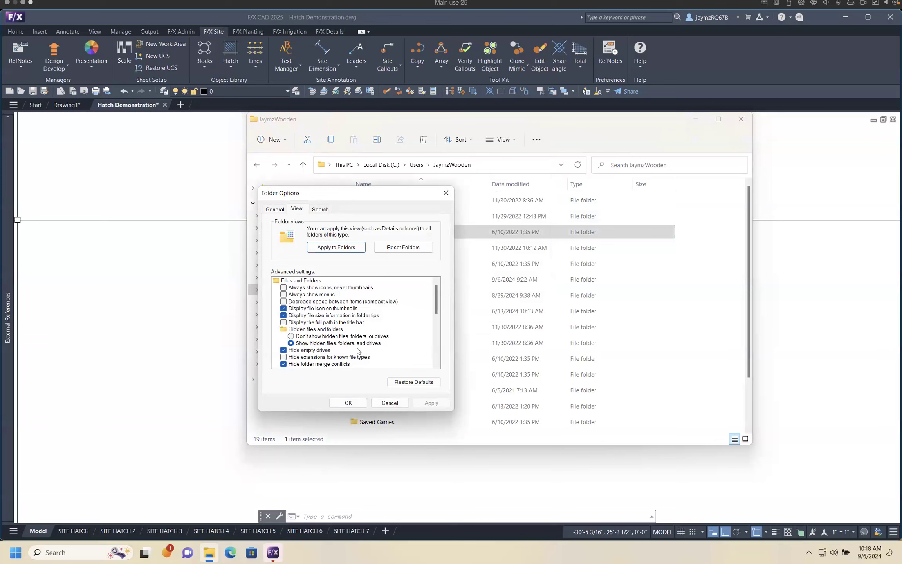
left_click(356, 403)
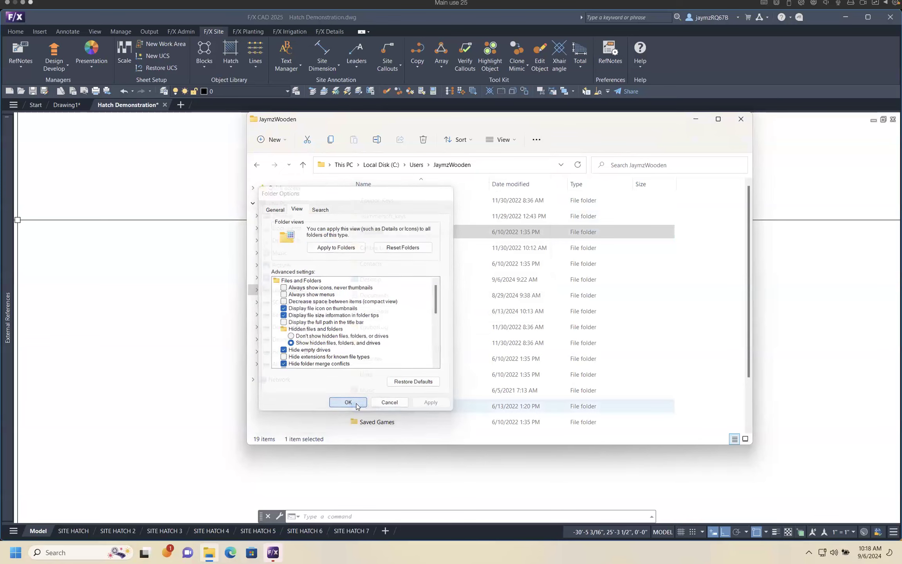
Browse from the profile folder to AppData\Roaming\Autodesk\AutoCAD 2025\R25.0\enu\support
left_click(388, 248)
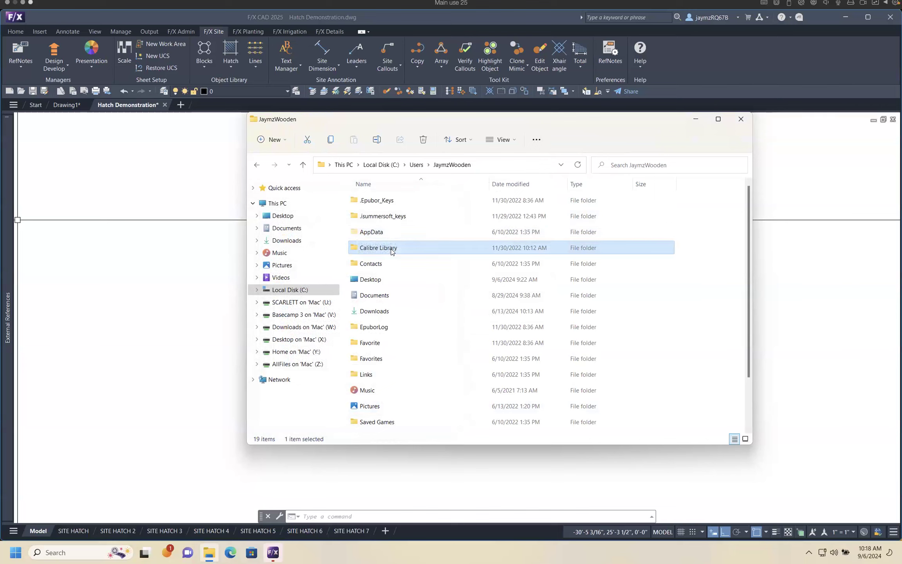
left_click(386, 232)
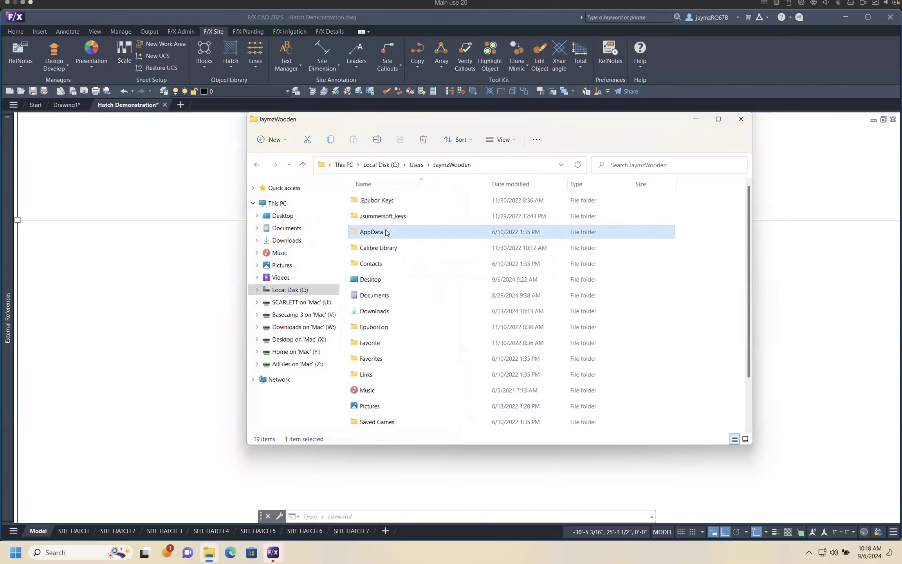
double_click(386, 232)
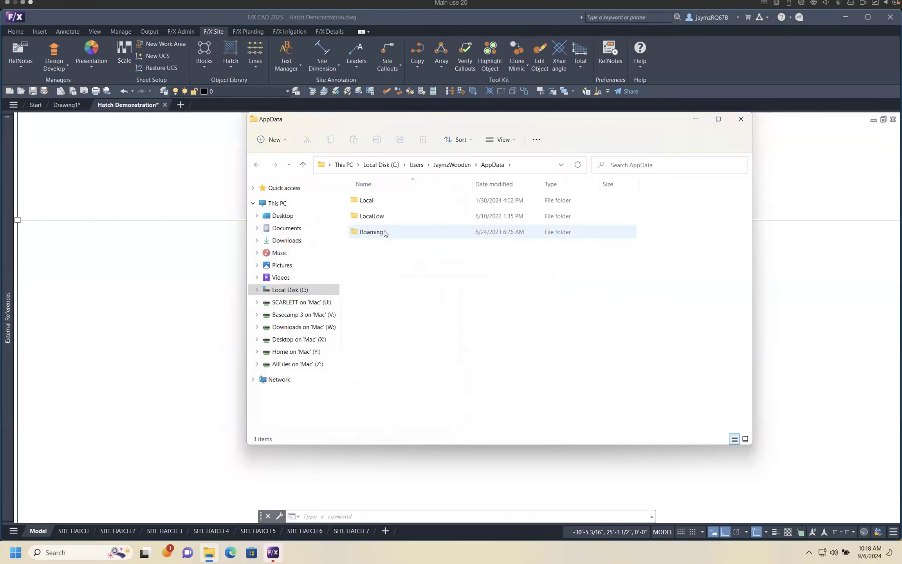
double_click(385, 233)
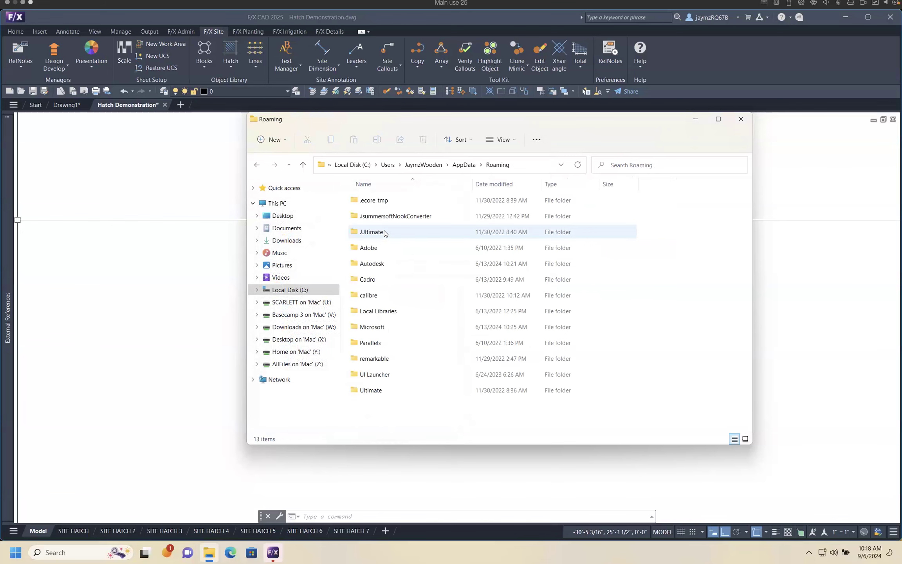
double_click(384, 265)
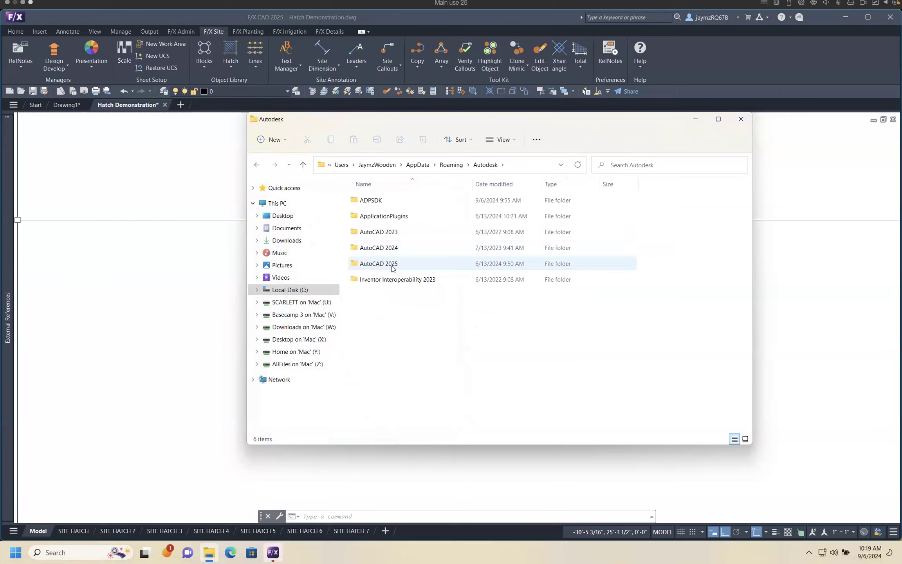
double_click(406, 264)
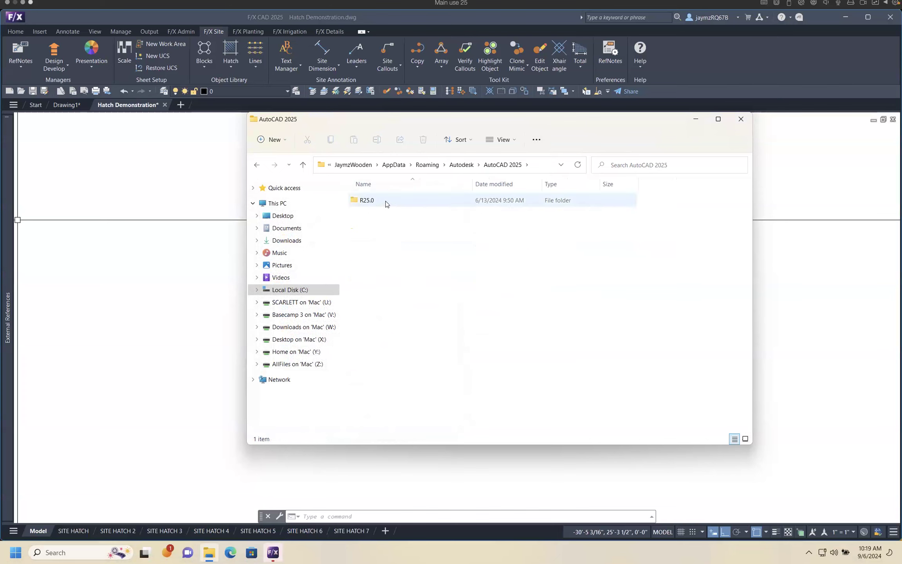
double_click(368, 203)
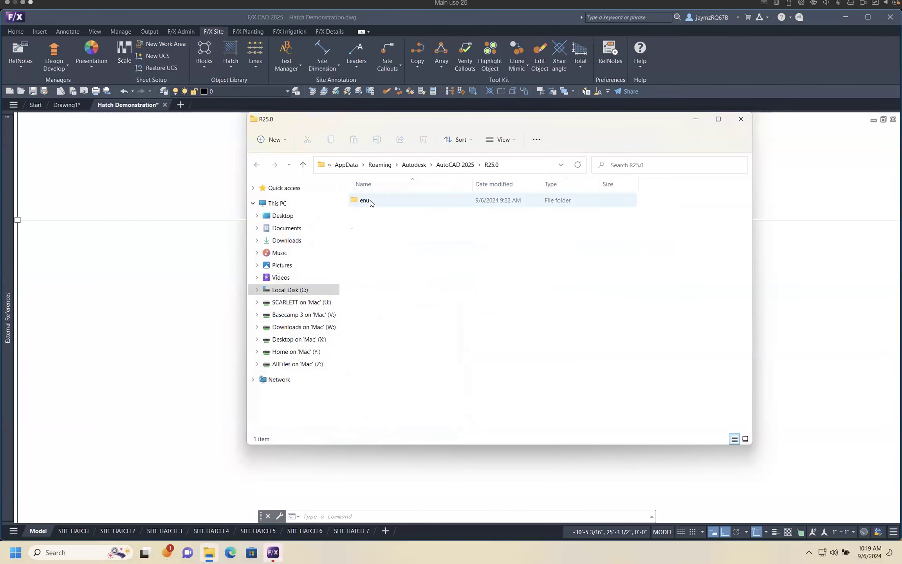
double_click(375, 202)
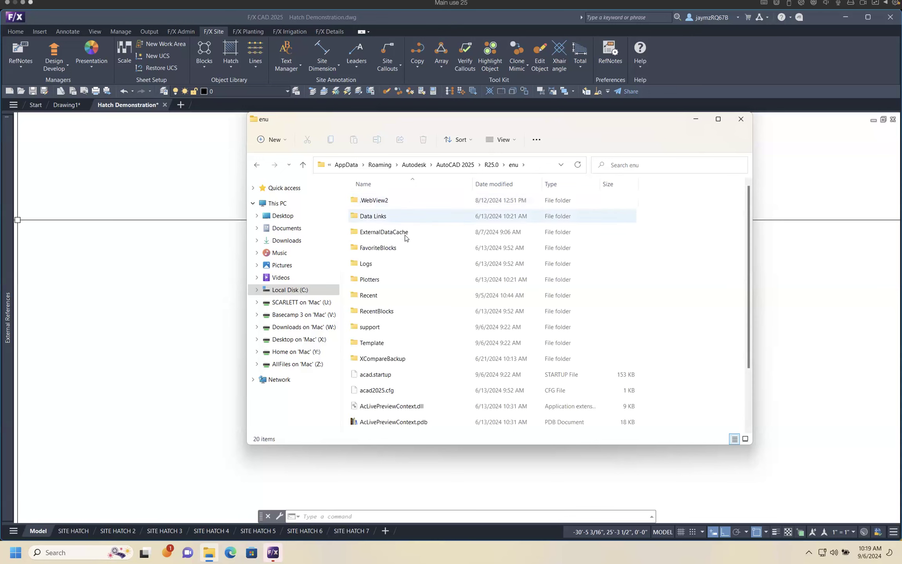
double_click(401, 328)
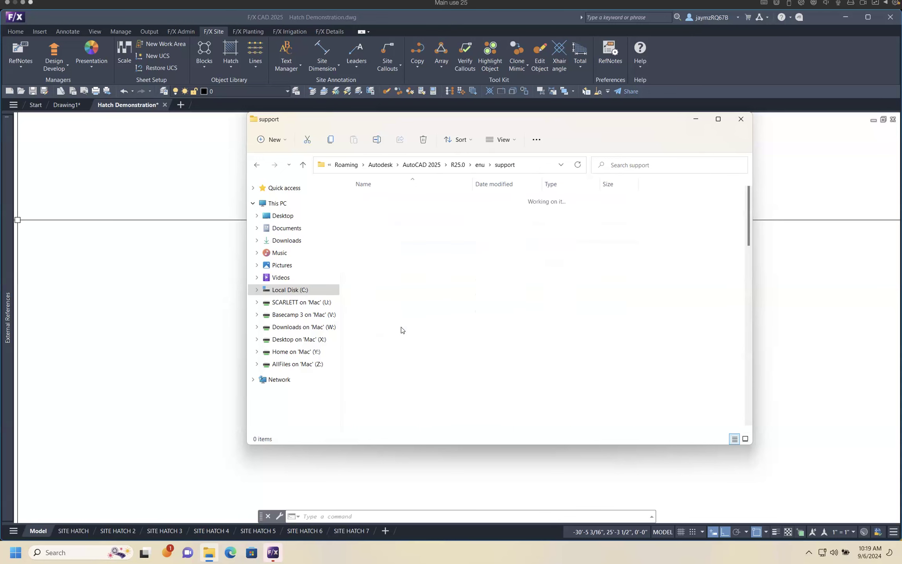
Open acad.pat from the support folder and highlight the SOLID pattern's name line and definition line
left_click(390, 406)
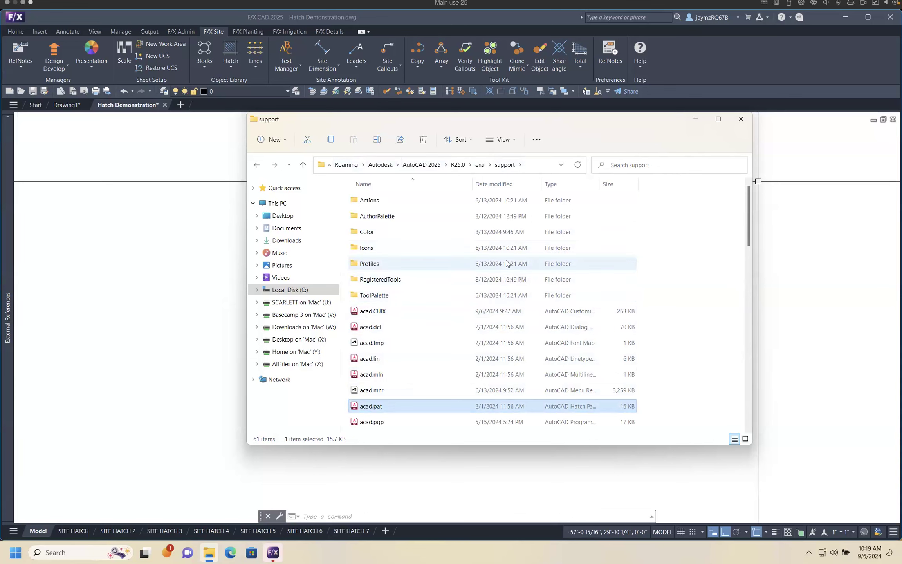
double_click(370, 406)
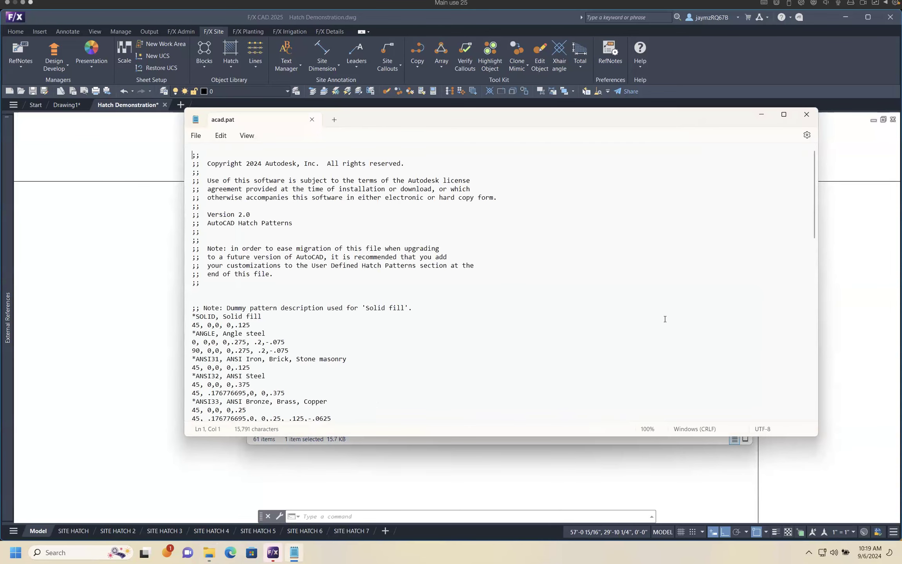
left_click_drag(676, 120, 640, 77)
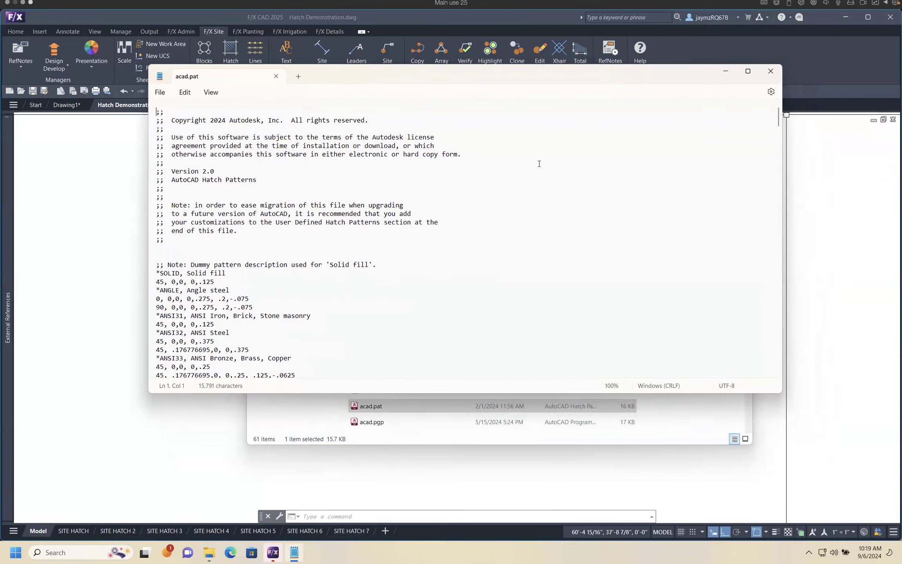
triple_click(157, 274)
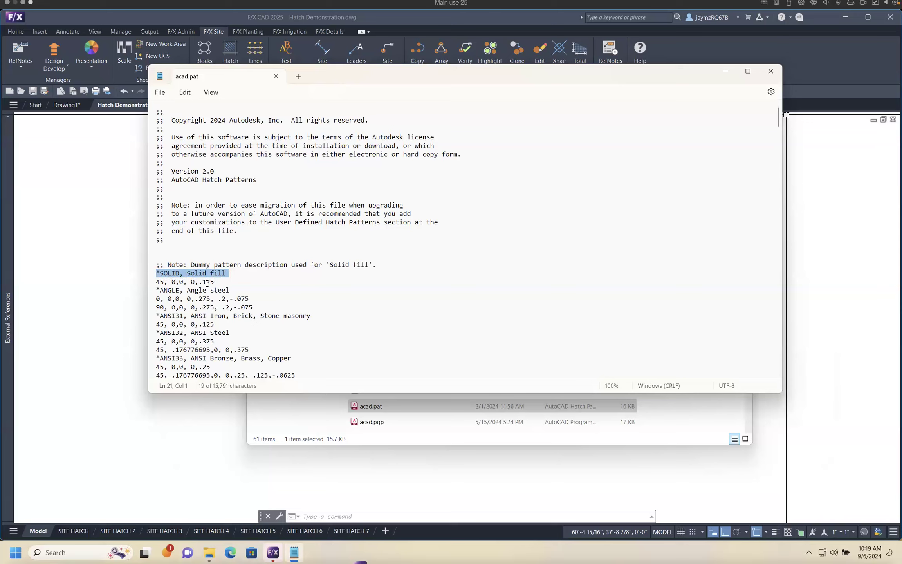
left_click(207, 282)
left_click(153, 283)
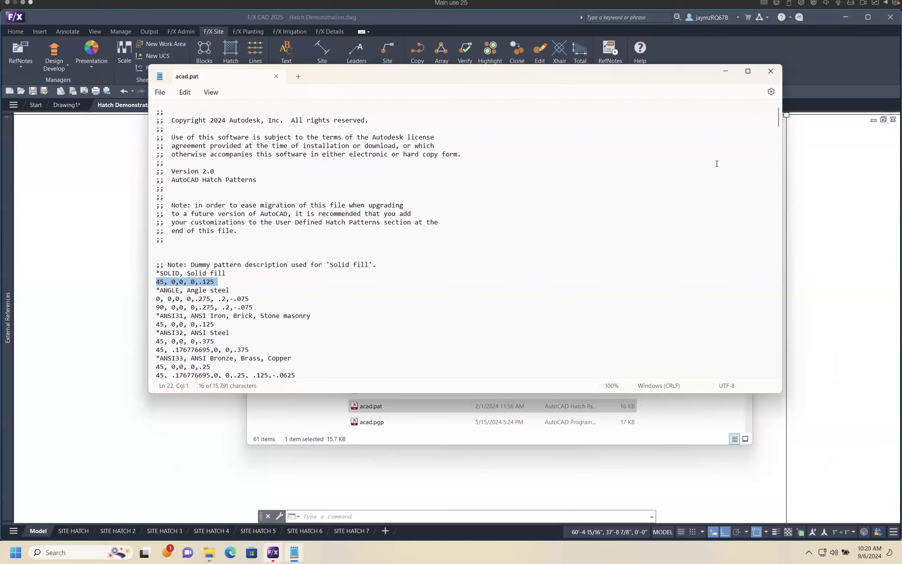
Examine the last pattern definitions and the User Defined Hatch Patterns section in acad.pat, then close the file
left_click_drag(777, 117, 761, 360)
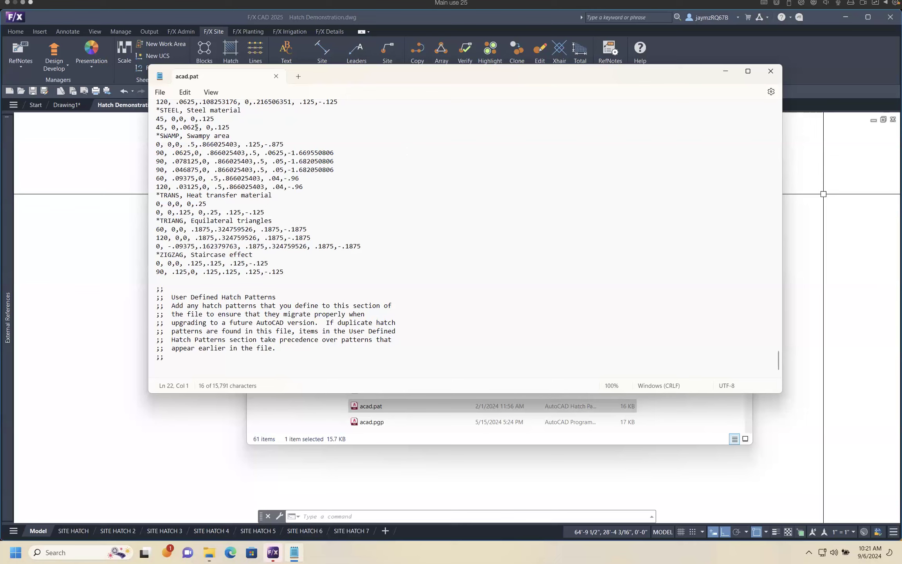
left_click(163, 281)
scroll(407, 250, "up", 4)
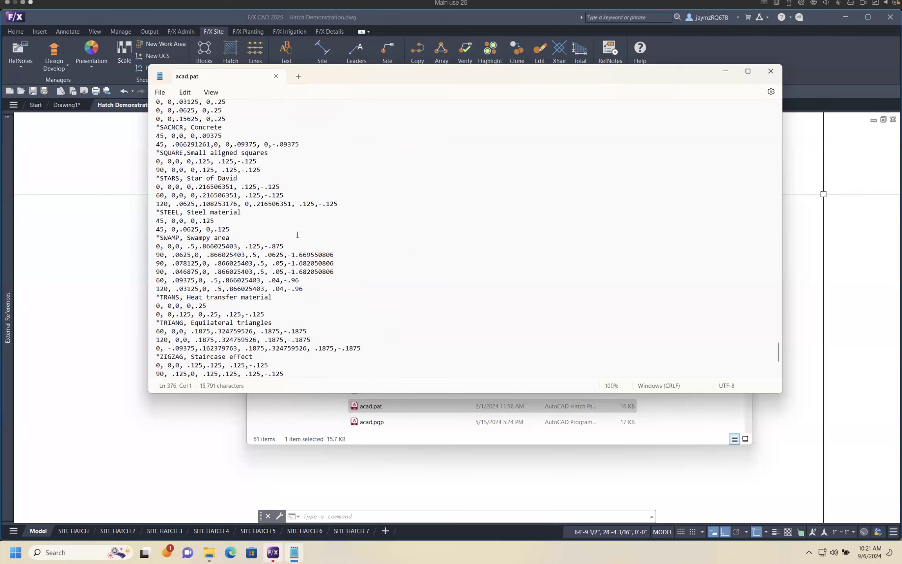
scroll(297, 235, "down", 3)
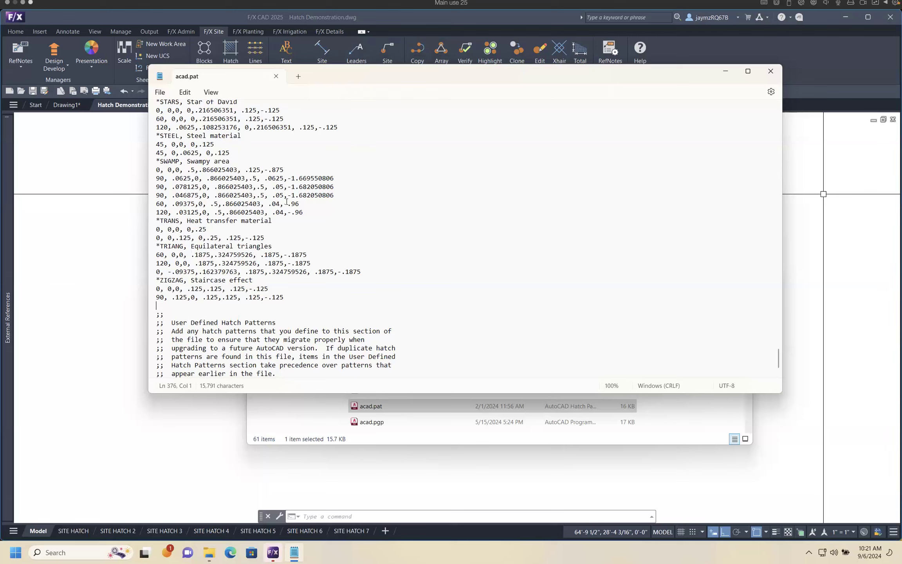
left_click(275, 76)
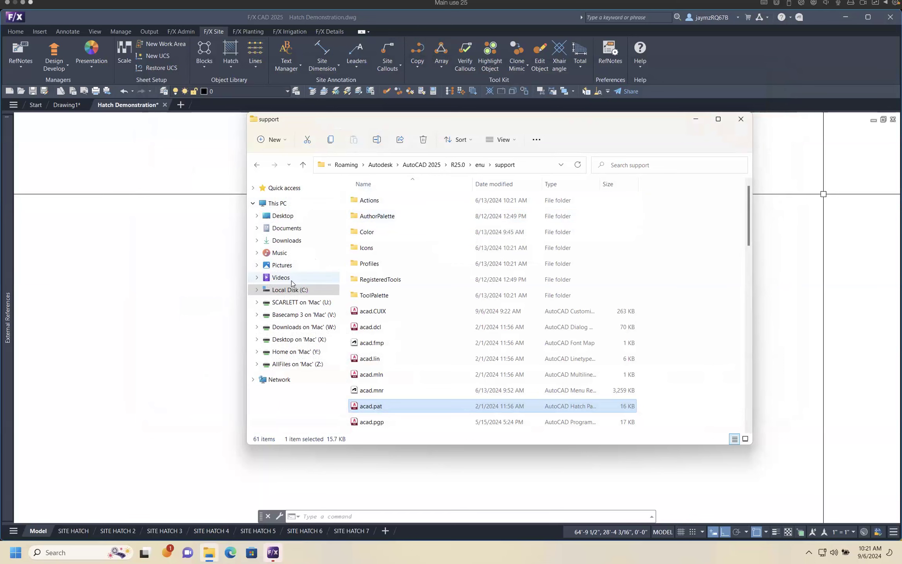
Open the Patterns folder under C:\LandFX and look through its hatch pattern files
left_click(290, 290)
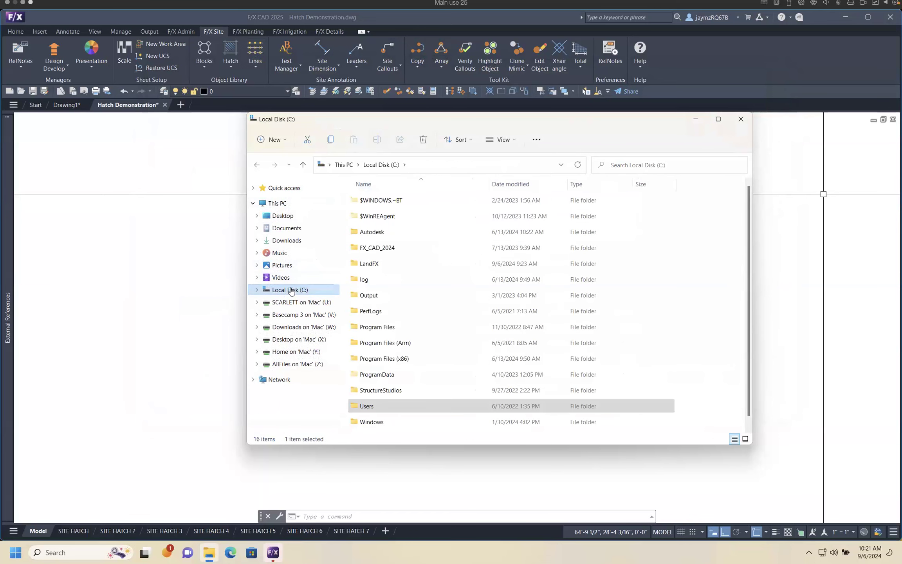
double_click(382, 264)
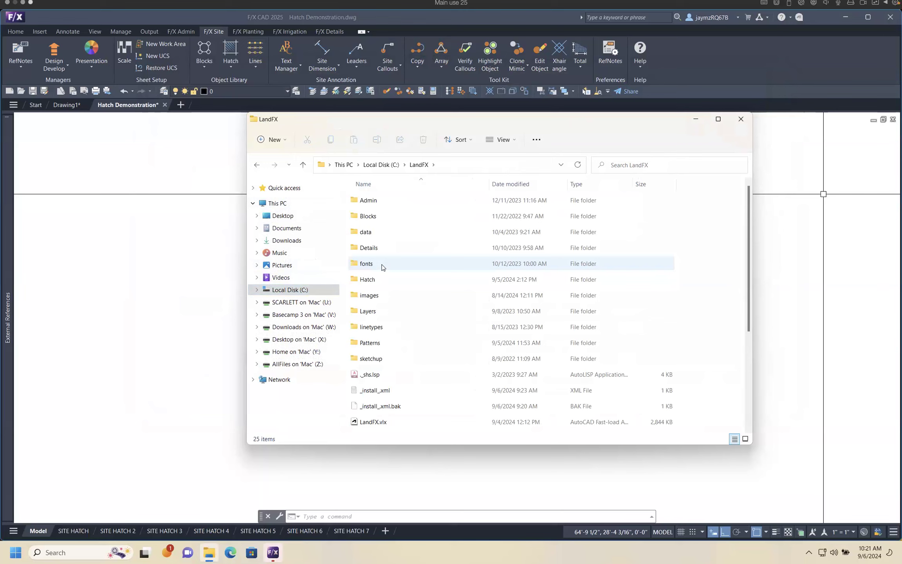
double_click(399, 342)
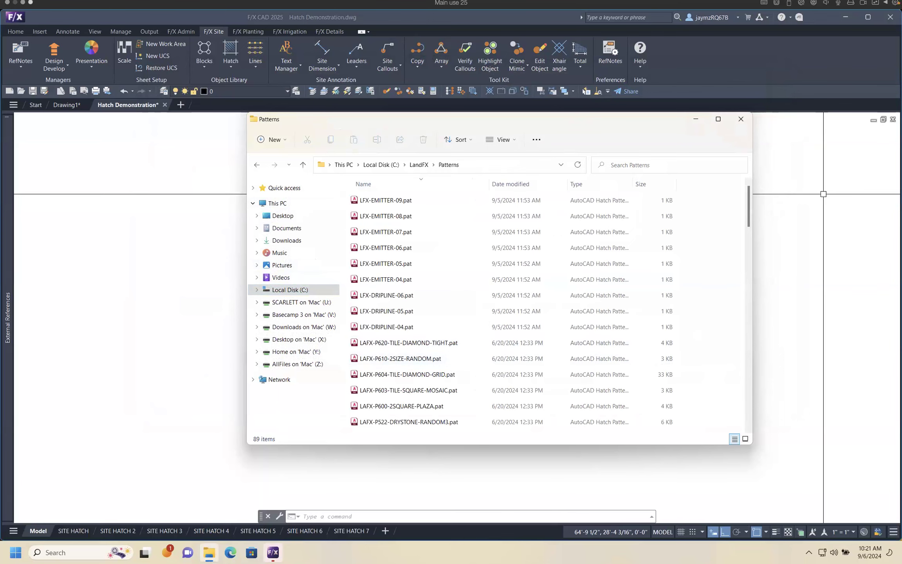
scroll(747, 206, "down", 2)
scroll(746, 207, "down", 4)
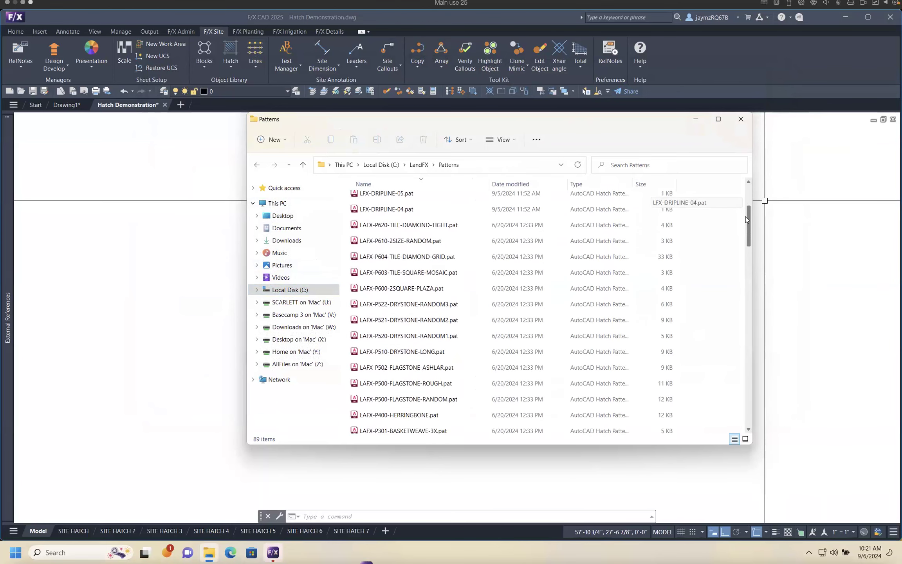
scroll(744, 261, "down", 7)
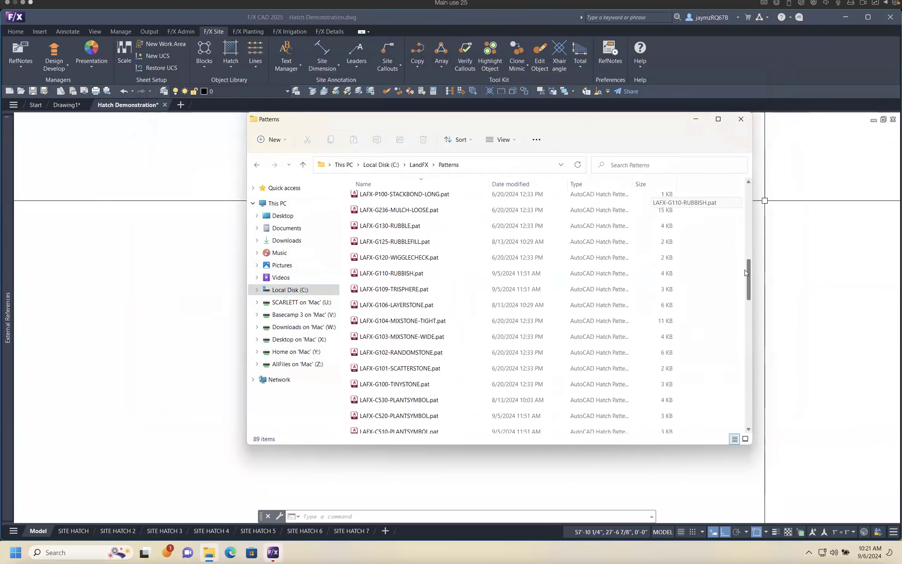
left_click_drag(750, 297, 765, 219)
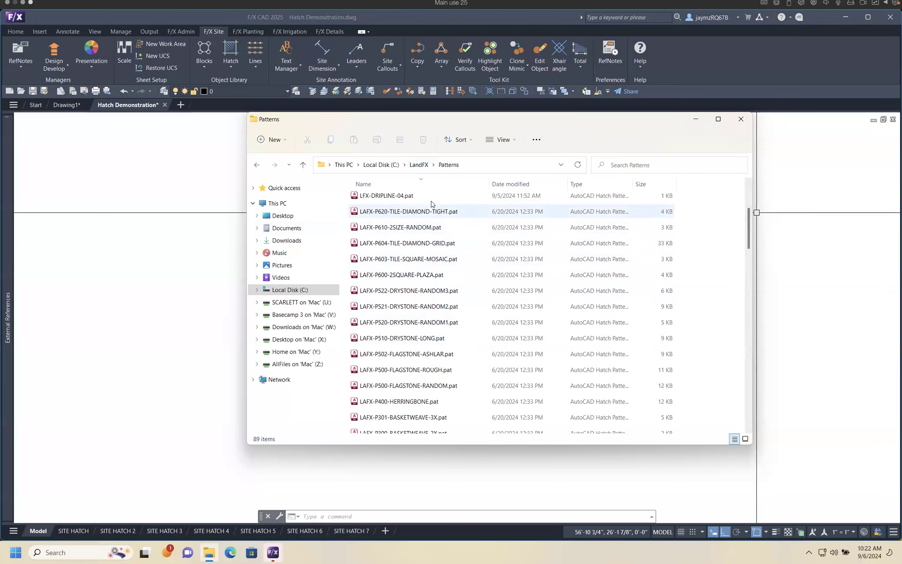
Return to the LandFX folder and open the site folder inside Hatch
left_click(419, 164)
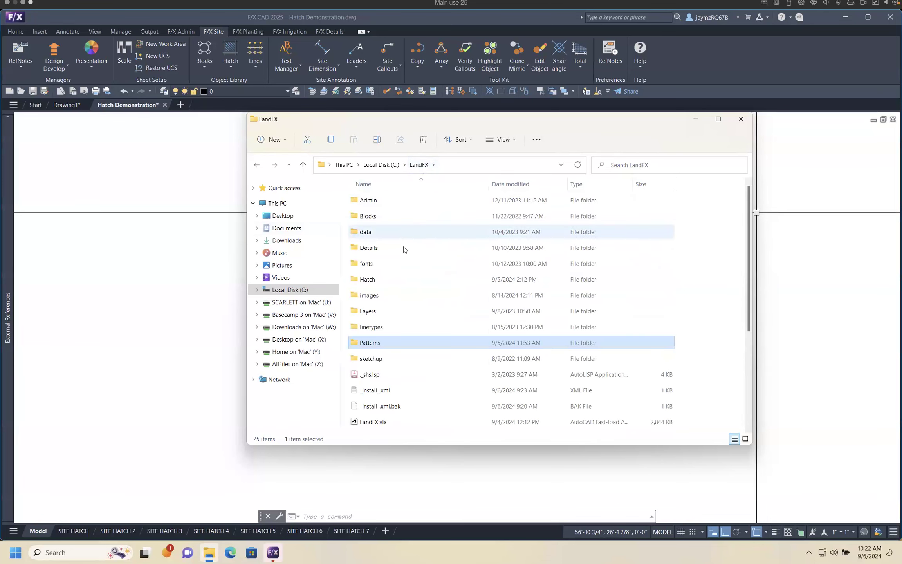
double_click(402, 279)
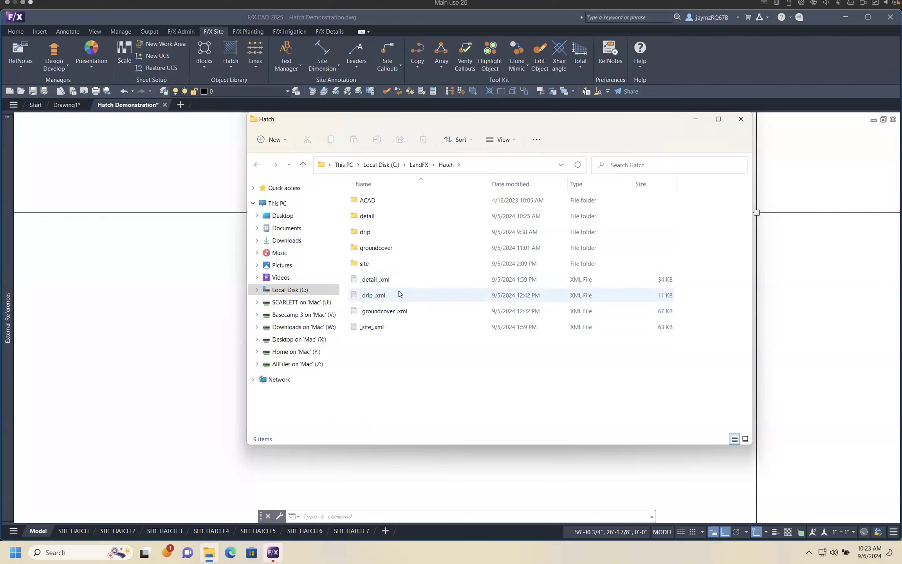
mouse_move(396, 297)
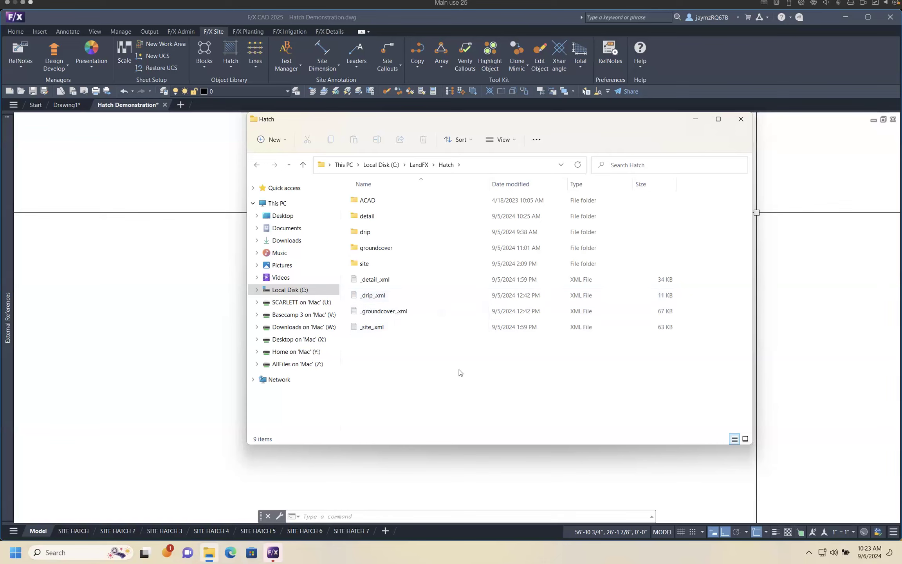
double_click(375, 263)
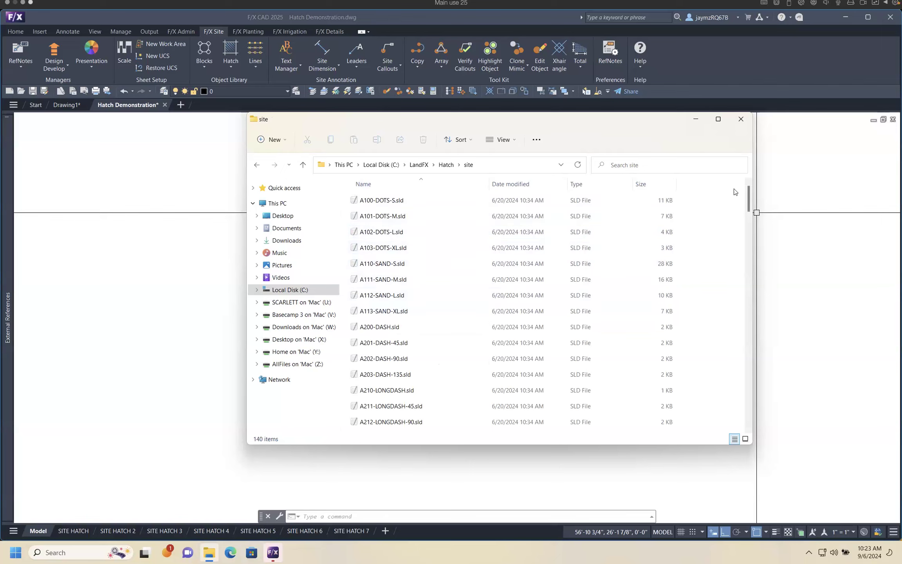
Look through the SLD files in the Hatch library's site folder, then return to the Hatch Demonstration drawing
mouse_move(748, 194)
left_mouse_down()
mouse_move(739, 376)
mouse_move(750, 281)
mouse_move(771, 244)
mouse_move(751, 195)
left_mouse_up()
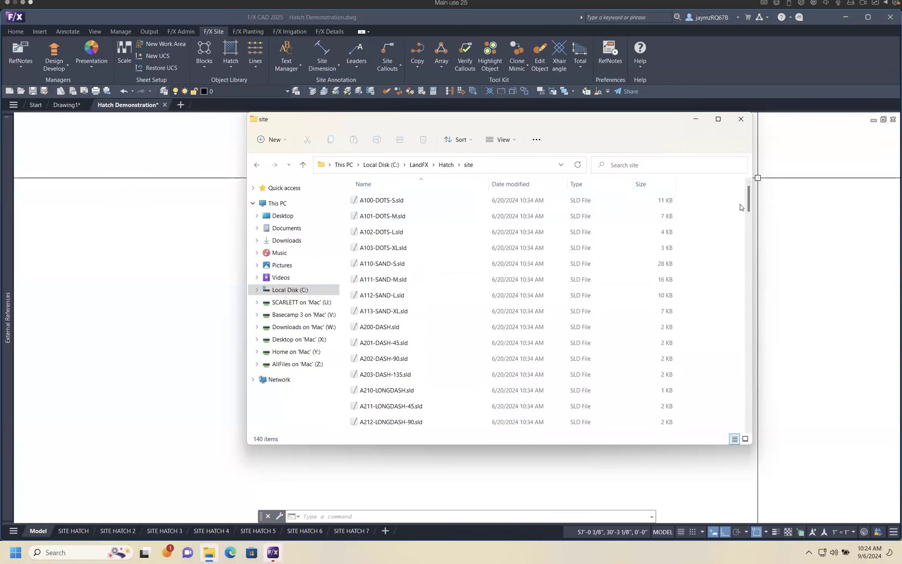
left_click_drag(748, 195, 748, 407)
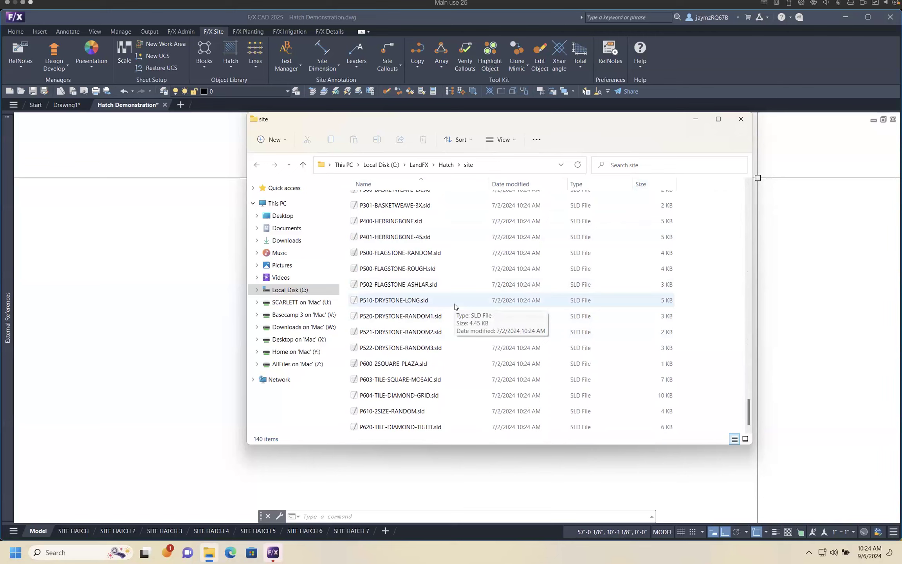
left_click(200, 136)
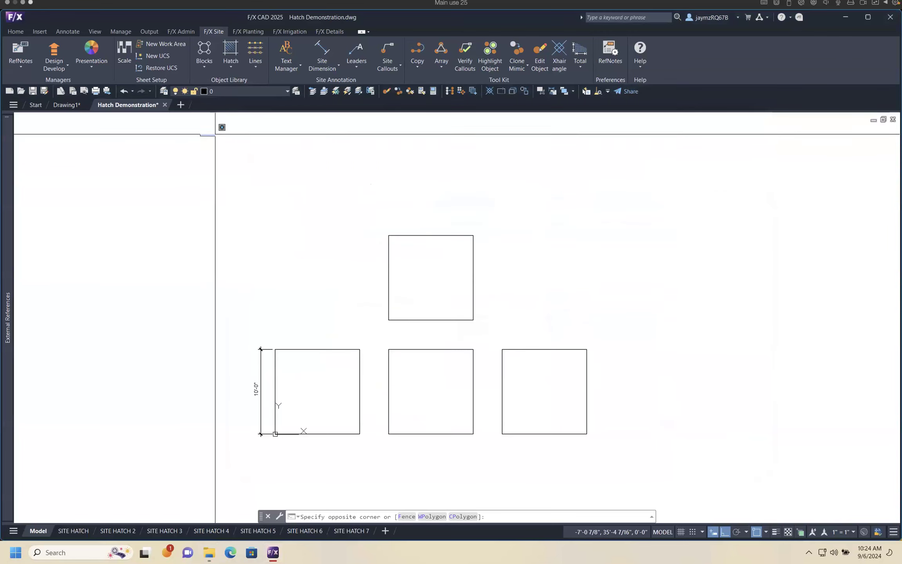
left_click(219, 141)
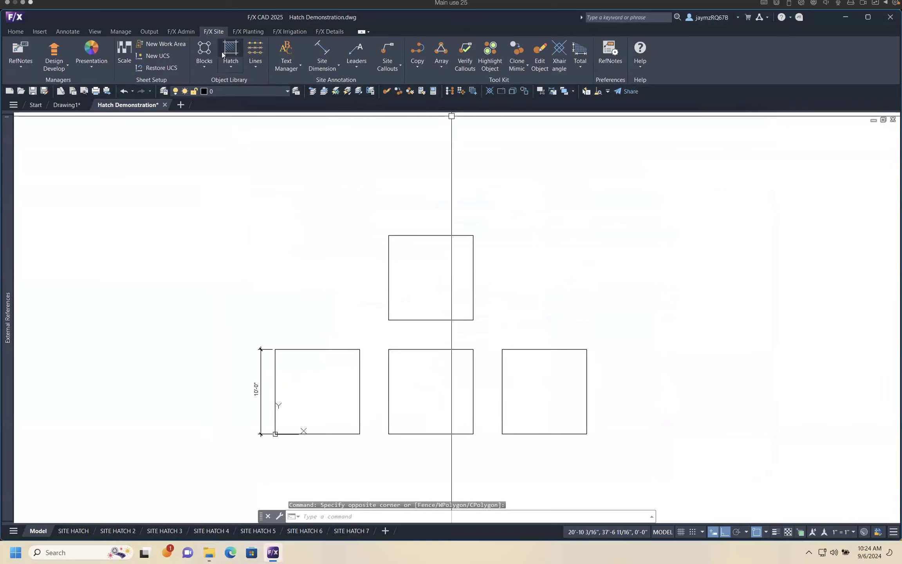
Open the Land F/X site hatch library and view its Detail, Drip, Groundcover and Site categories
left_click(225, 63)
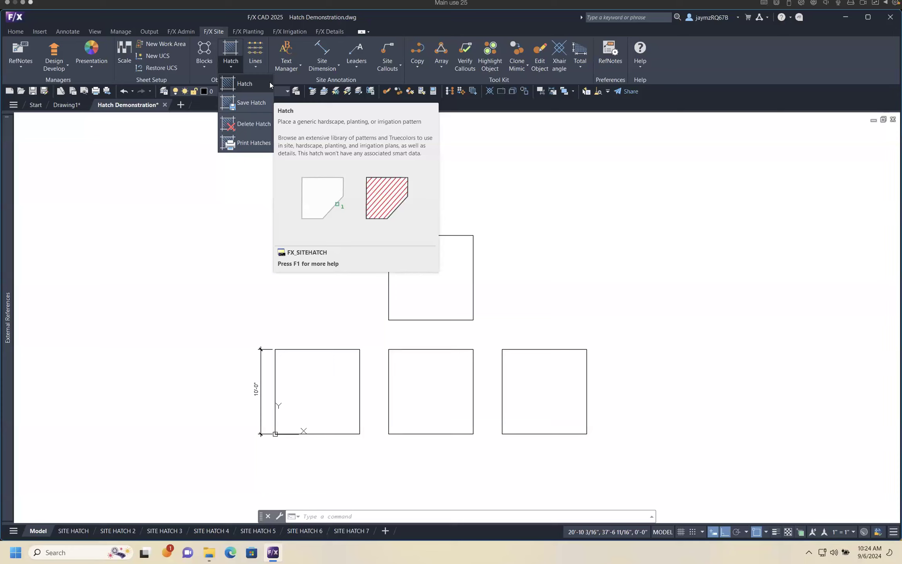
left_click(253, 84)
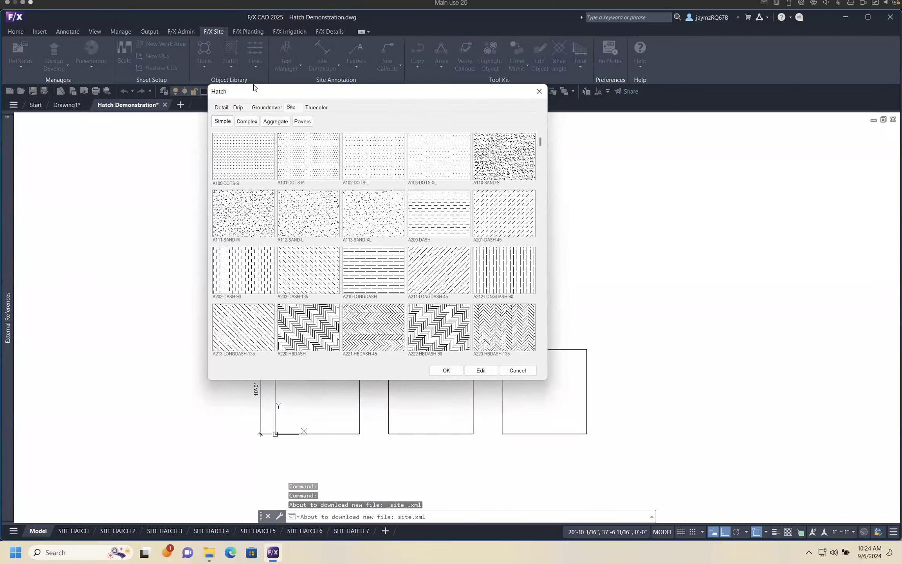
left_click(223, 107)
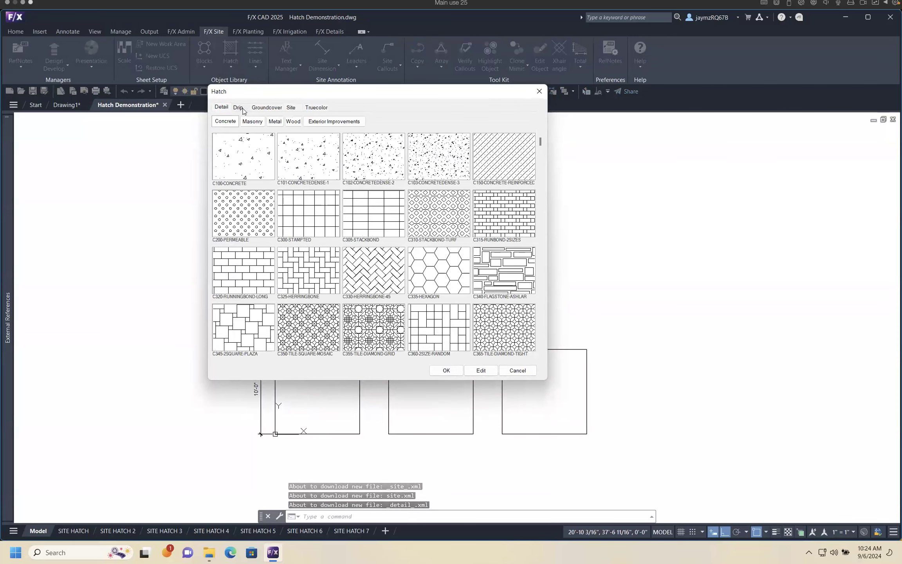
left_click(240, 108)
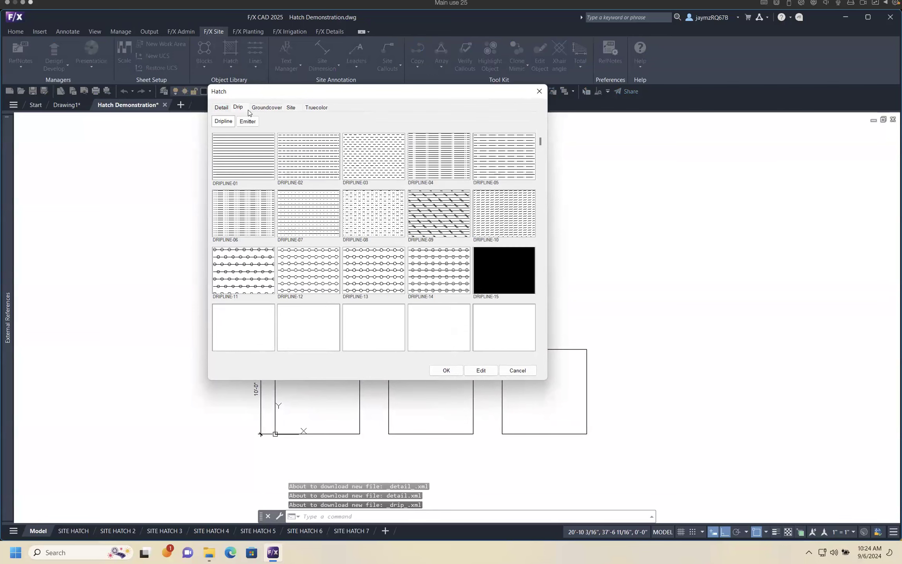
left_click(266, 109)
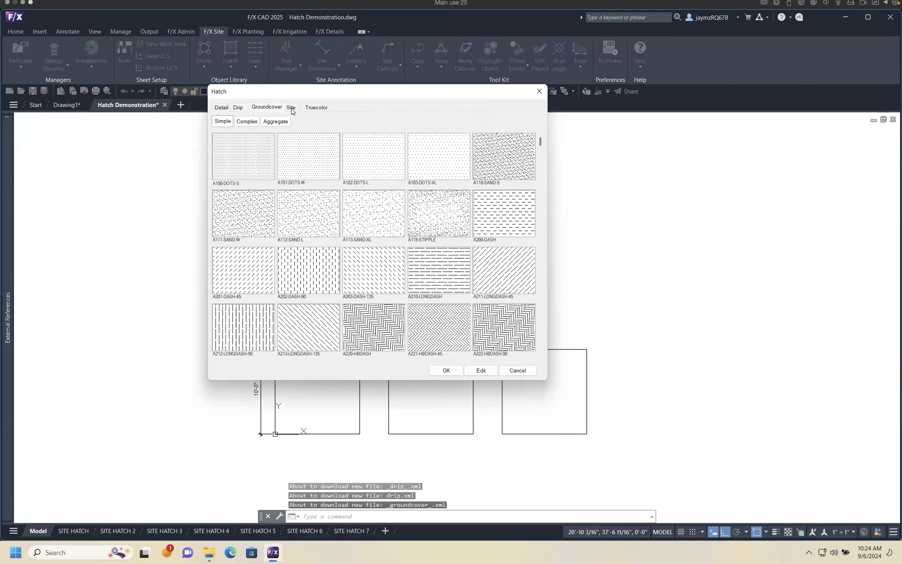
left_click(291, 108)
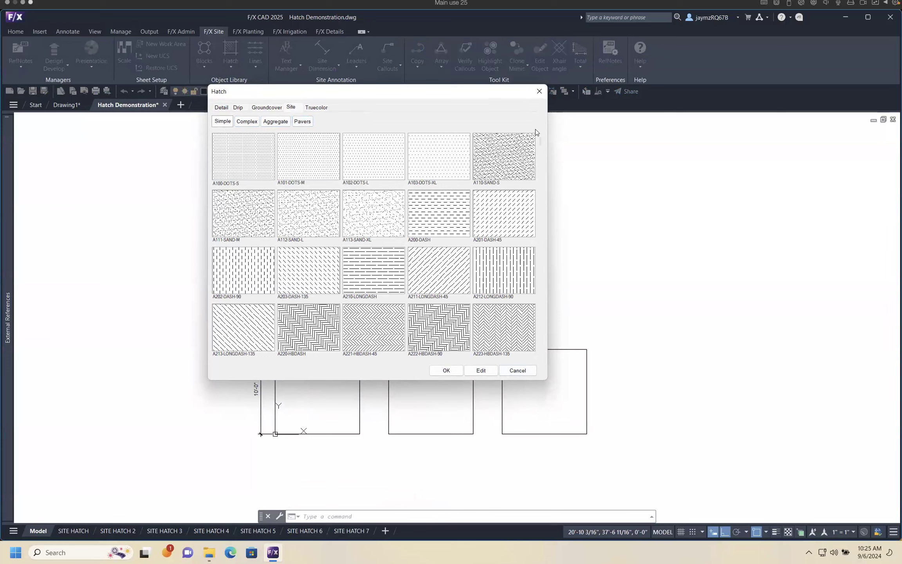
Look through all the Simple patterns in the Site category, then return to the start of the list
left_click(541, 359)
left_click(540, 359)
left_click(540, 358)
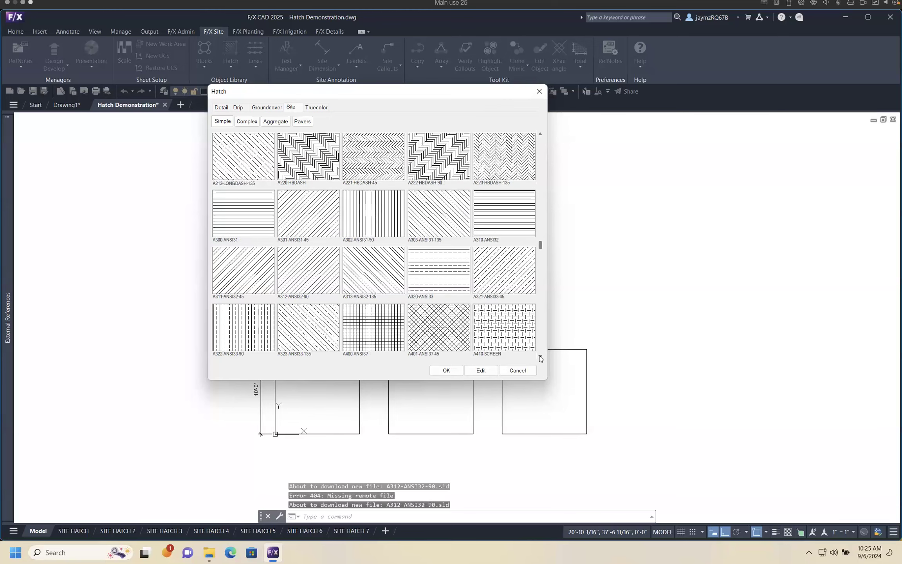
left_click(540, 358)
left_click(541, 359)
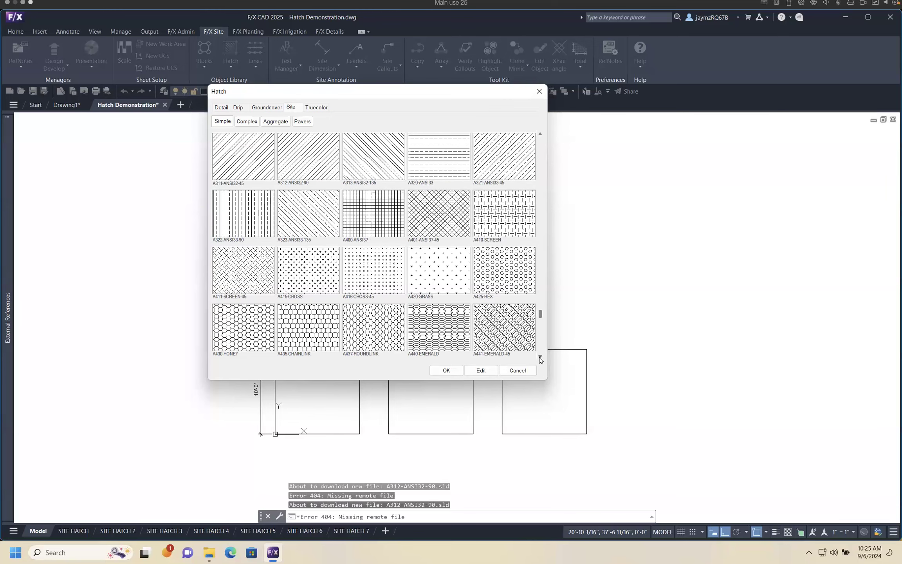
left_click(540, 358)
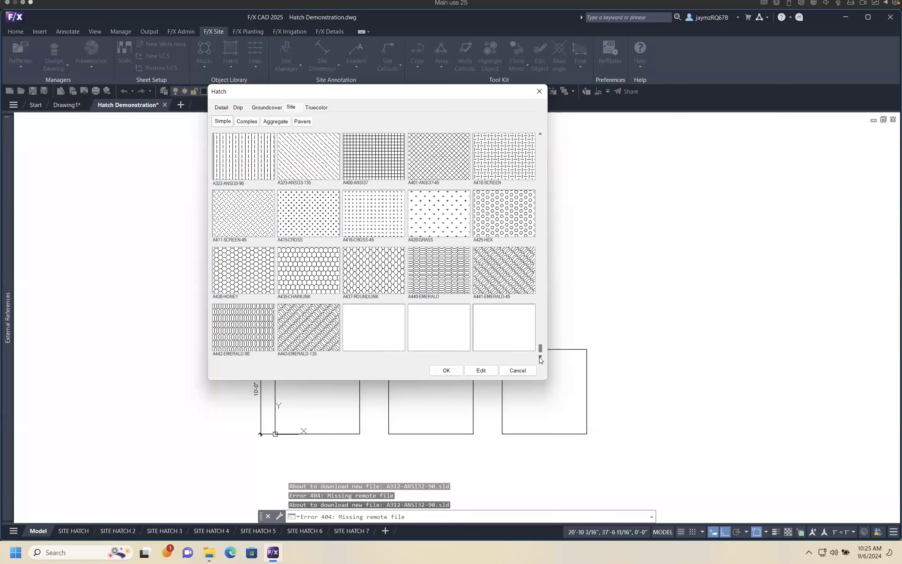
left_click(541, 135)
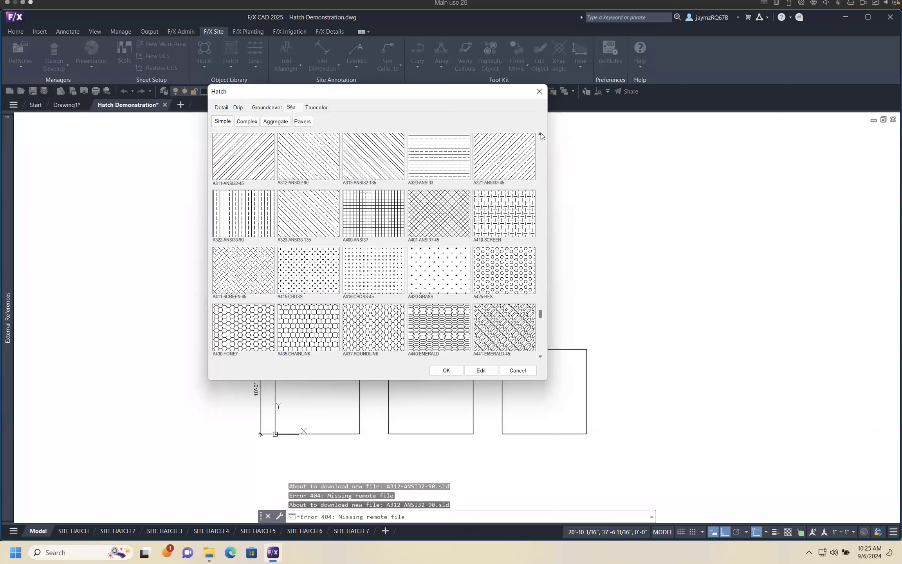
left_click(541, 135)
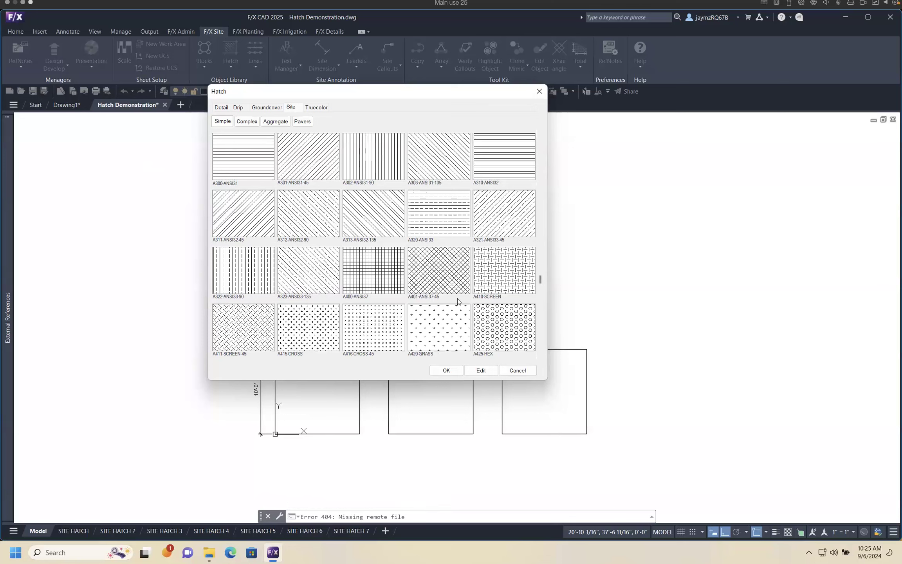
scroll(537, 133, "up", 3)
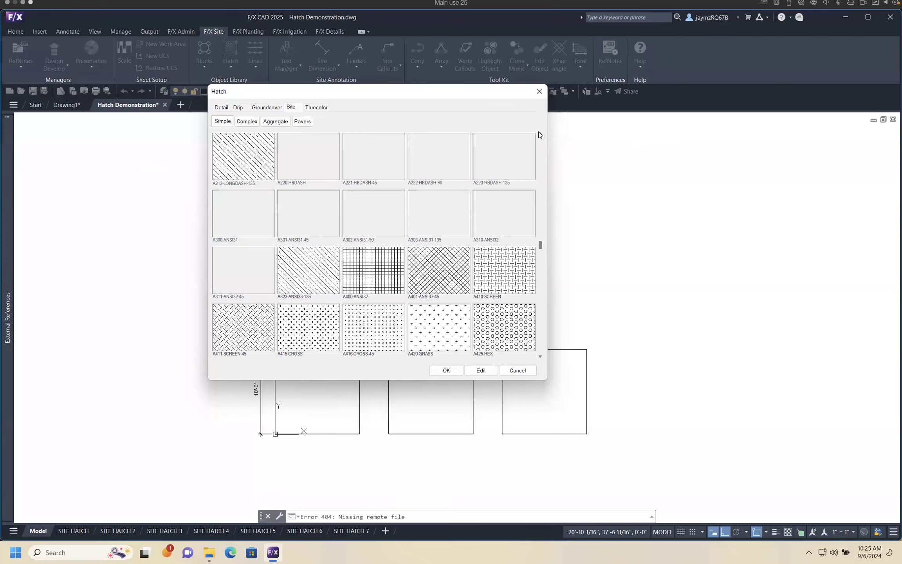
scroll(538, 134, "up", 3)
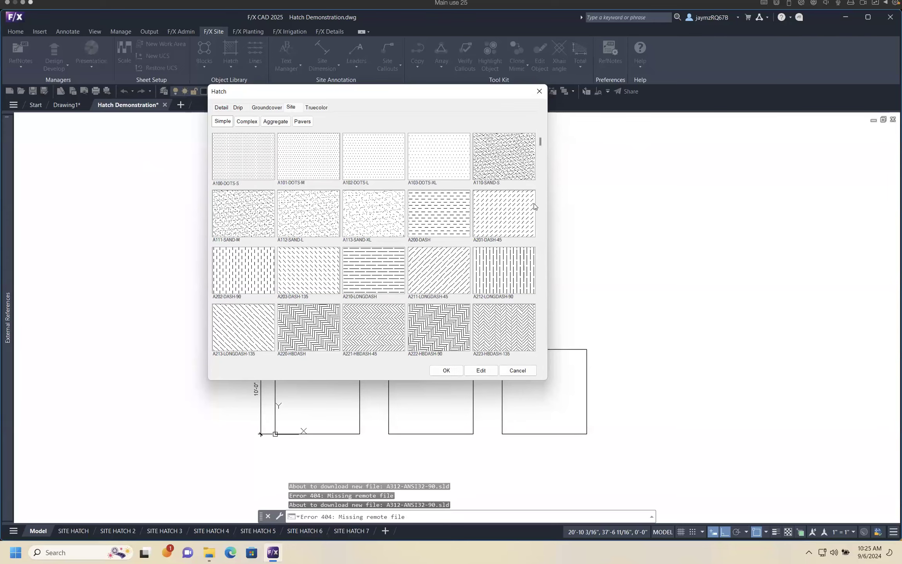
Look through the Complex patterns in the Site category
left_click(245, 120)
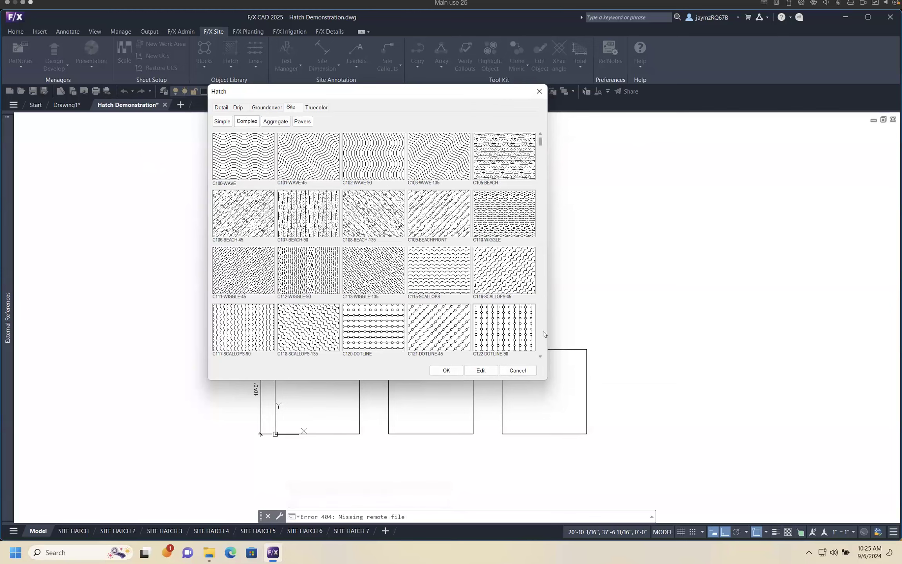
left_click(541, 356)
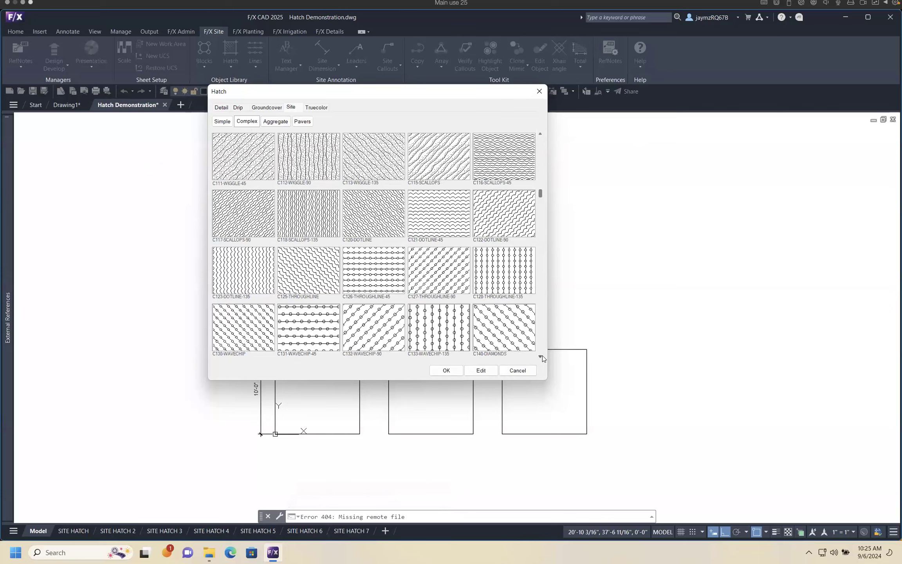
left_click(541, 356)
left_click(540, 356)
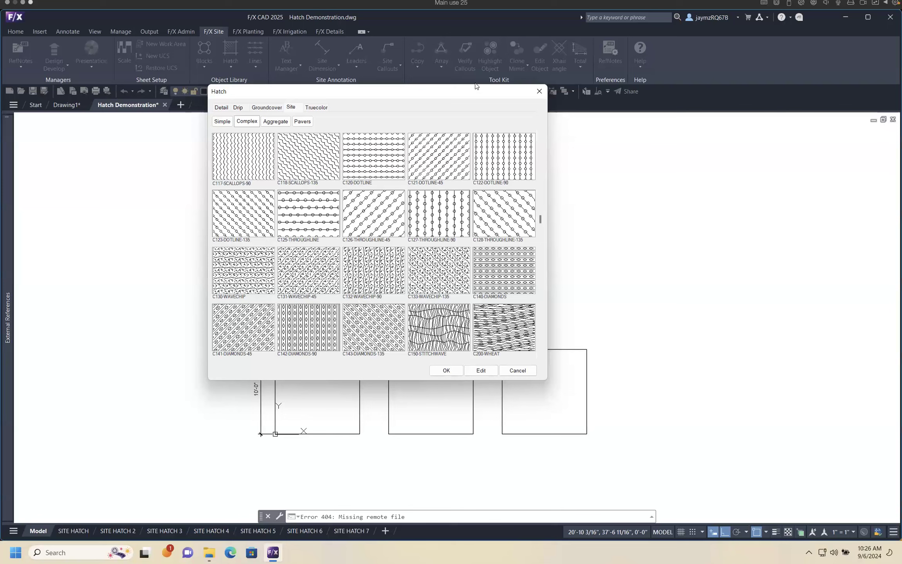
scroll(540, 188, "up", 4)
View the Site category's Aggregate and Pavers patterns and the Detail category, then close the hatch library without choosing a pattern
left_click(267, 121)
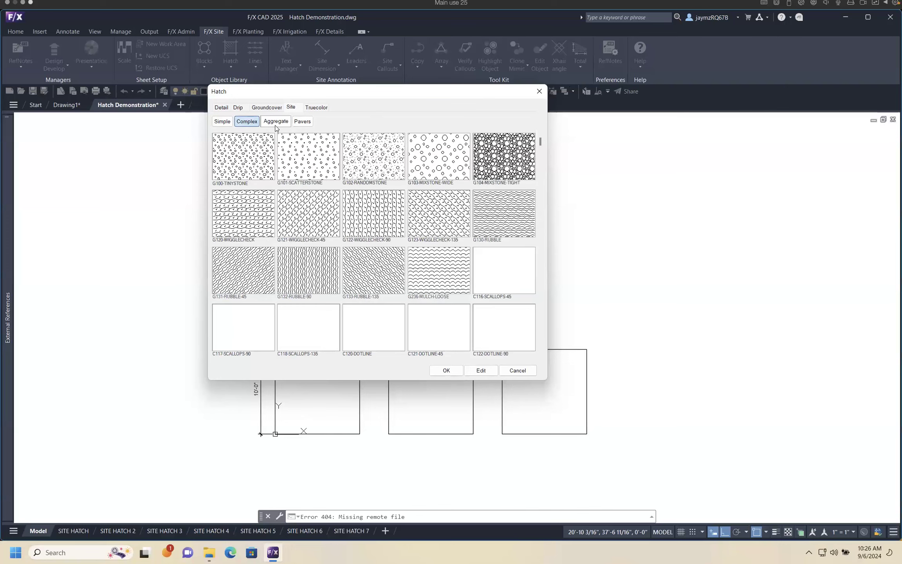
left_click(303, 121)
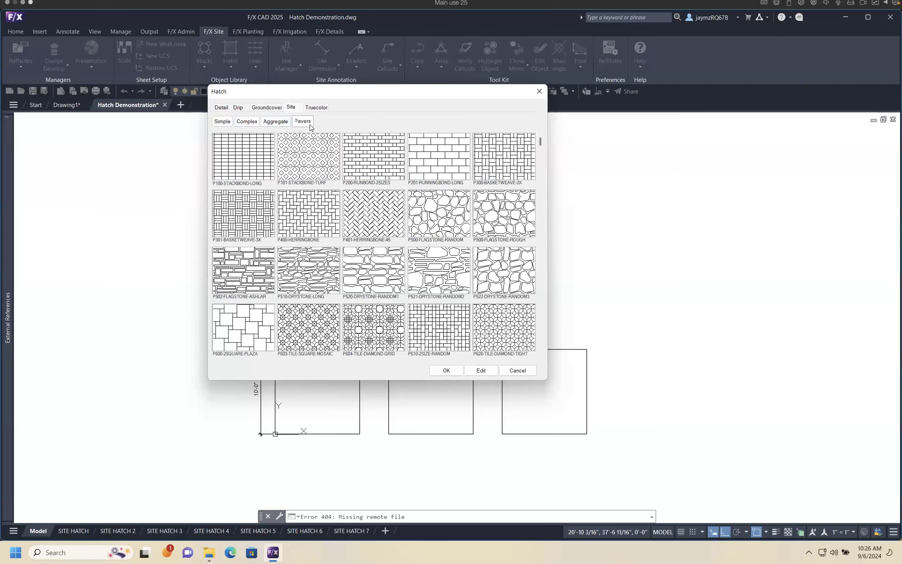
left_click(227, 108)
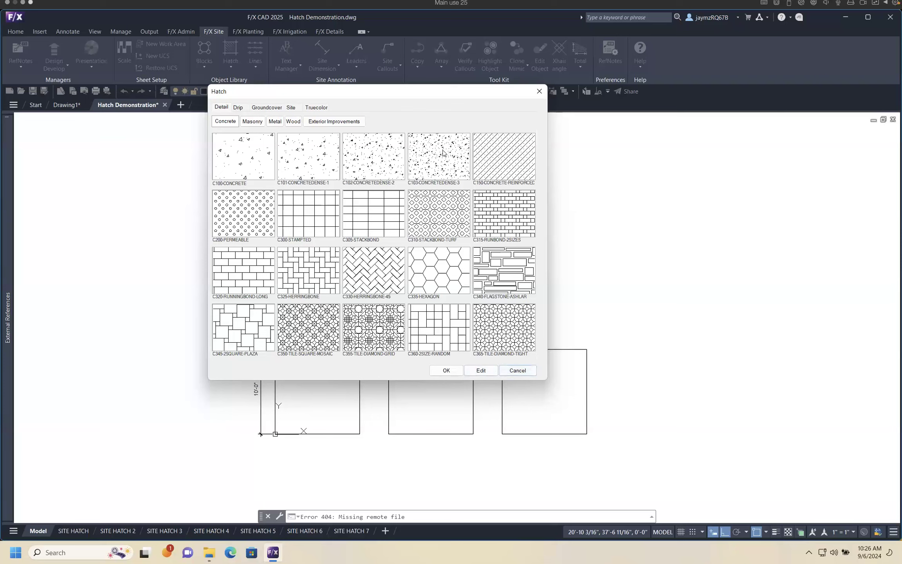
left_click(513, 370)
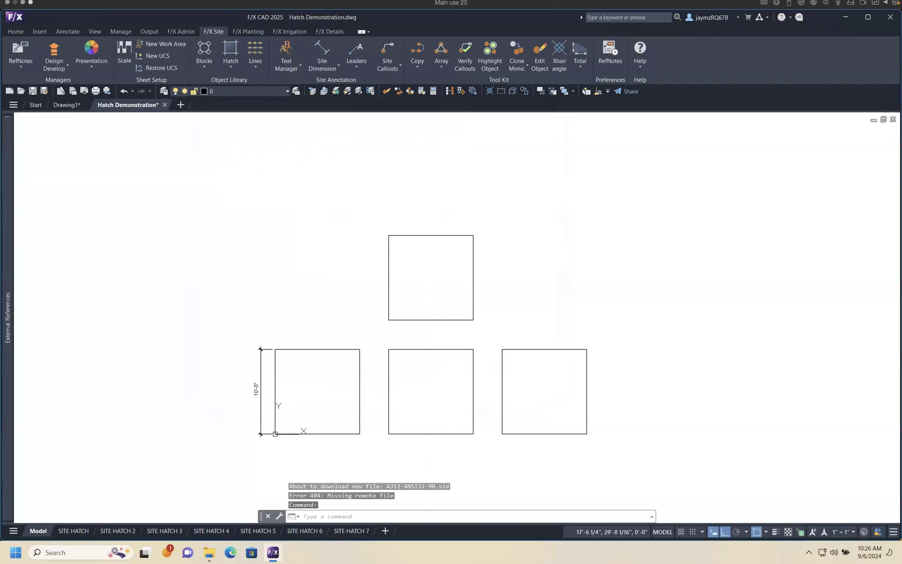
Hatch the lower-left square, dimensioned 10'-0", with the predefined ANSI31 pattern using AutoCAD's HATCH command
type("hatch")
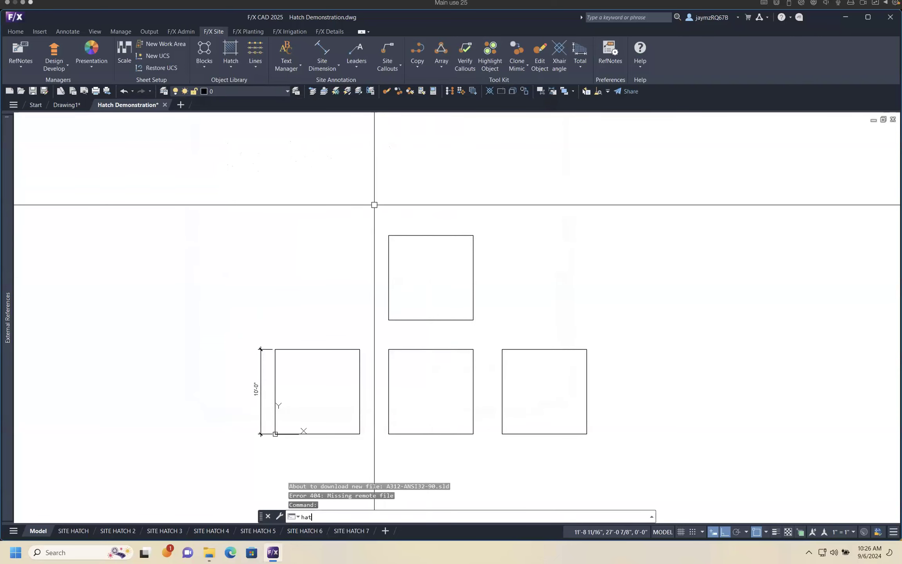
key("Return")
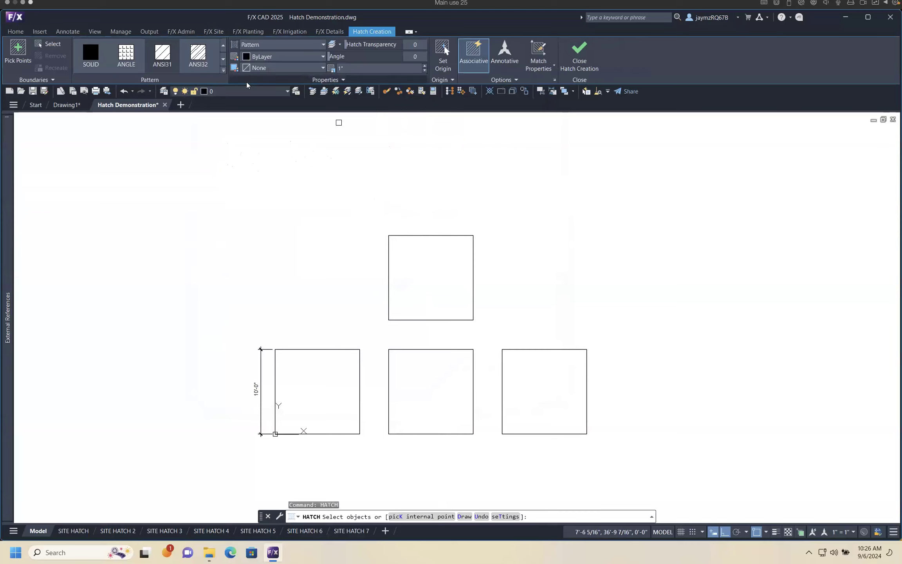
left_click(223, 71)
mouse_move(225, 47)
left_mouse_down()
mouse_move(224, 90)
mouse_move(232, 46)
left_mouse_up()
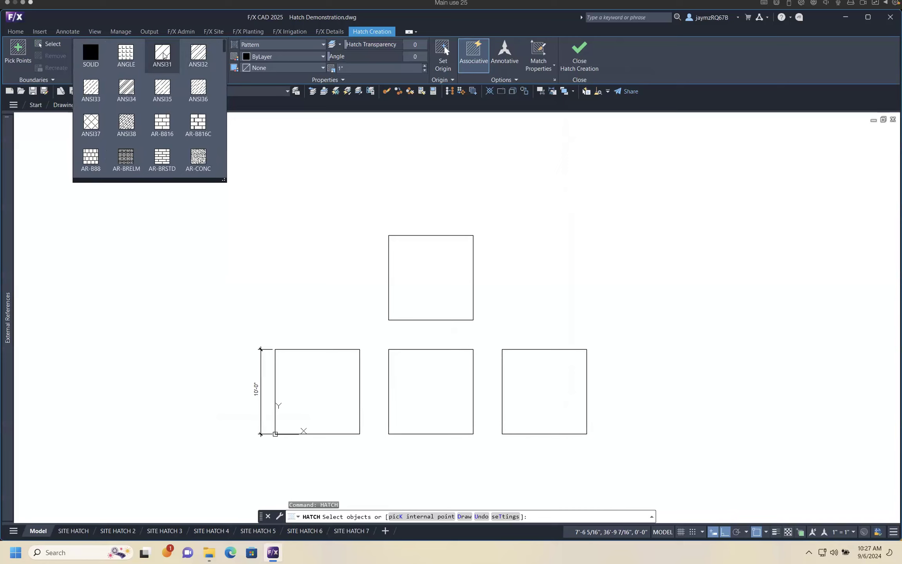
left_click(165, 56)
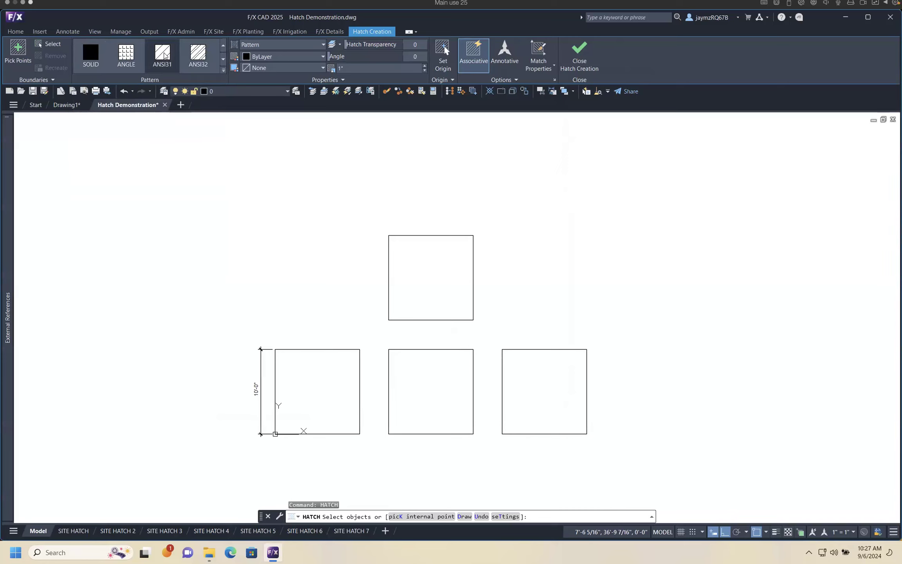
scroll(332, 297, "up", 2)
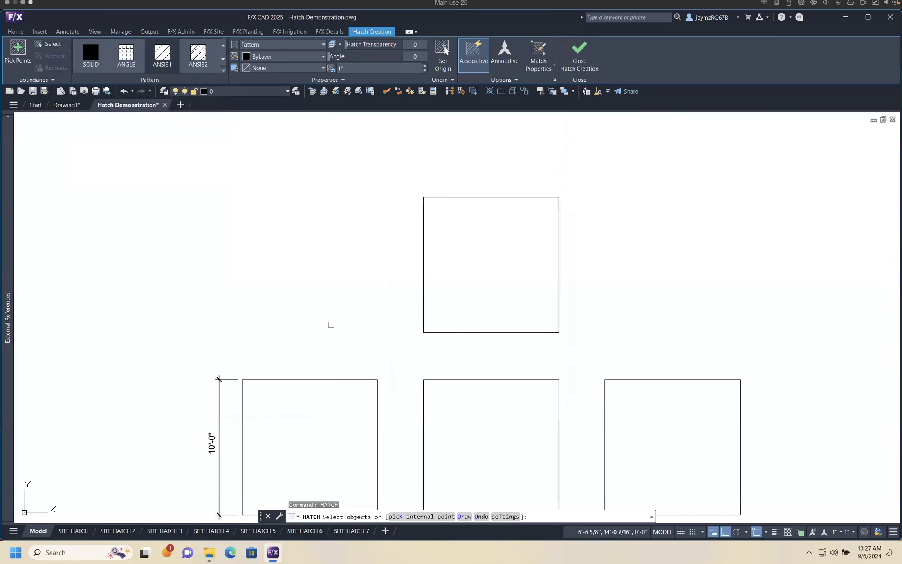
middle_click_drag(331, 325, 332, 261)
left_click(312, 317)
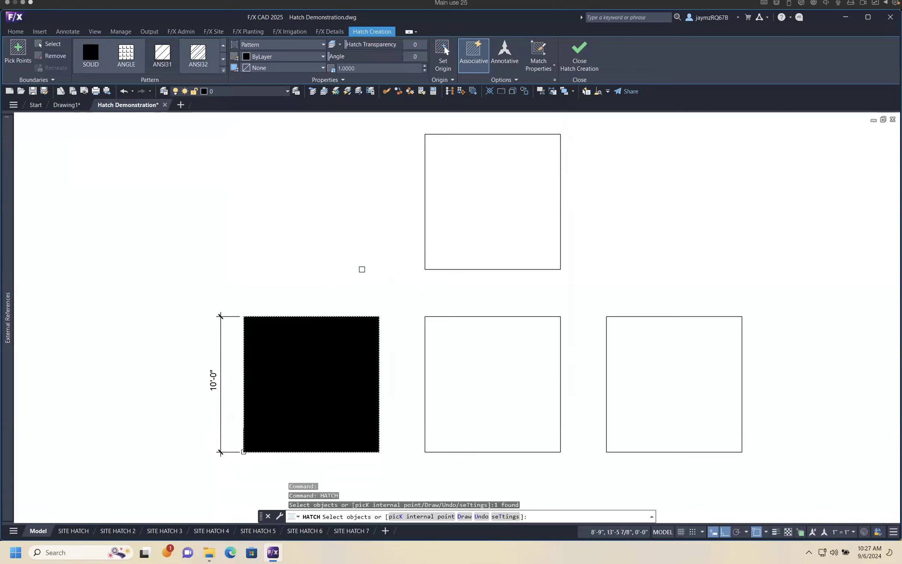
key("Return")
Open the object properties and inspect the pattern name of the hatch in the lower-left square
type("properties")
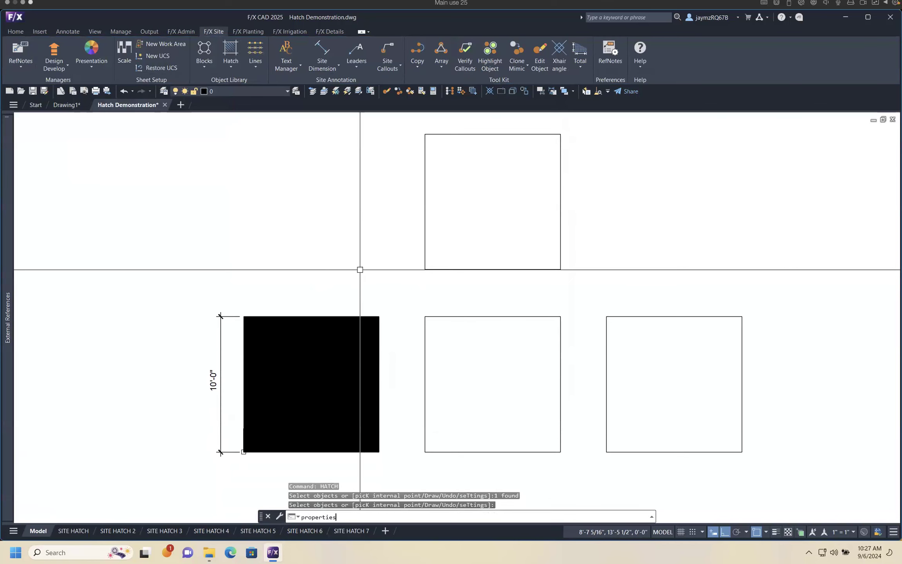
key("Return")
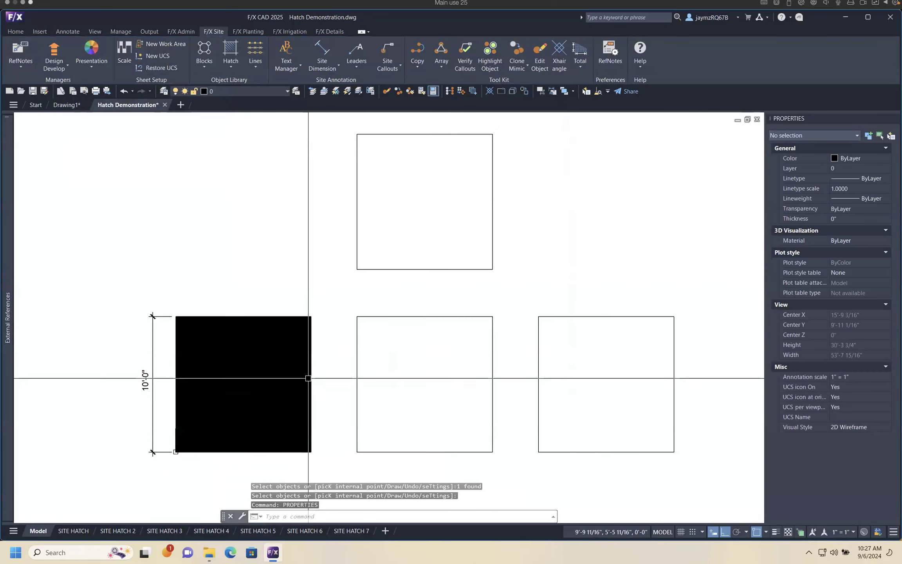
left_click(270, 384)
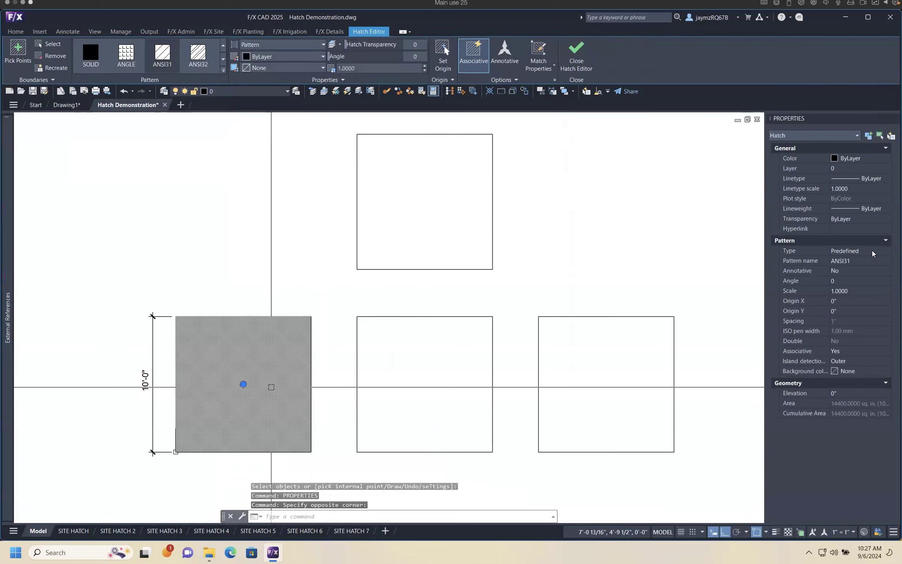
left_click(858, 261)
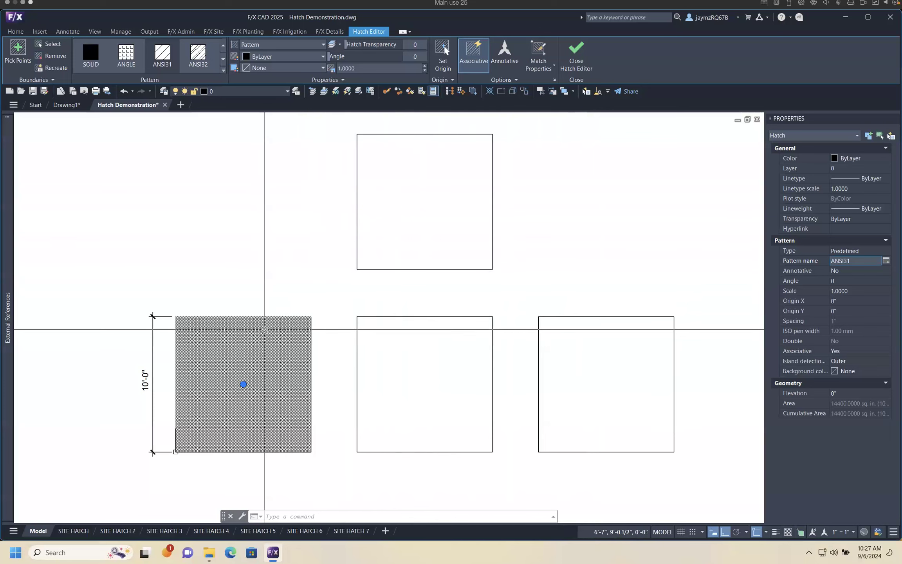
Set the scale of the ANSI31 hatch in the lower-left square to 35 and deselect it
left_click(379, 68)
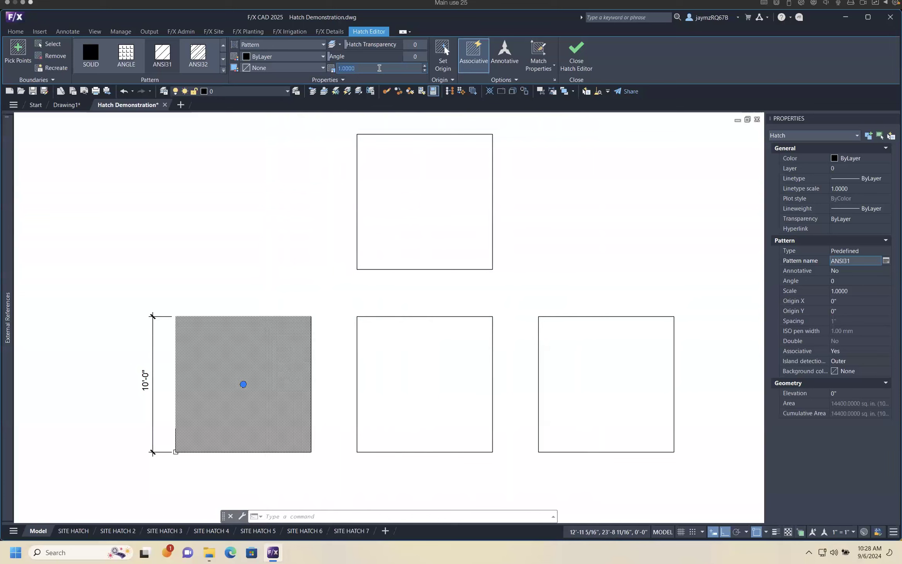
type("35")
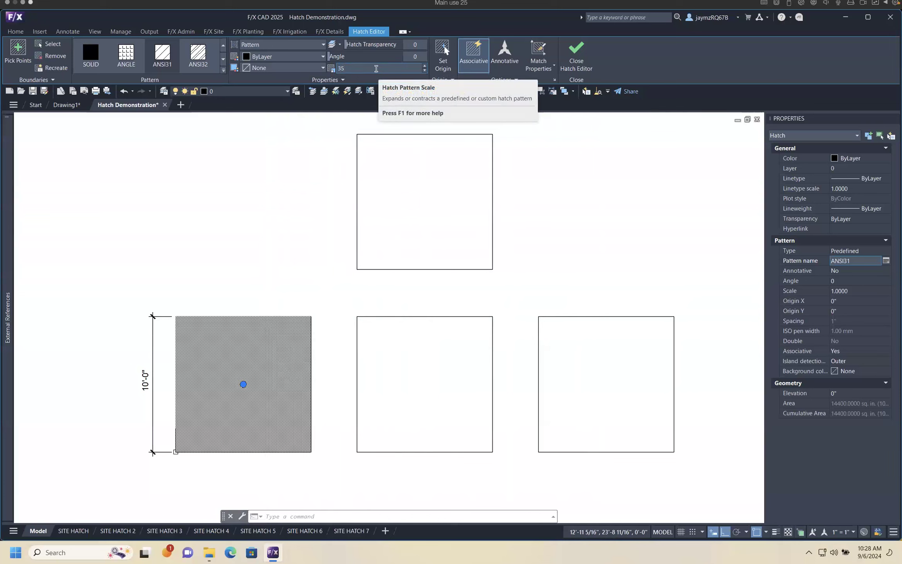
key("Return")
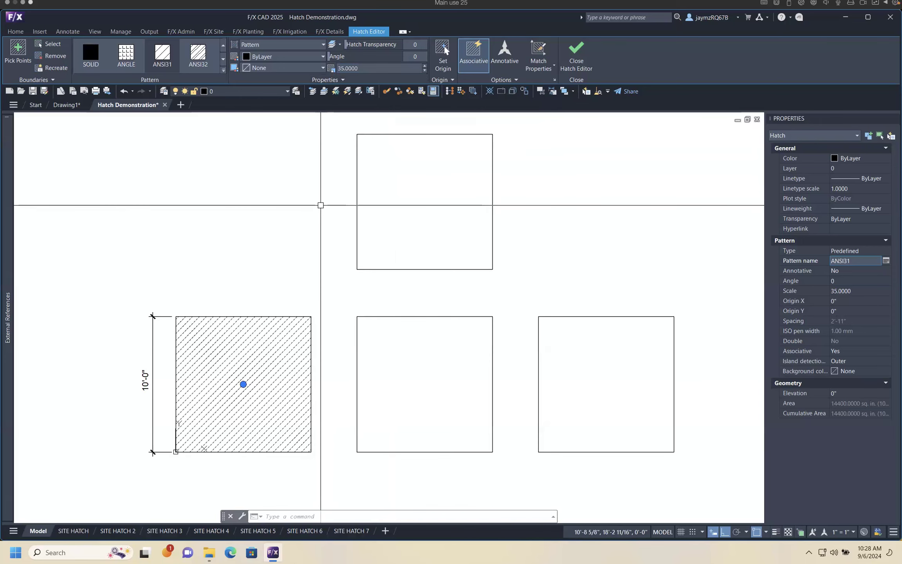
left_click(320, 205)
key("Escape")
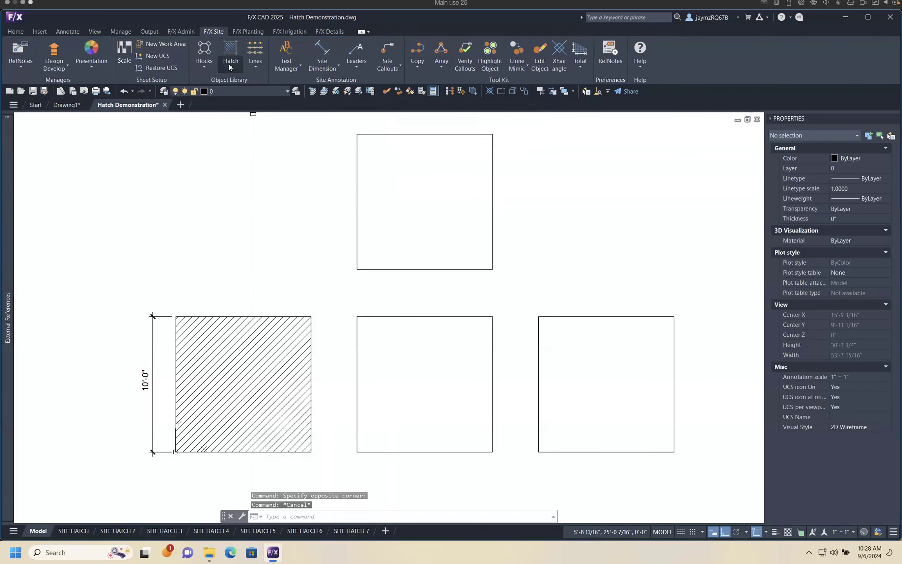
Hatch the lower-middle square with the Land F/X pattern A301-ANSI31-45 from the Site category's Simple patterns
left_click(229, 66)
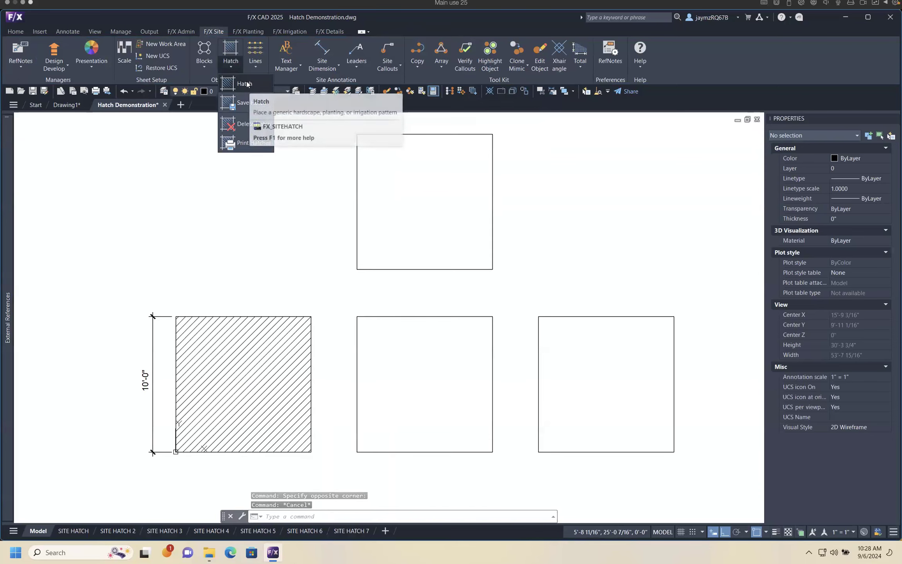
left_click(247, 84)
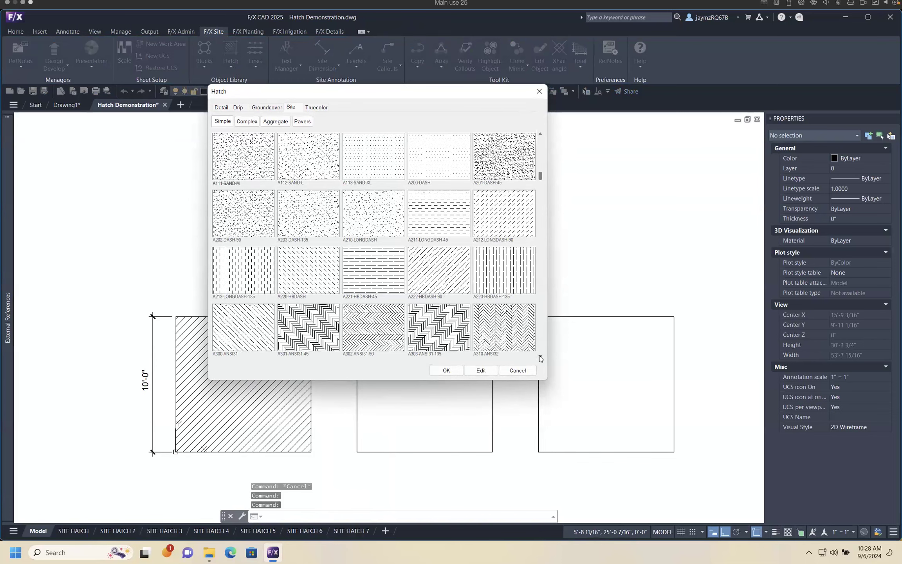
scroll(539, 355, "down", 1)
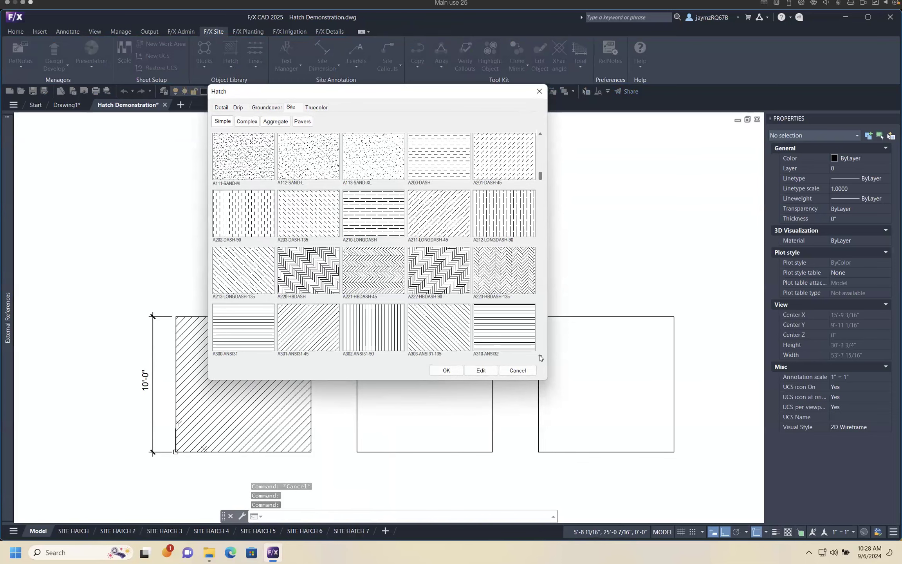
left_click(309, 331)
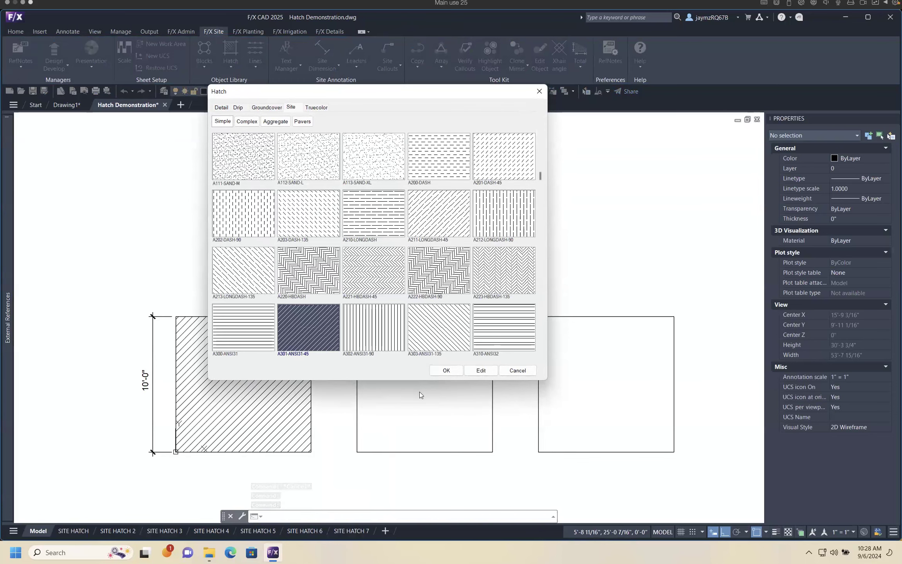
left_click(447, 370)
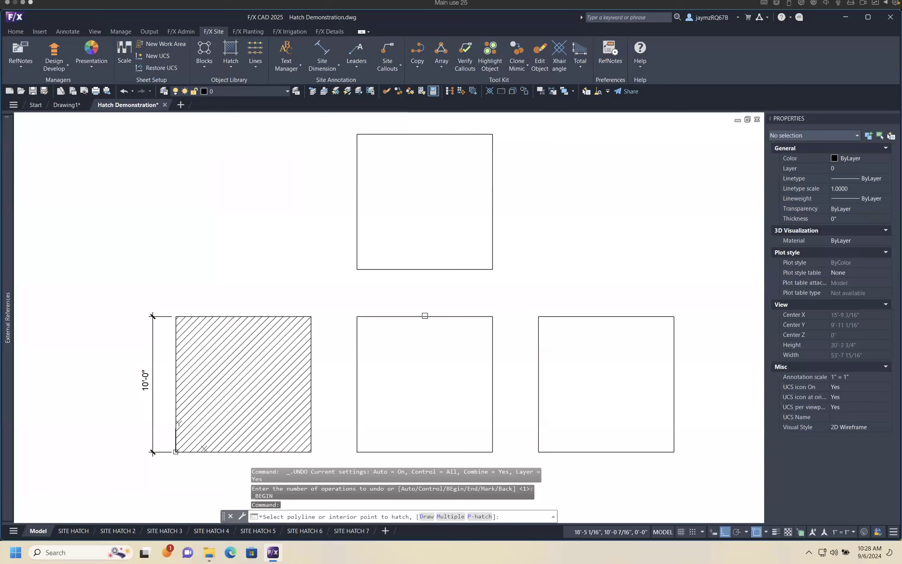
left_click(424, 316)
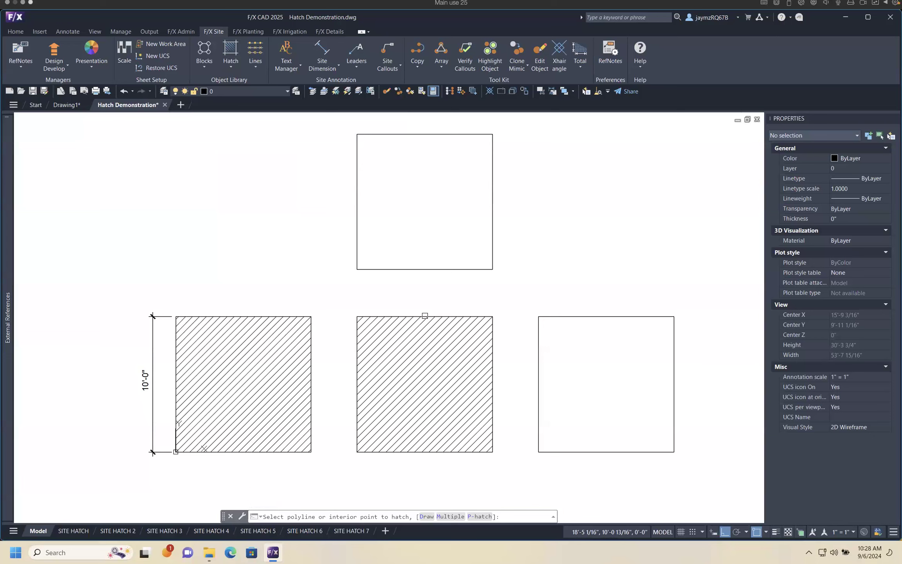
key("Escape")
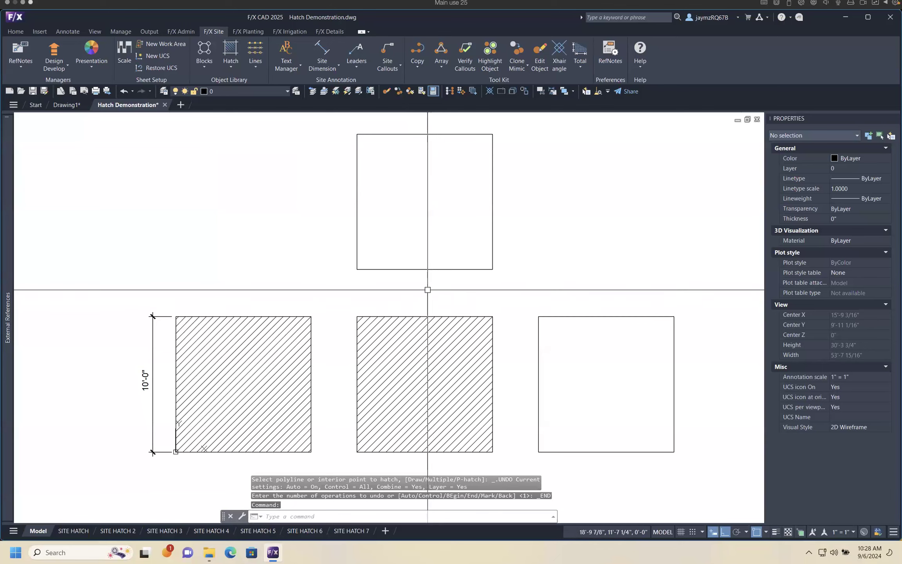
Hatch the lower-right square with the Land F/X pattern C315-FAN from the Site category's Complex patterns
left_click(240, 63)
left_click(247, 83)
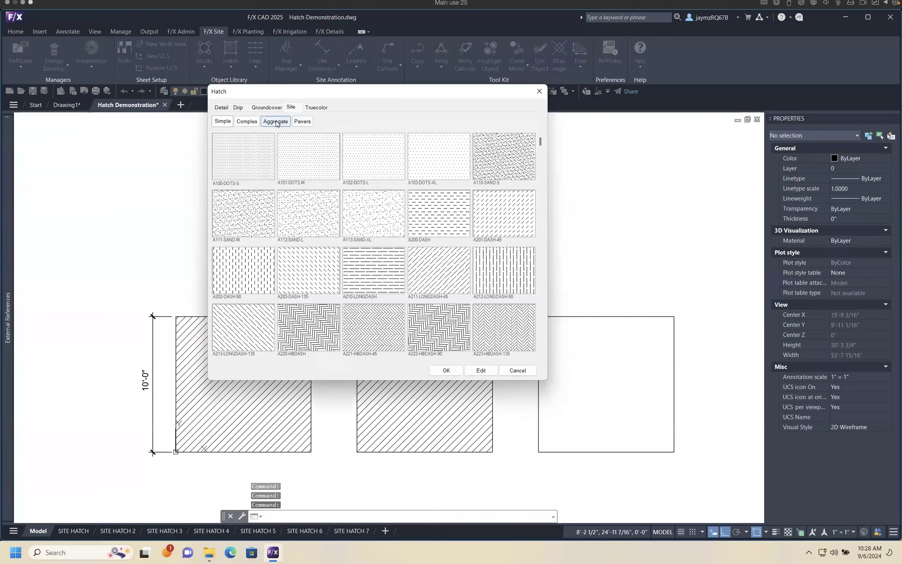
left_click(247, 122)
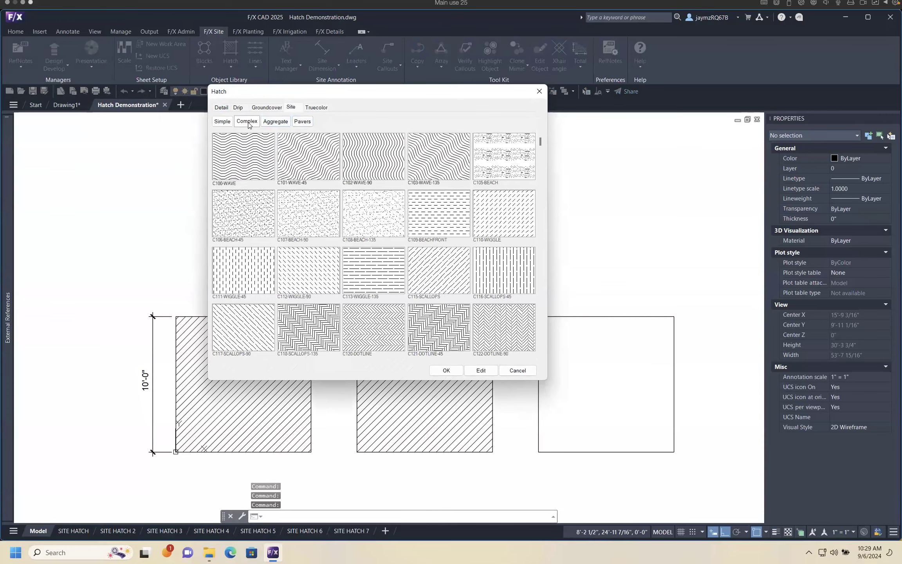
left_click(541, 357)
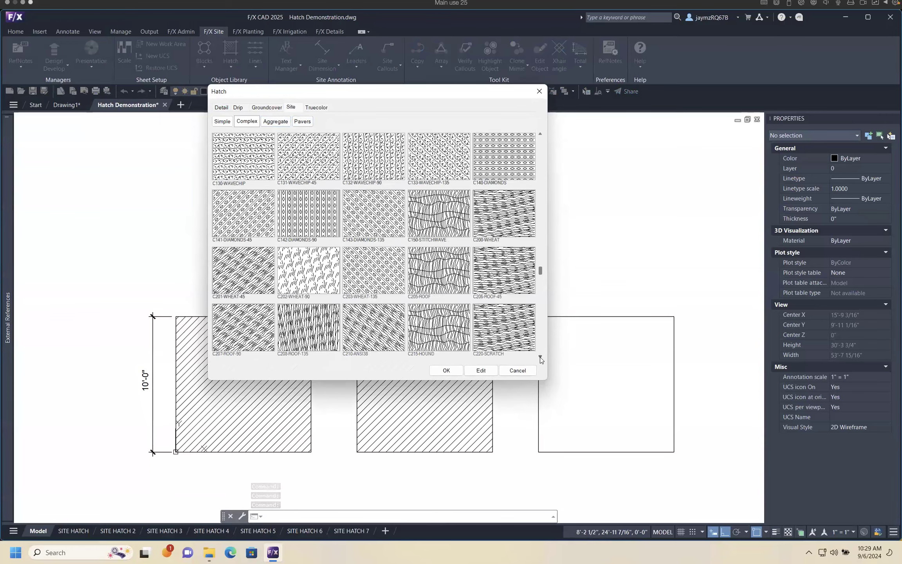
left_click(540, 357)
left_click(540, 357)
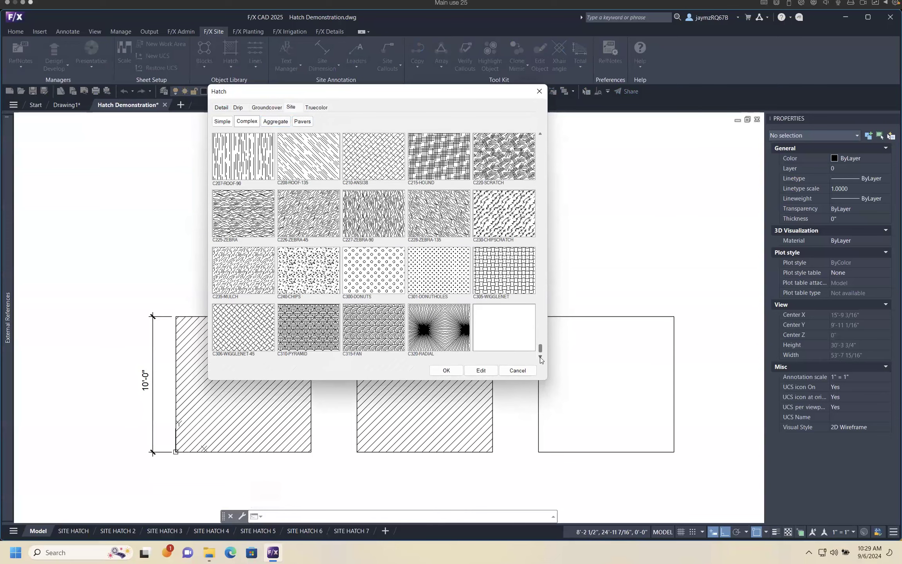
left_click(361, 325)
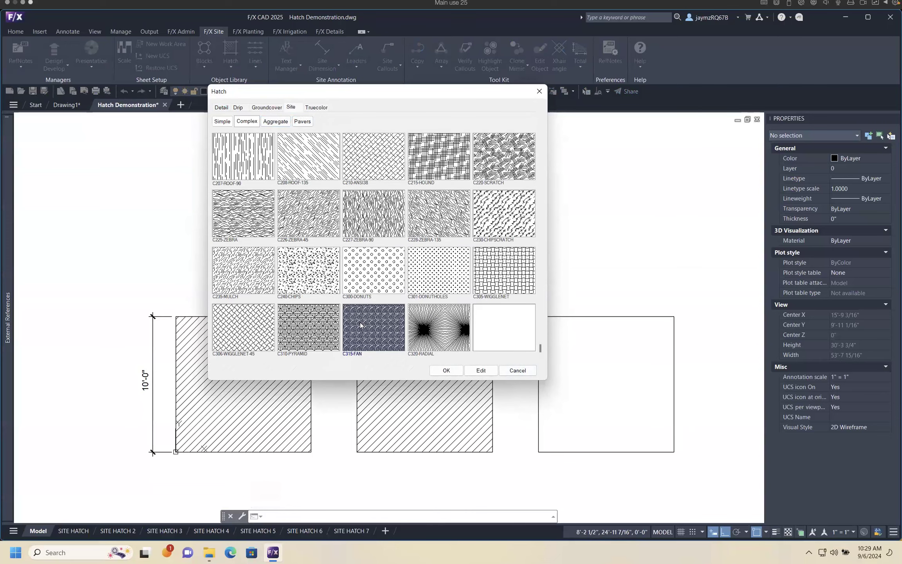
left_click(457, 370)
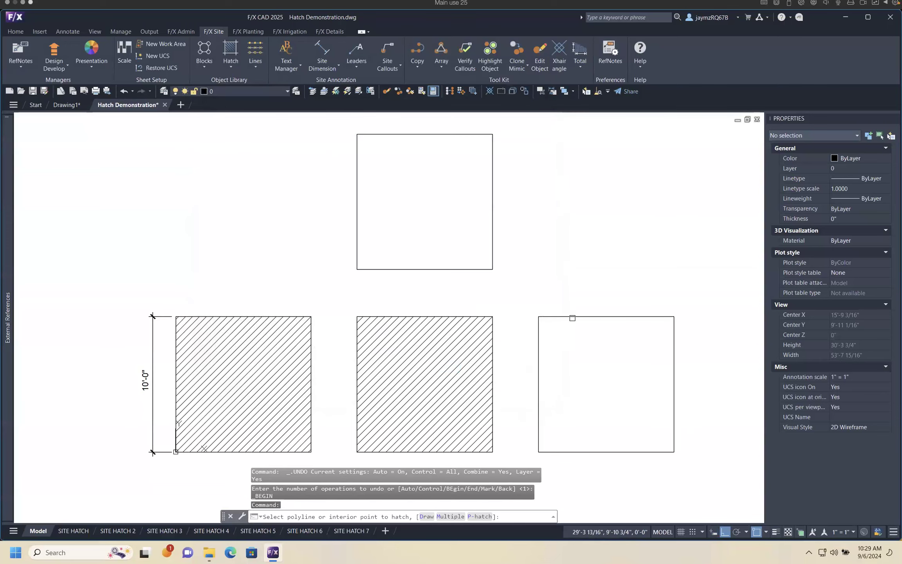
left_click(573, 317)
key("Escape")
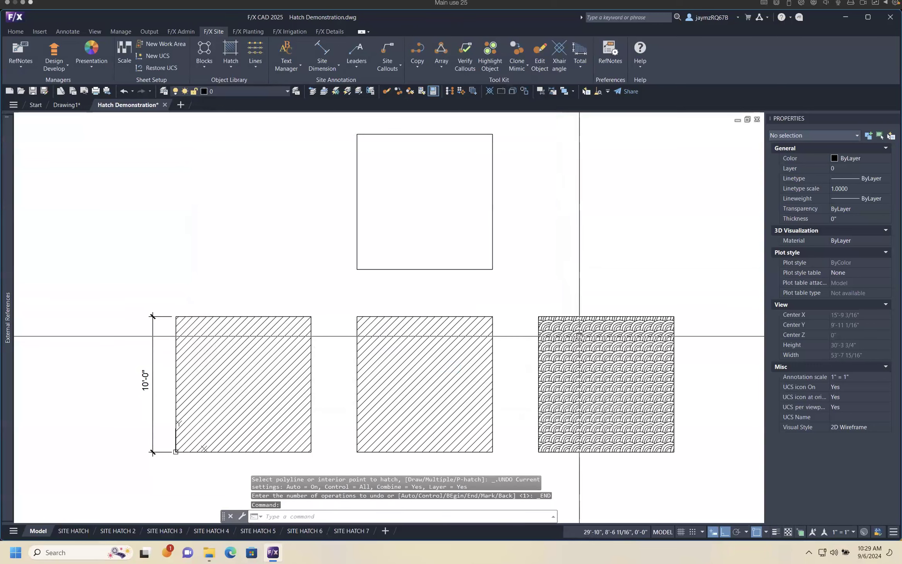
Set the fan hatch in the lower-right square to an angle of 99 and a scale of 20
left_click(579, 336)
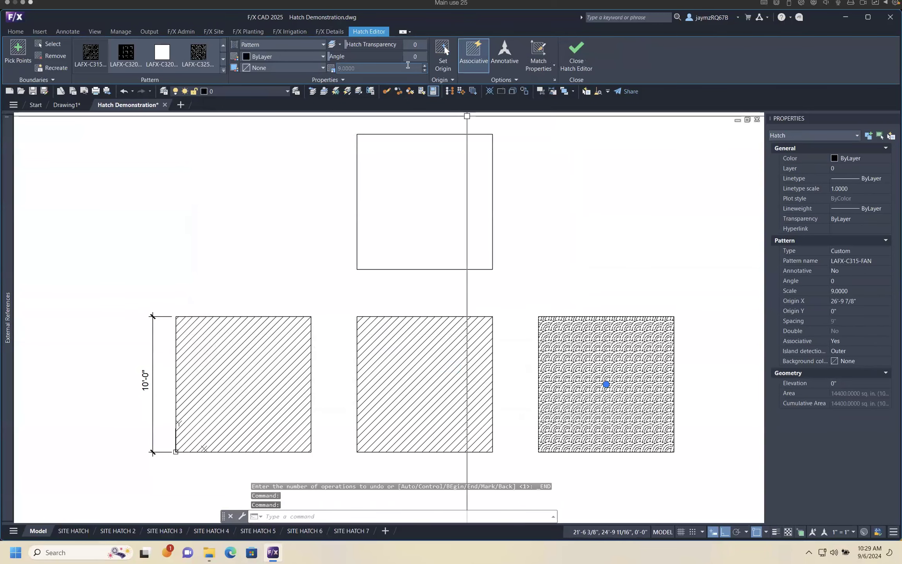
left_click_drag(335, 56, 383, 64)
left_click(425, 65)
left_click(425, 65)
left_click(426, 64)
left_click(425, 64)
left_click(426, 65)
left_click(426, 65)
left_click(426, 64)
left_click(425, 65)
left_click(426, 65)
left_click(425, 65)
left_click(426, 64)
left_click(426, 64)
left_click(425, 65)
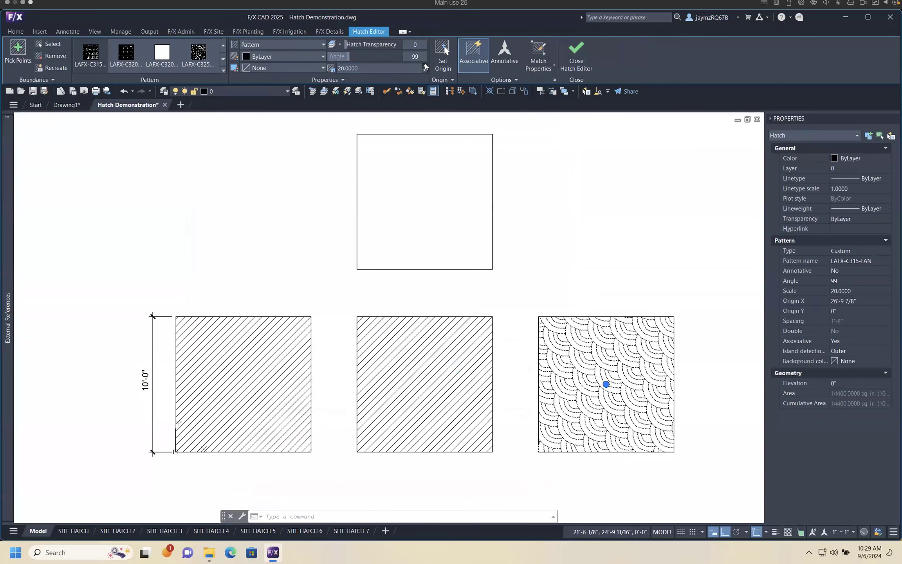
Reduce the fan hatch's scale to 8.4 and deselect the hatch
left_click(425, 71)
left_click(424, 71)
left_click(424, 71)
left_click(424, 71)
left_click(424, 71)
left_click(425, 71)
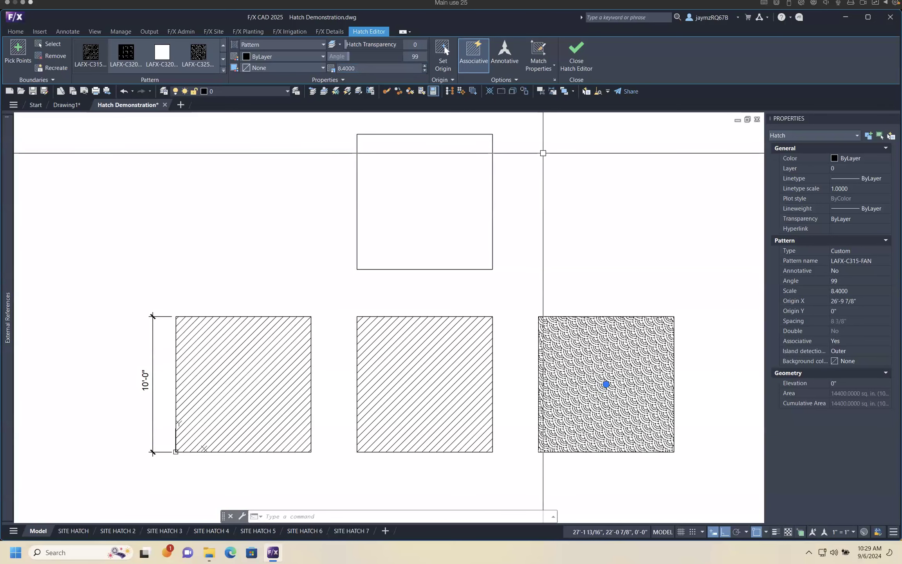
key("Escape")
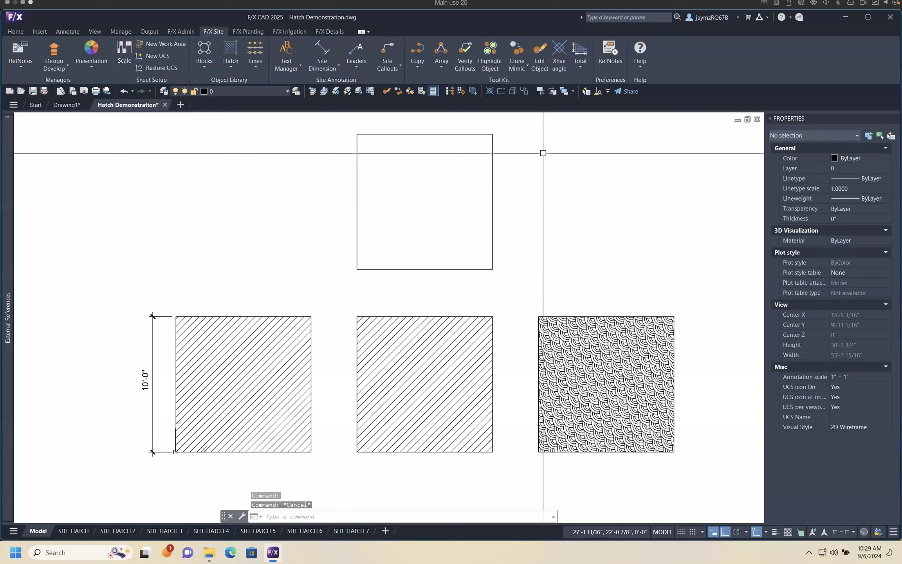
Run PHATCH on the fan hatch and add two brush shapes, one at its upper-right corner and one midway along its right edge
type("phatch")
key("Return")
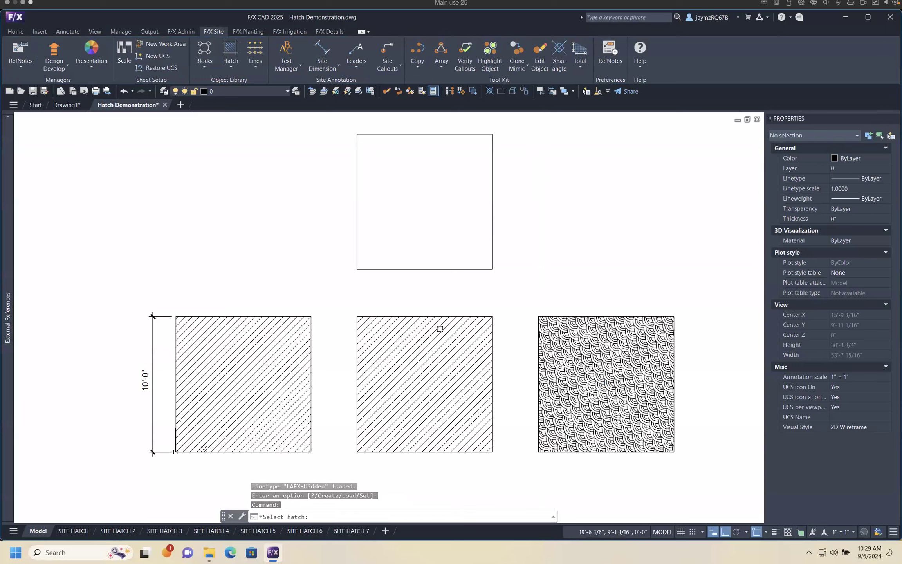
left_click(605, 347)
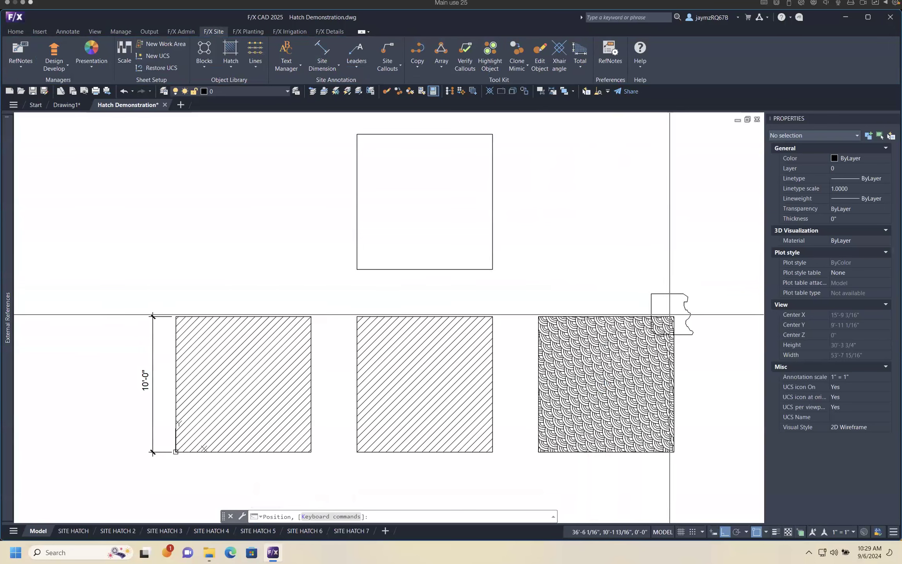
left_click(669, 314)
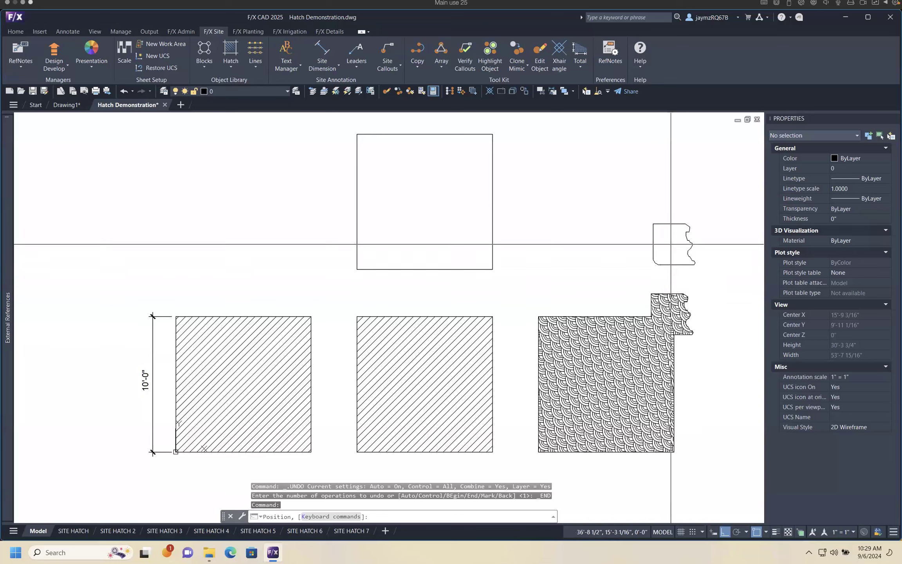
left_click(677, 374)
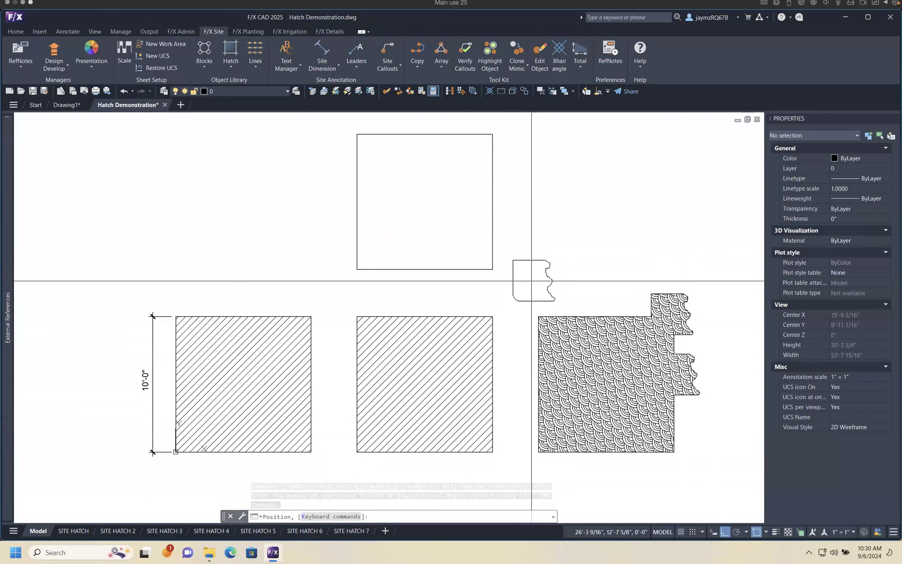
Review the hatch brush keyboard commands and switch to the grass-edged brush HATCH-BRUSH-401
key("k")
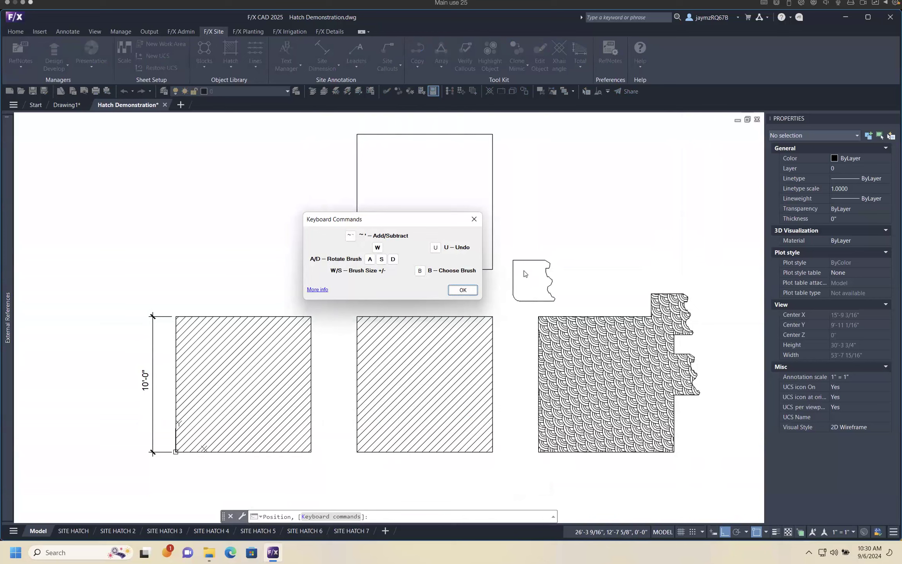
left_click(463, 290)
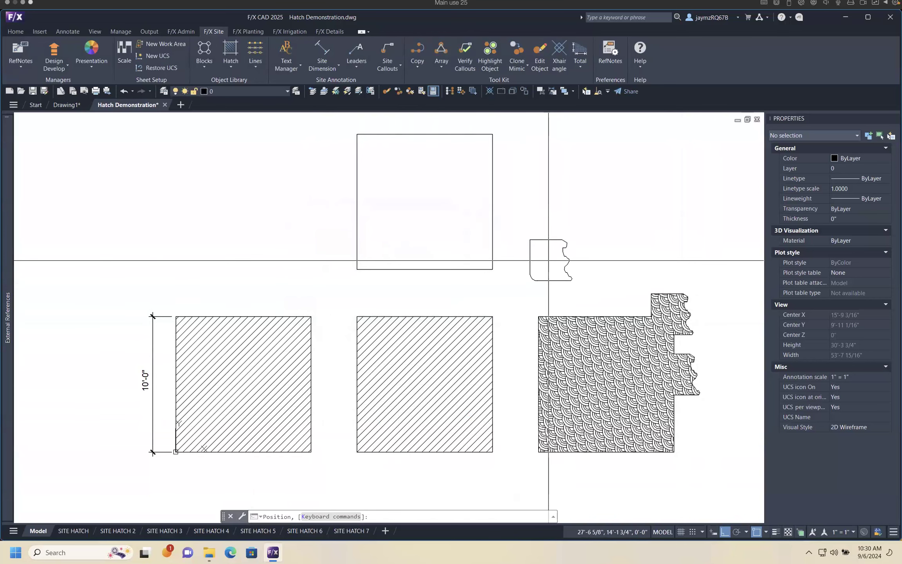
key("b")
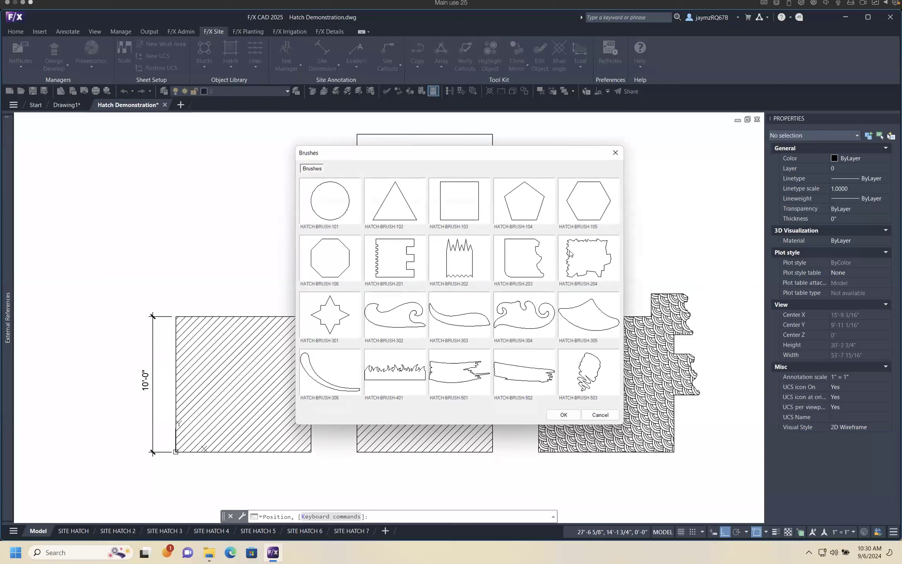
left_click(416, 372)
left_click(564, 415)
Add rotated grass-edged brush shapes at the fan hatch's upper-left, lower-right and lower-left corners, making the last one smaller, and end the brush command
left_click(581, 274)
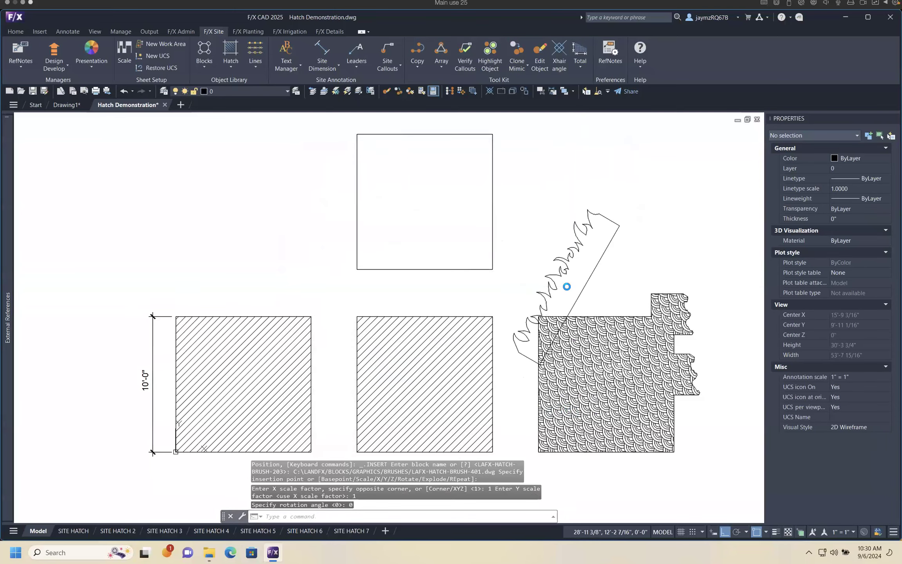
left_click(569, 282)
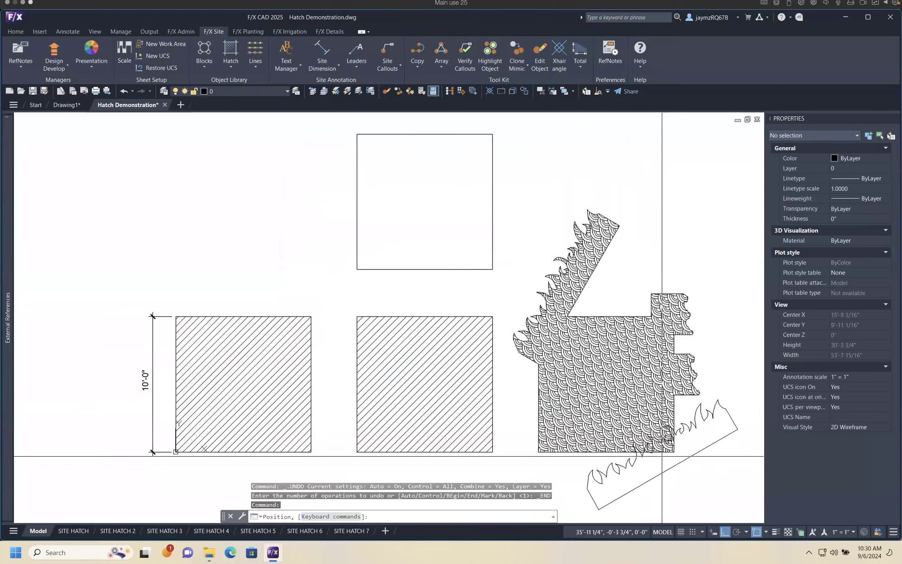
left_click(668, 449)
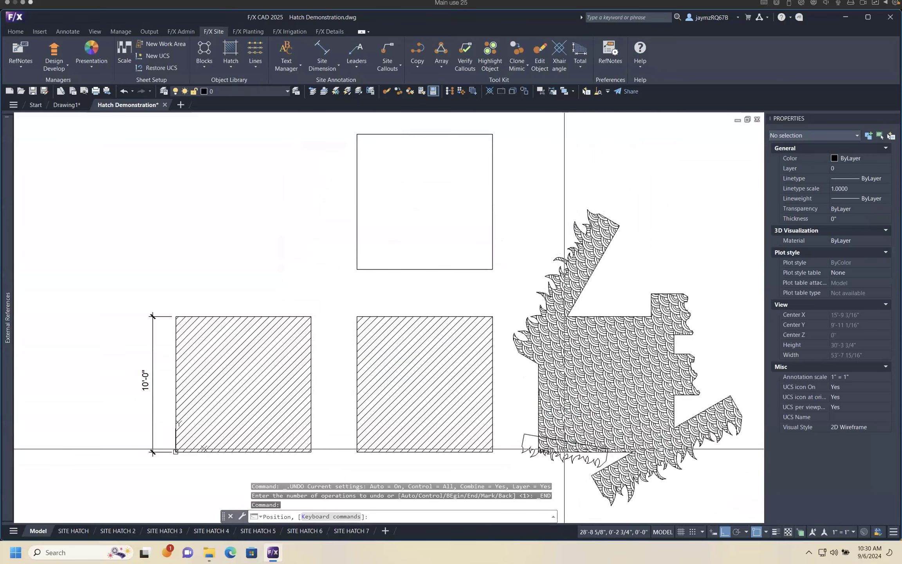
left_click(543, 447)
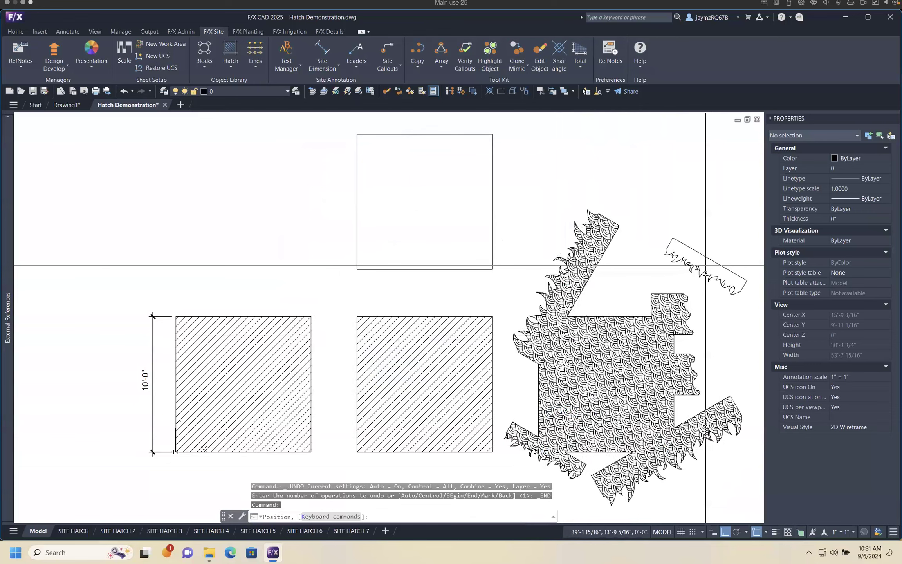
mouse_move(705, 369)
middle_mouse_down()
mouse_move(675, 358)
mouse_move(685, 326)
middle_mouse_up()
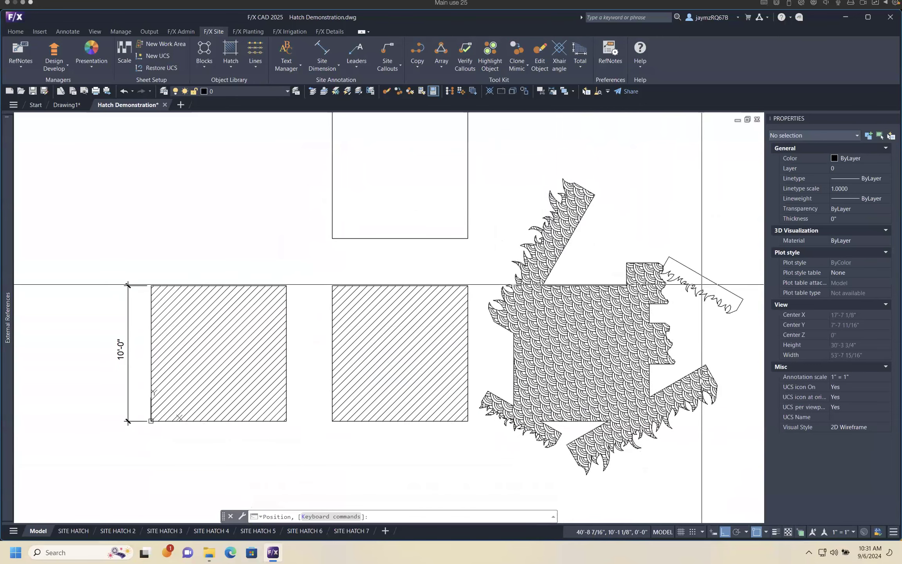
key("Escape")
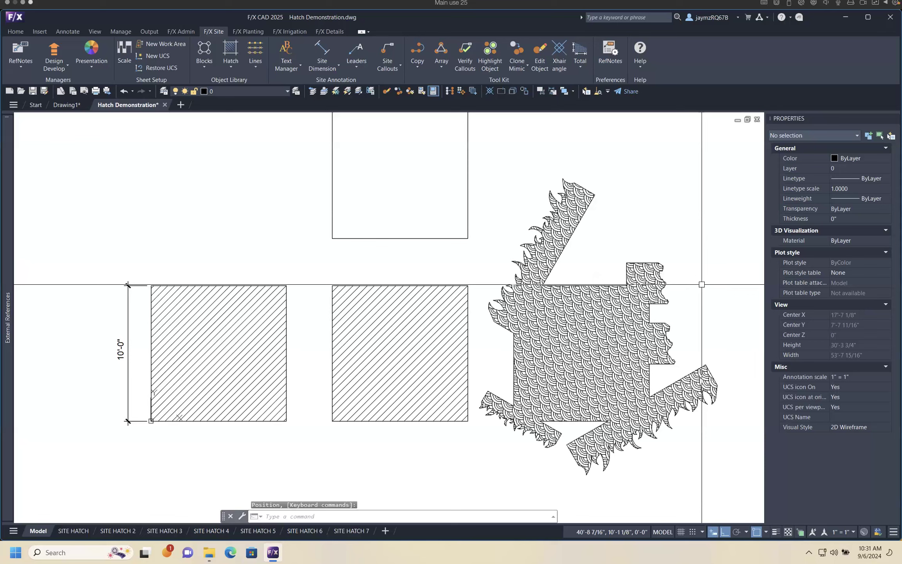
Run PRINTHATCHES for Generic / Custom hatches, highlight the SITE library, and cancel without generating sheets
middle_click_drag(605, 228, 642, 228)
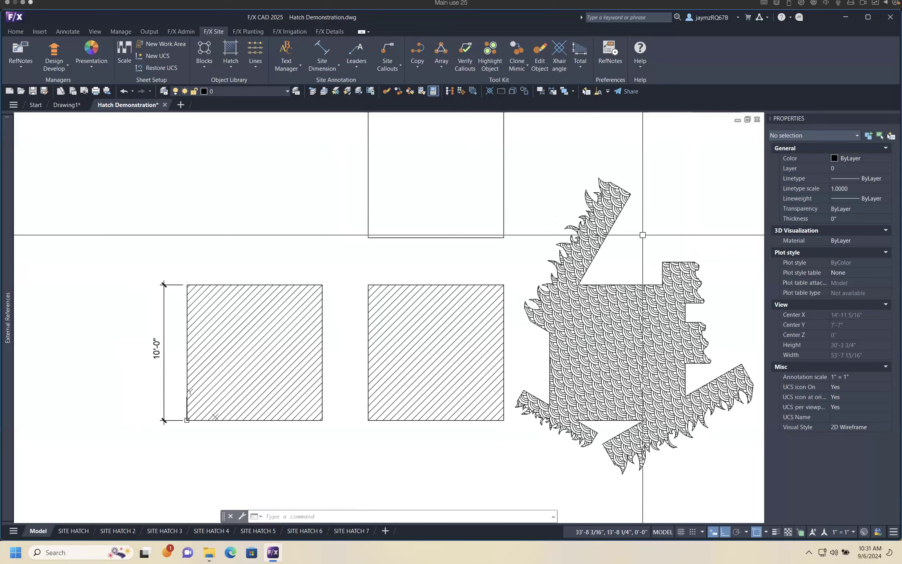
middle_click_drag(610, 209, 609, 231)
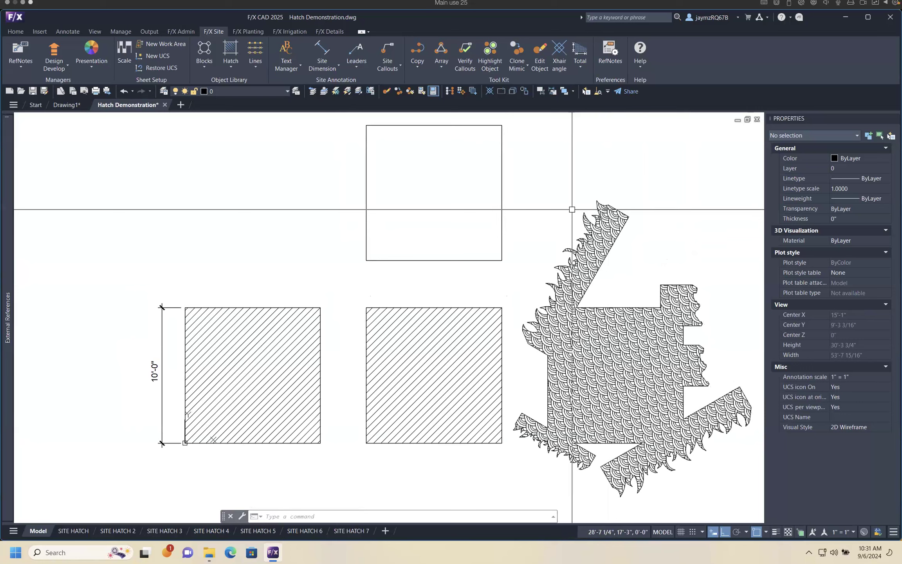
type("printhatches")
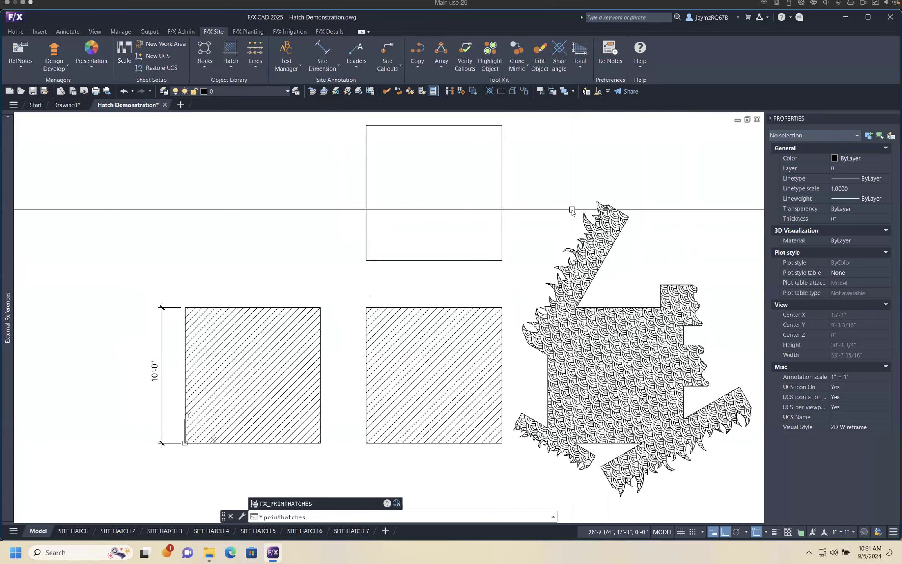
key("Return")
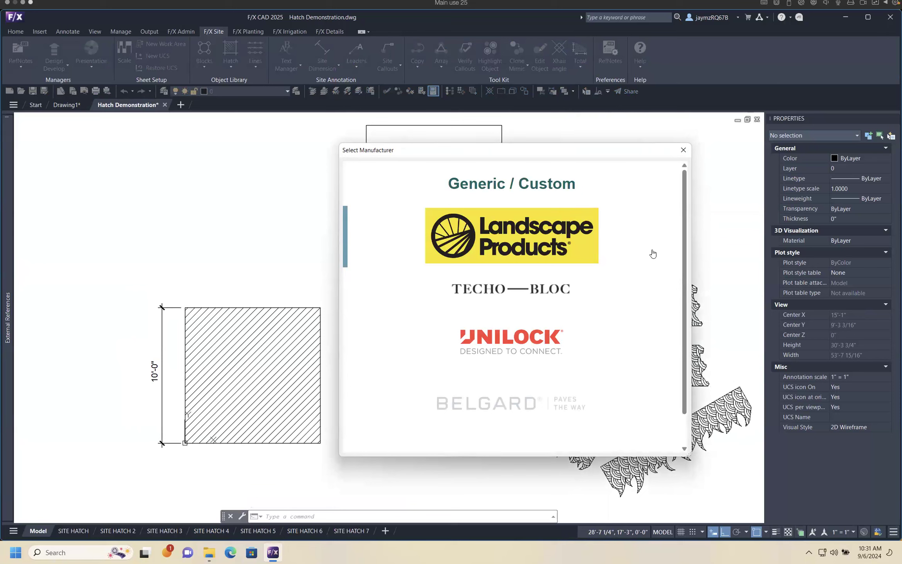
left_click(514, 186)
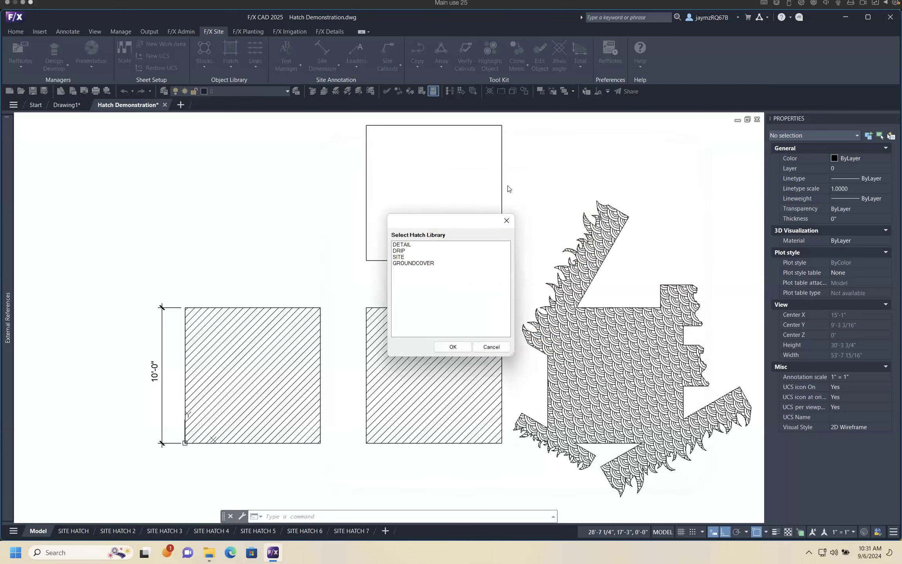
left_click(397, 257)
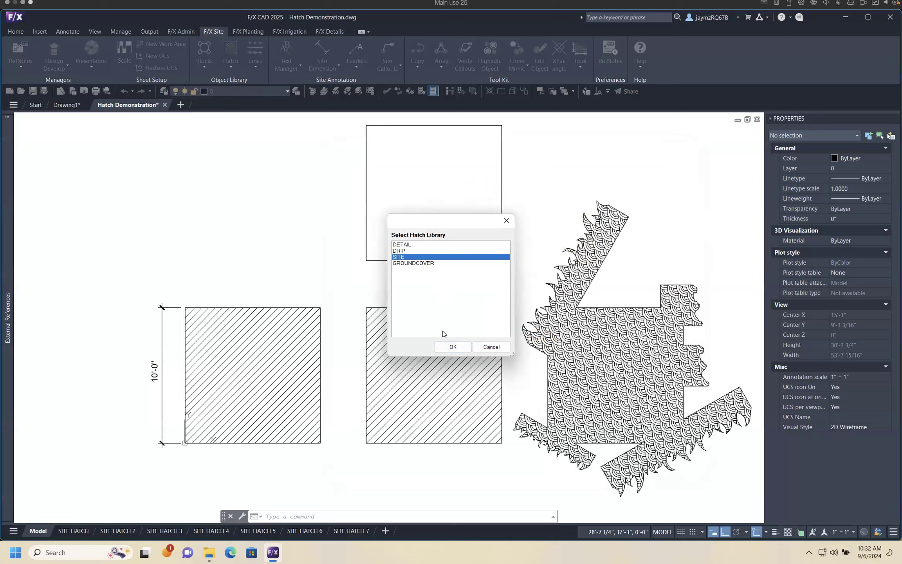
left_click(485, 346)
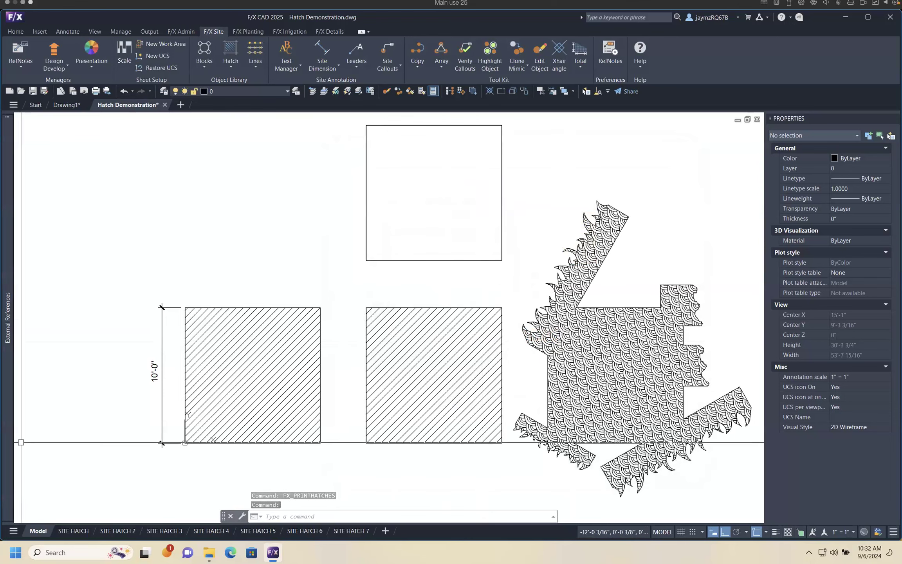
Look through the SITE HATCH, SITE HATCH 2 and SITE HATCH 3 layouts, examining the hatch samples on the third
left_click(79, 531)
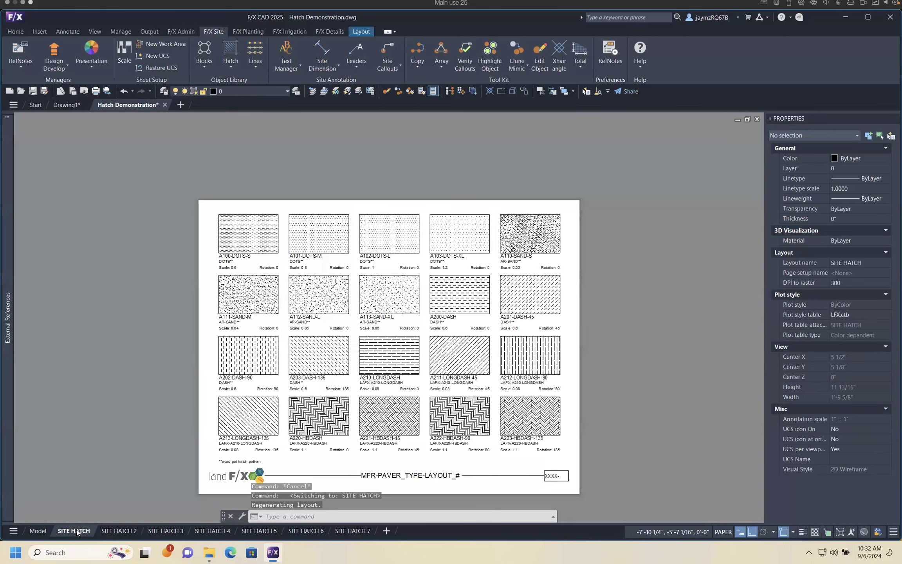
left_click(111, 531)
left_click(166, 531)
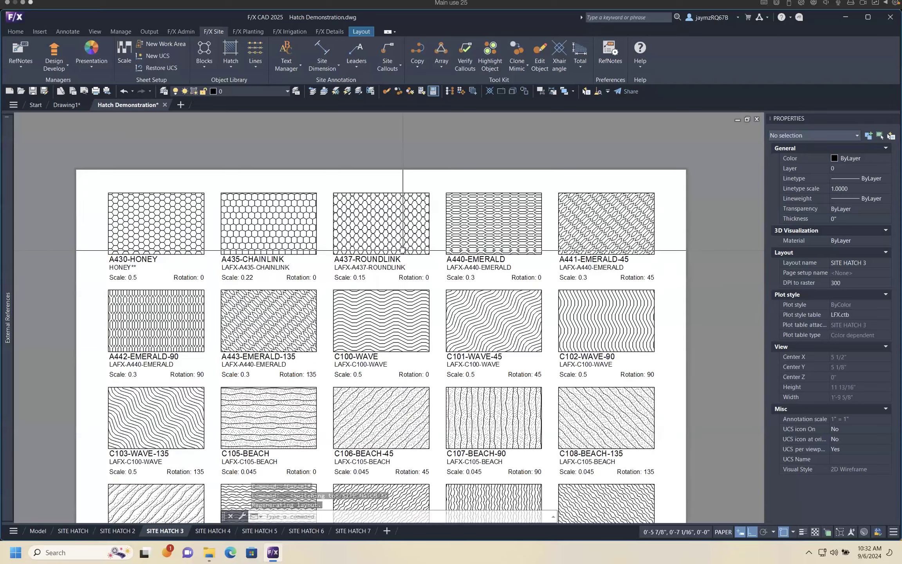
scroll(403, 251, "up", 2)
middle_click_drag(534, 332, 570, 306)
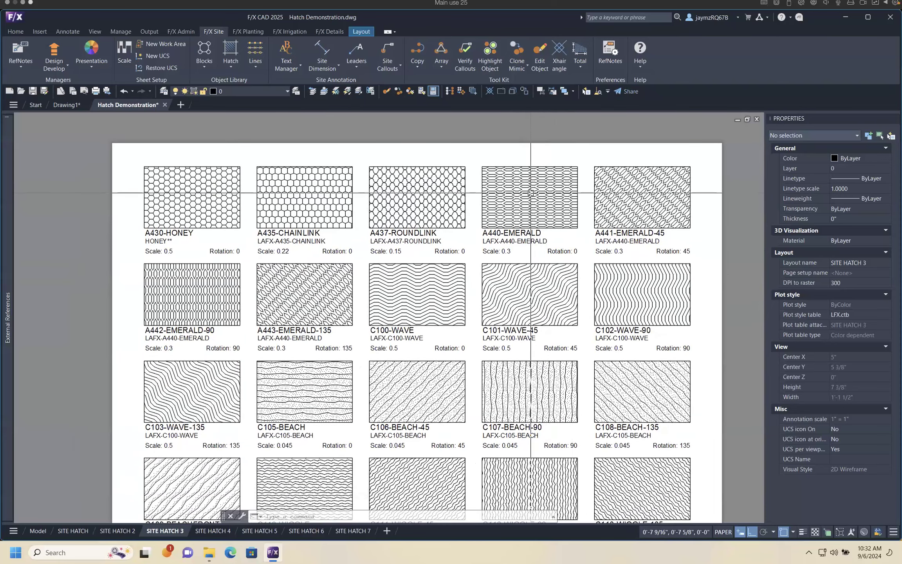
Inspect the name, source pattern, scale and rotation labels of the A440-EMERALD sample one by one
left_click(523, 232)
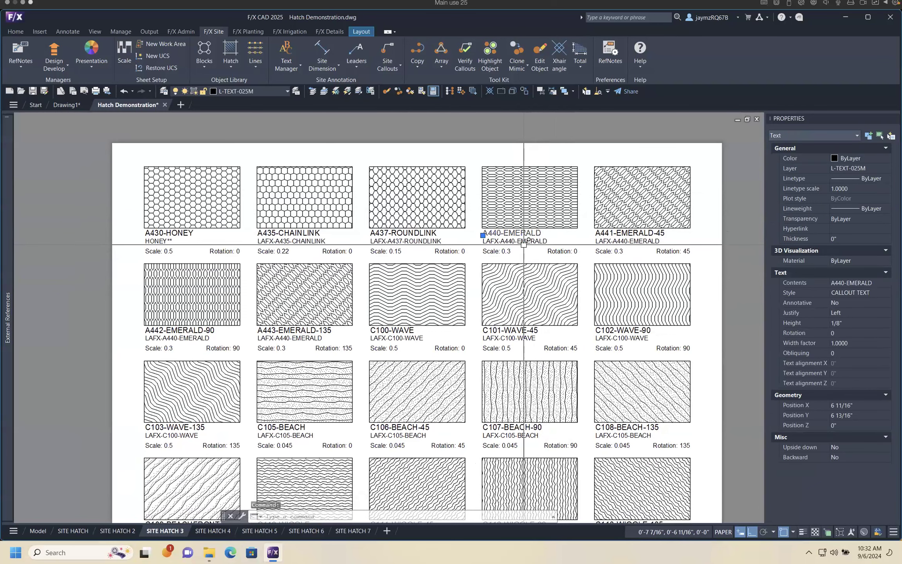
key("Escape")
left_click(524, 242)
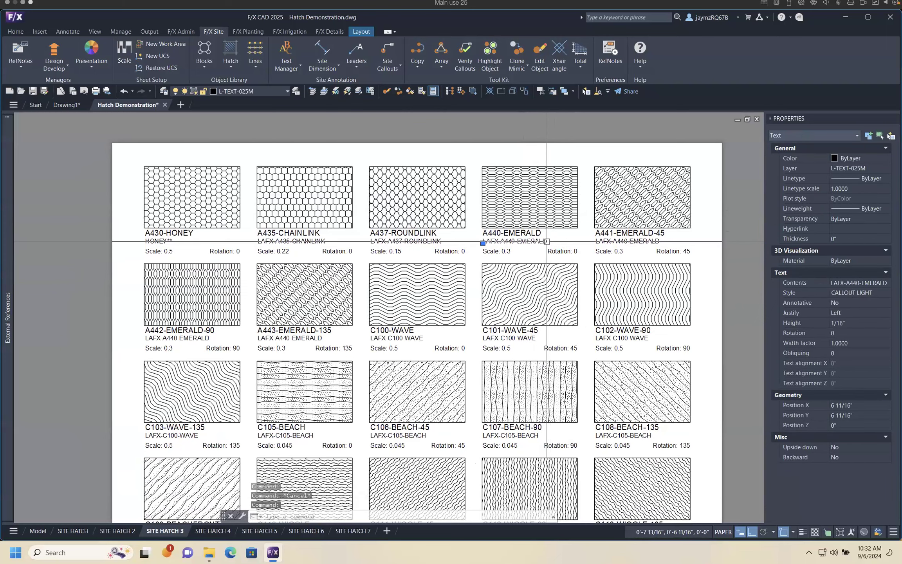
key("Escape")
left_click(496, 251)
key("Escape")
left_click(563, 251)
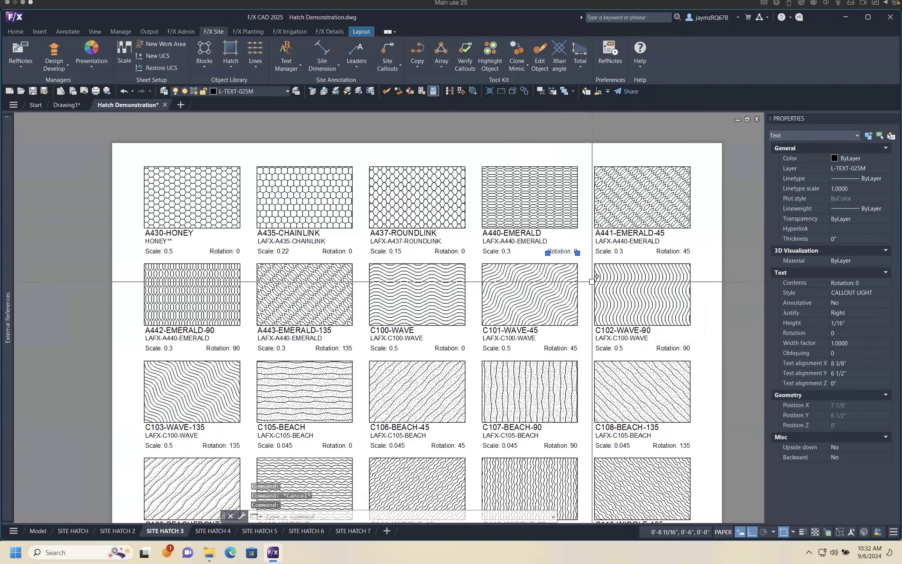
key("Escape")
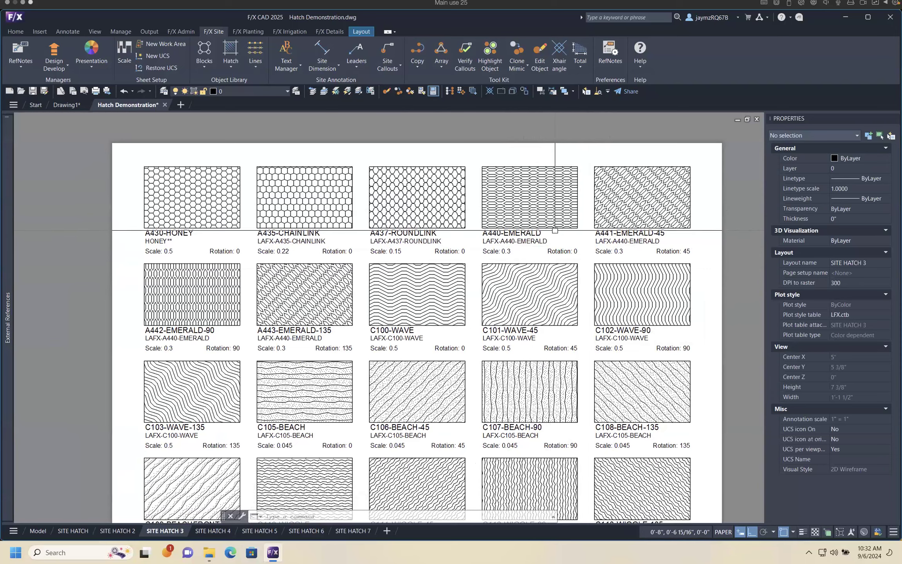
Compare the source pattern labels of the four EMERALD samples and check the scale labels of A442 and A443
middle_click_drag(563, 238, 557, 225)
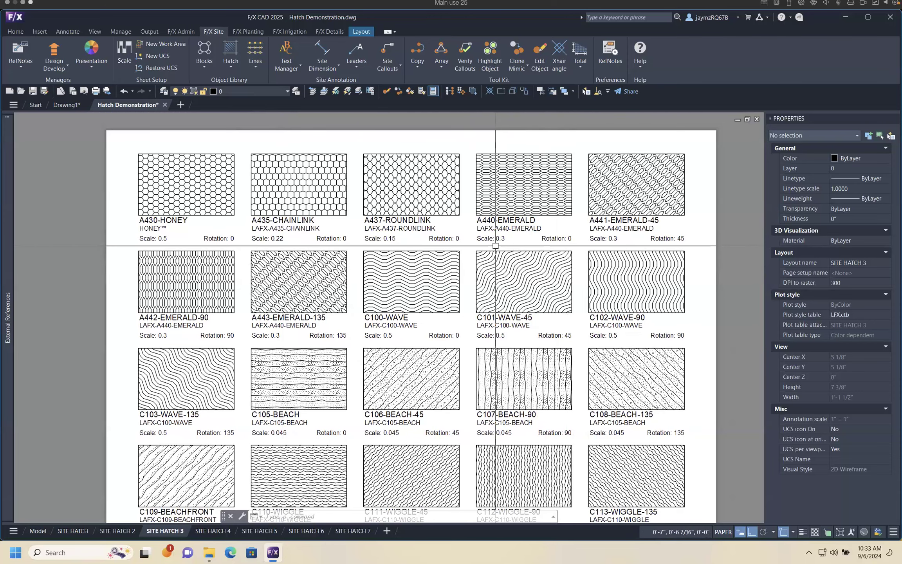
left_click(494, 229)
left_click(633, 227)
left_click(156, 325)
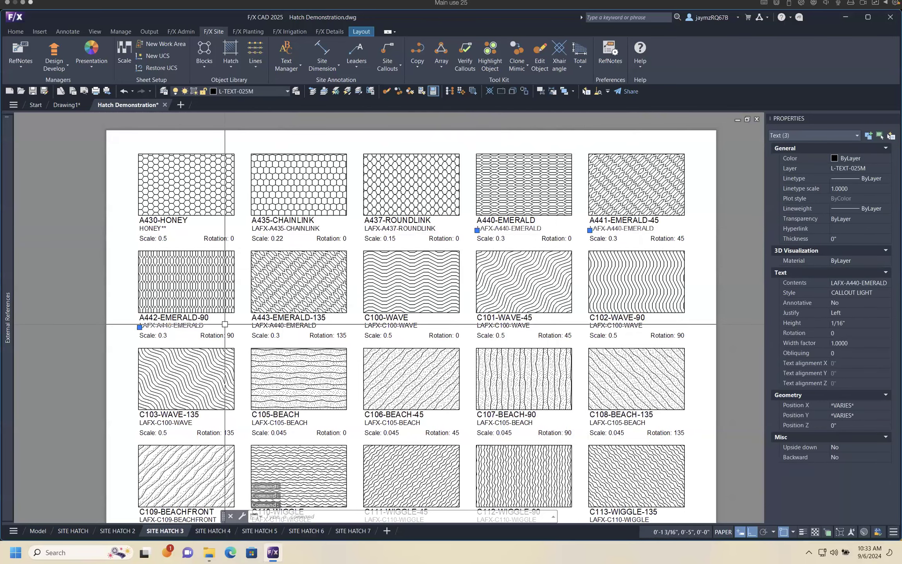
left_click(297, 326)
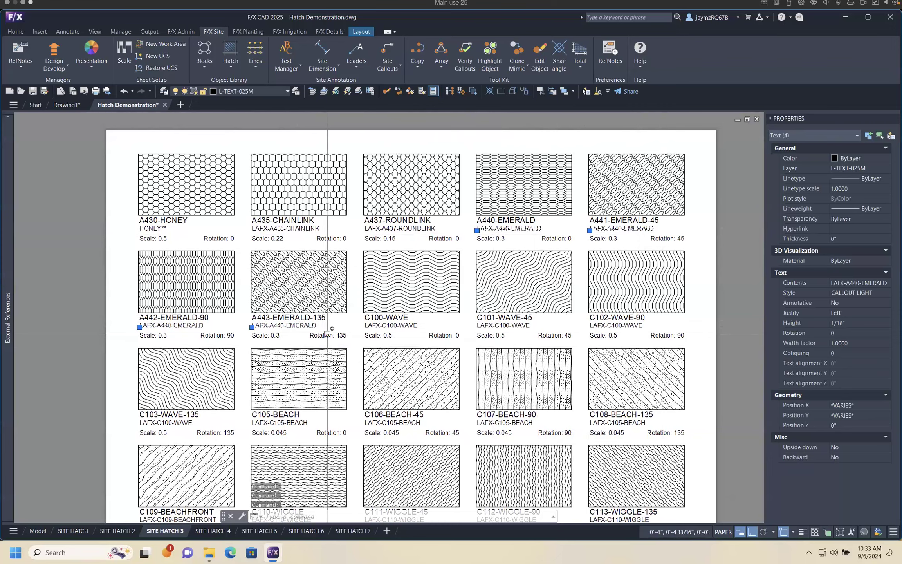
key("Escape")
left_click(156, 335)
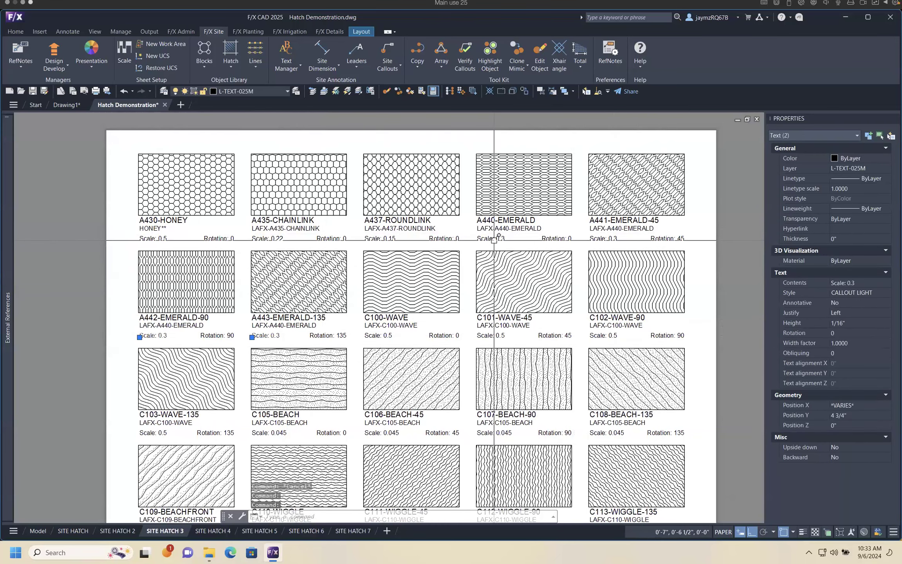
key("Escape")
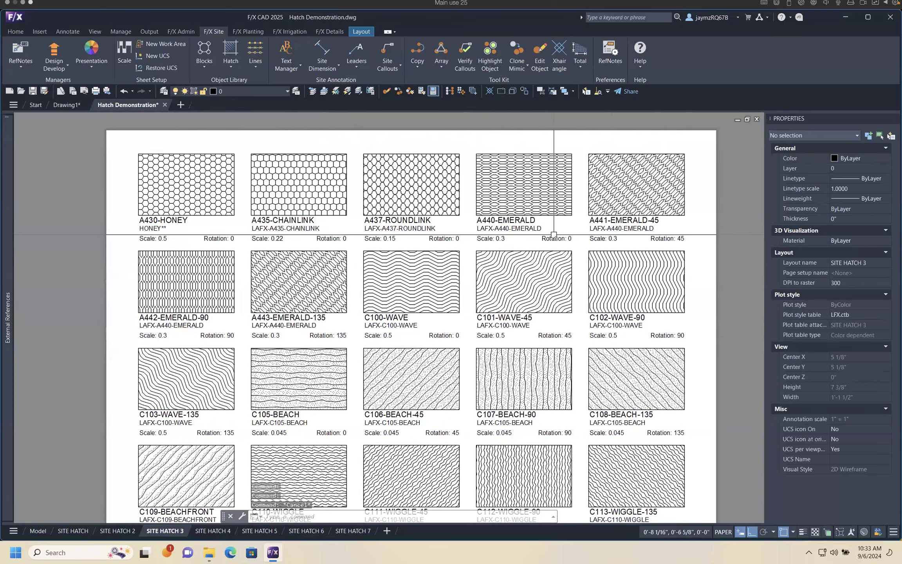
Highlight the hatch names of the four EMERALD samples to compare their rotation suffixes, and clear the selection
left_click(531, 220)
left_click(628, 219)
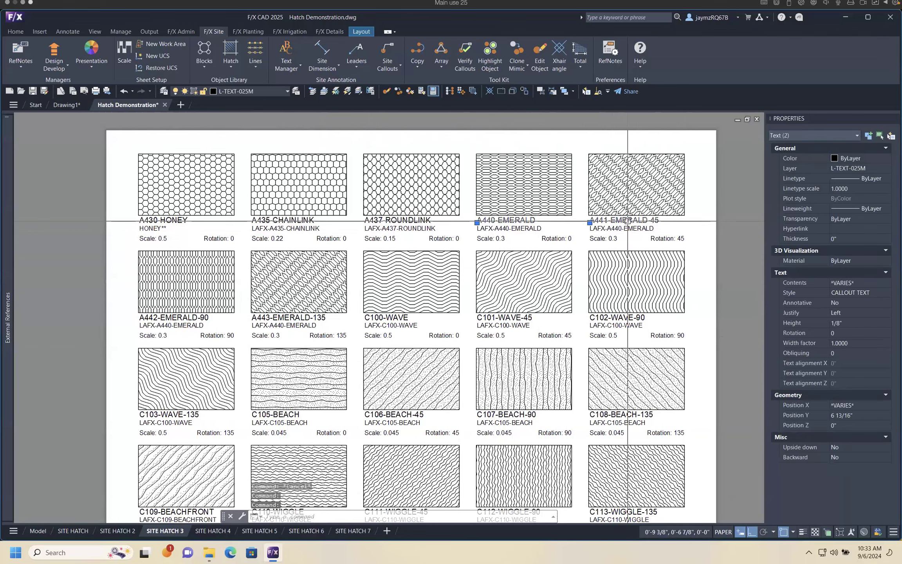
left_click(162, 317)
left_click(266, 319)
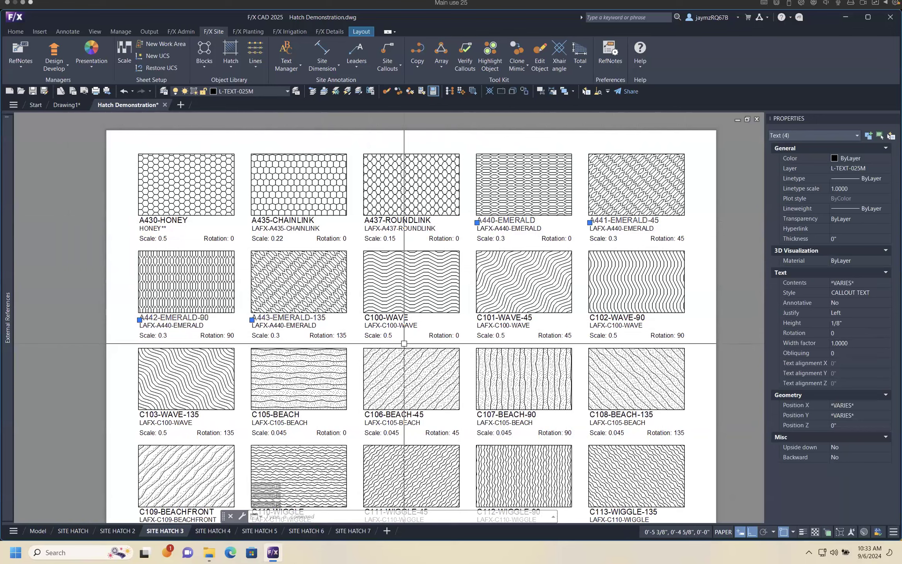
key("Escape")
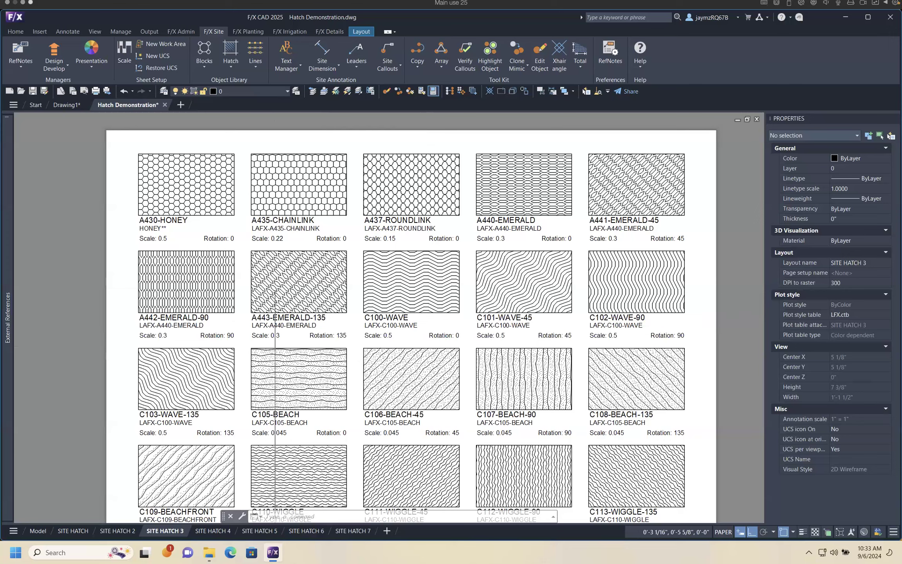
Return to model space and start a new area RefNote in the RefNote Manager with Unilock as manufacturer
left_click(34, 532)
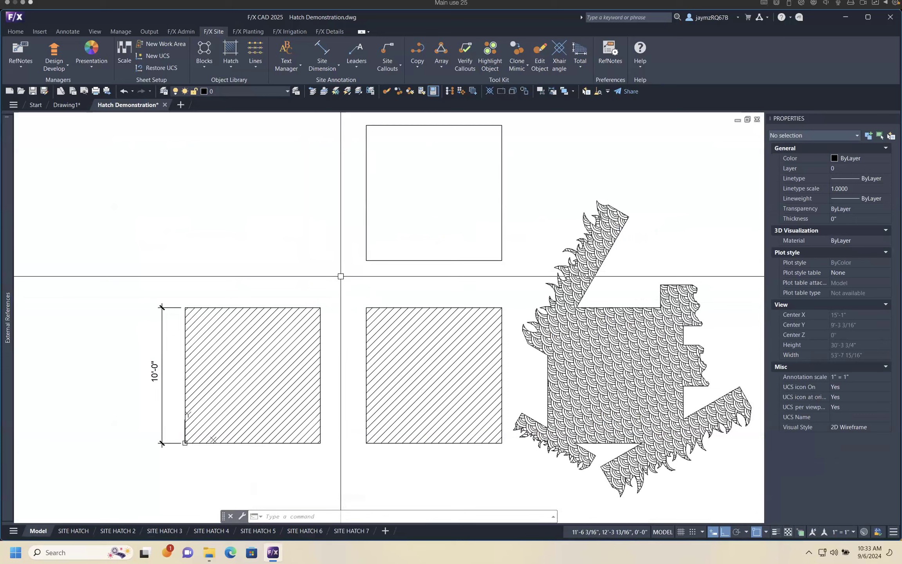
left_click(22, 51)
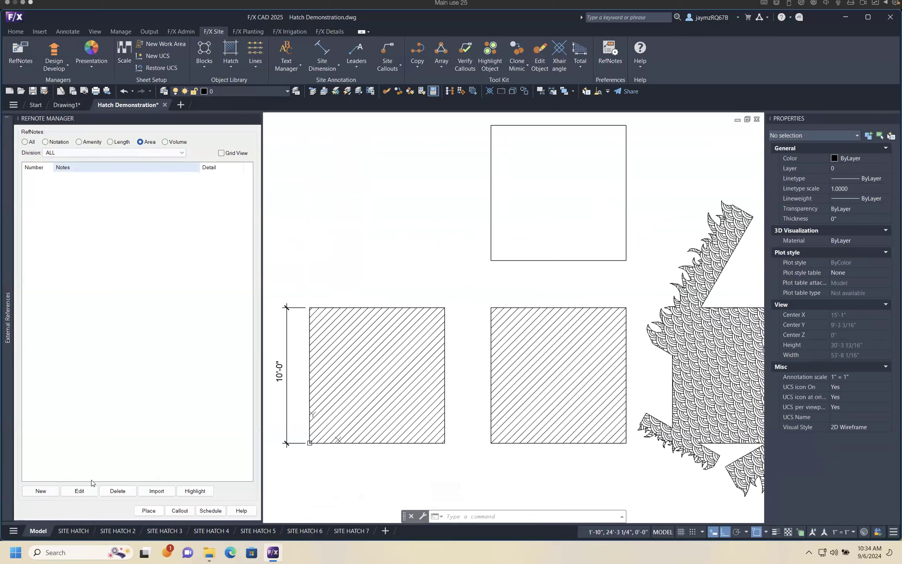
left_click(41, 491)
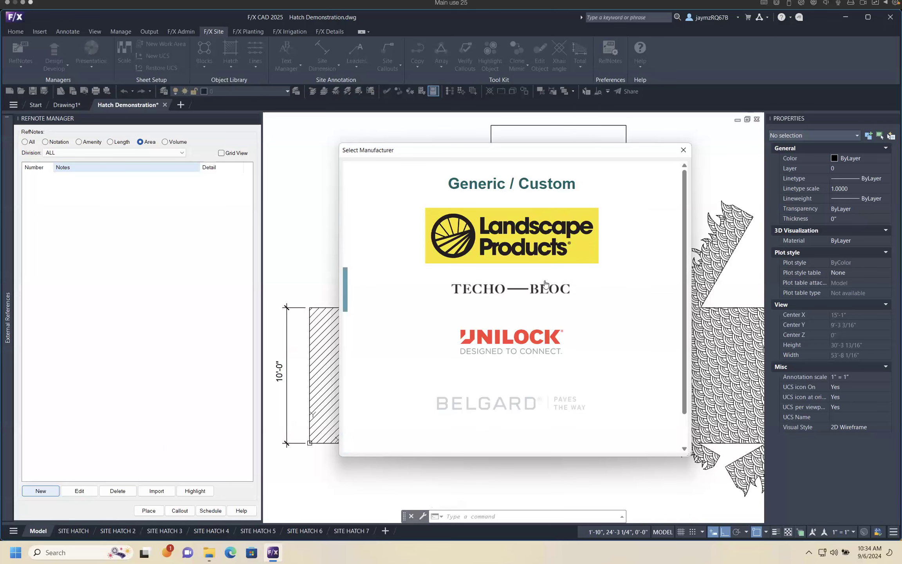
left_click(531, 339)
left_click_drag(560, 152, 422, 120)
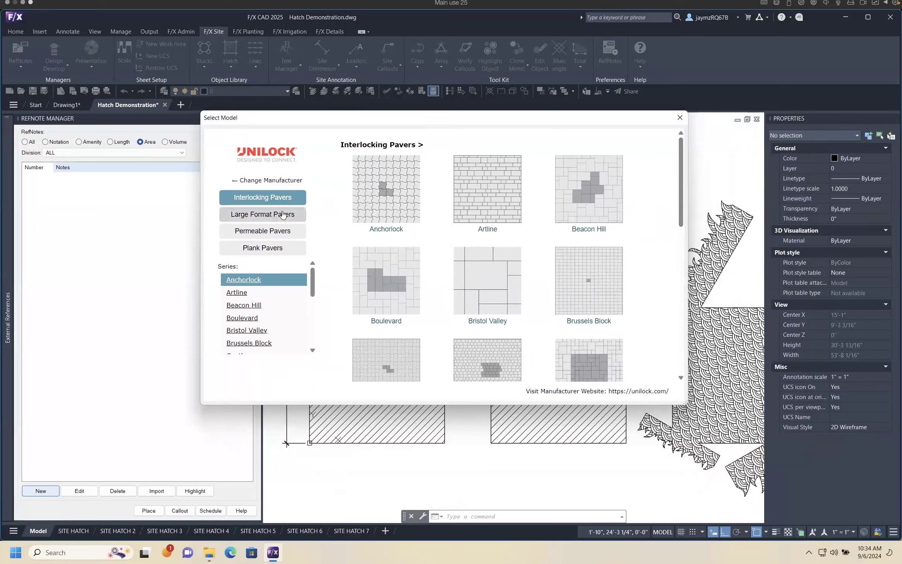
Browse Unilock's Large Format and Permeable Pavers, viewing the Eco-Promenade, Duramat, Eco-Line and Eco-Optiloc series
left_click(283, 215)
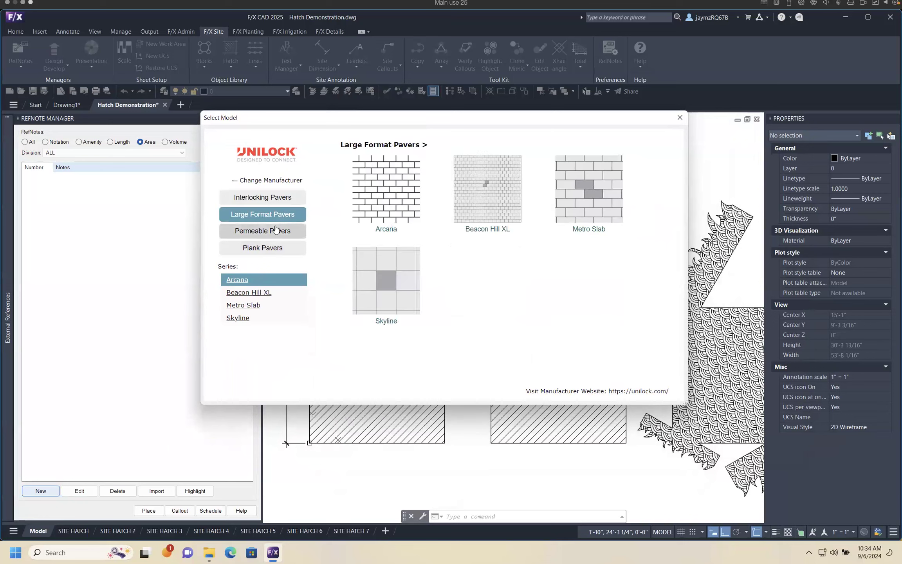
left_click(276, 231)
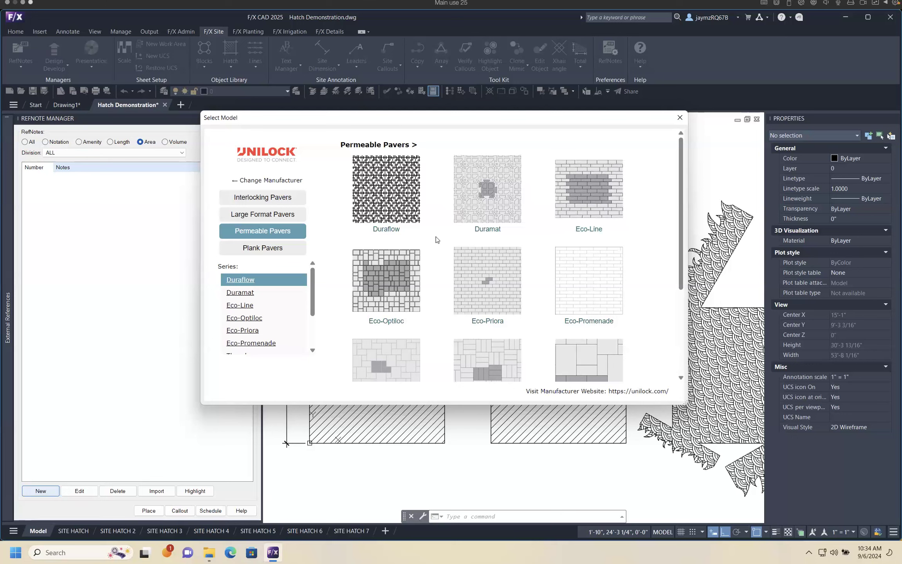
scroll(309, 283, "down", 3)
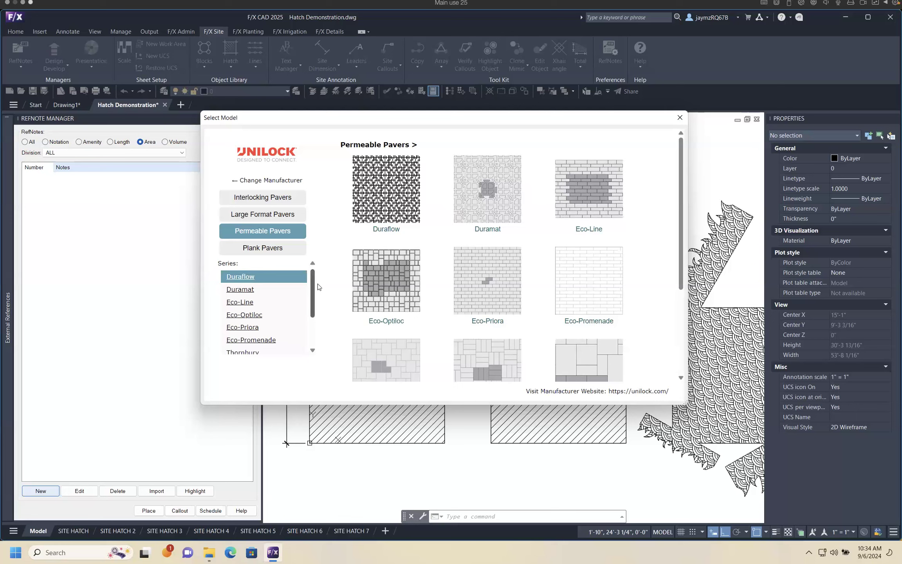
left_click(260, 296)
left_click(258, 285)
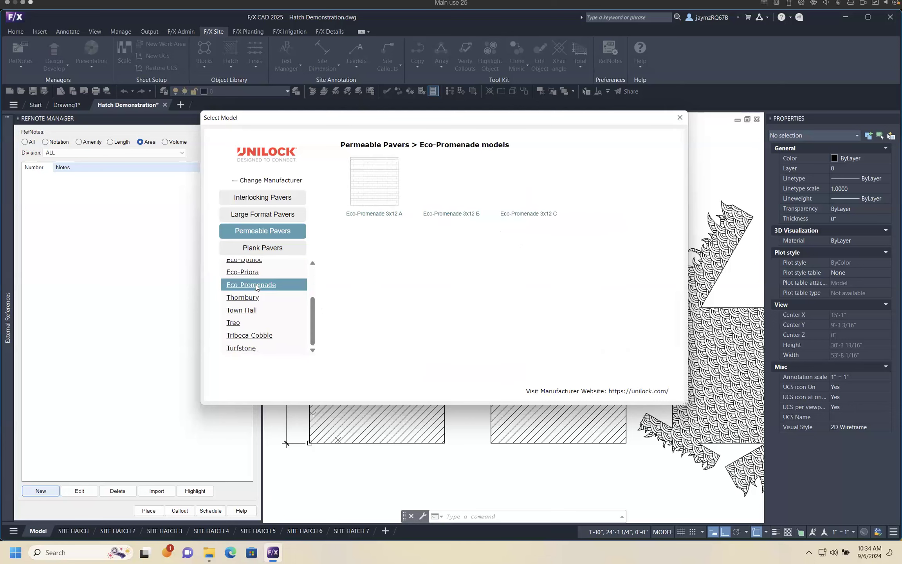
left_click_drag(314, 313, 287, 289)
left_click(262, 290)
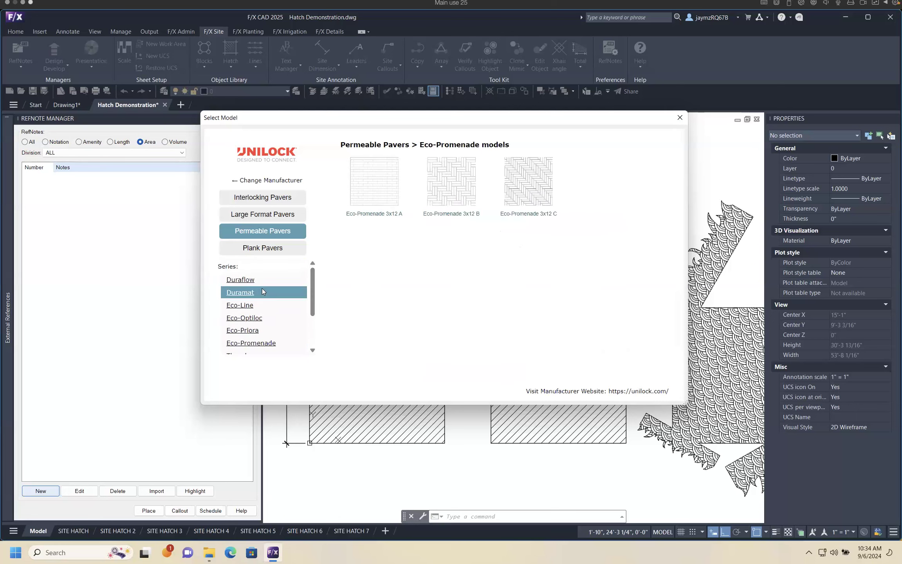
left_click(251, 304)
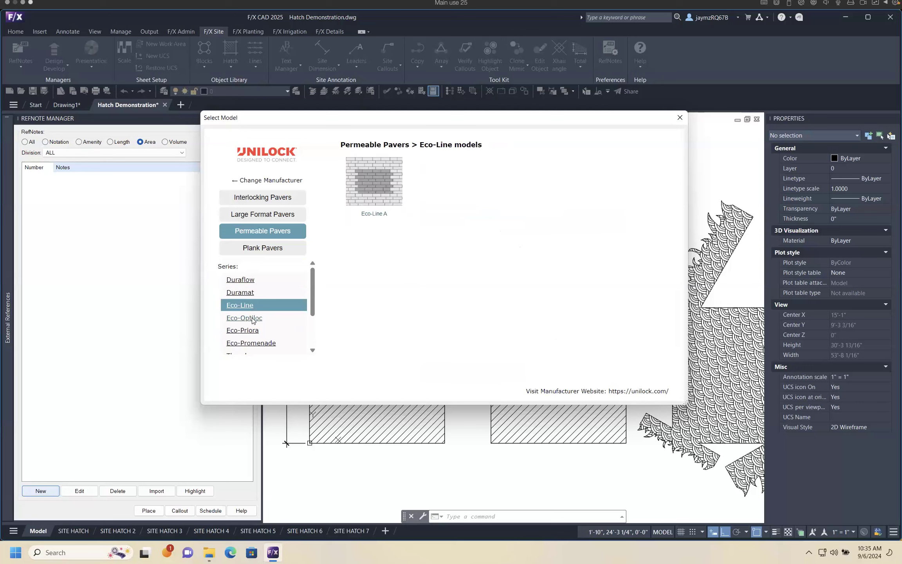
left_click(253, 319)
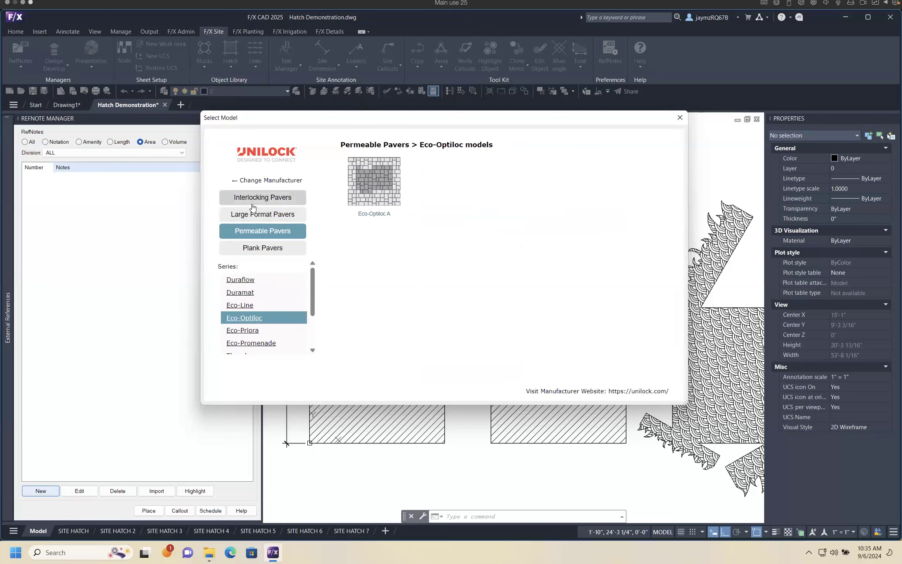
Browse Unilock's Interlocking Pavers, viewing the models in the Artline and Anchorlock series
left_click(276, 201)
scroll(311, 281, "down", 1)
left_click(275, 283)
left_click(254, 274)
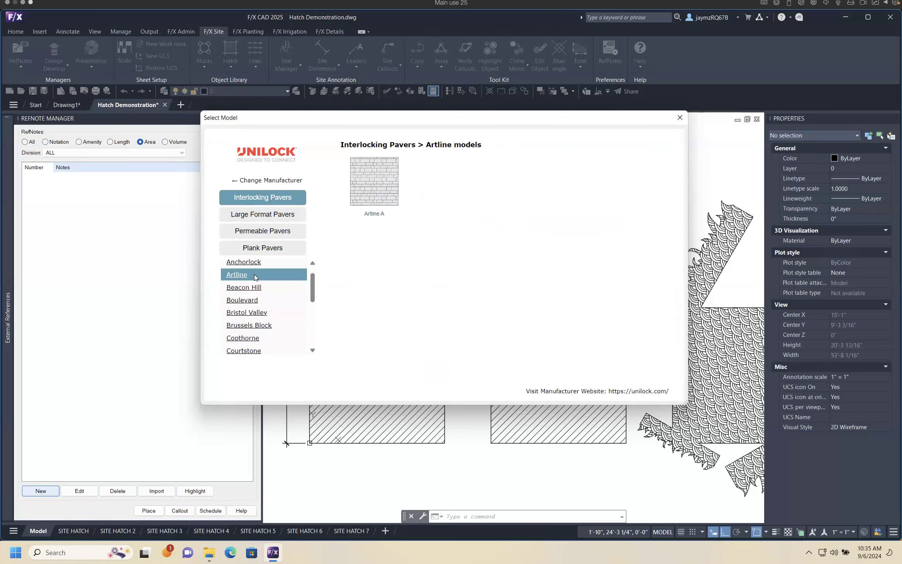
left_click(248, 263)
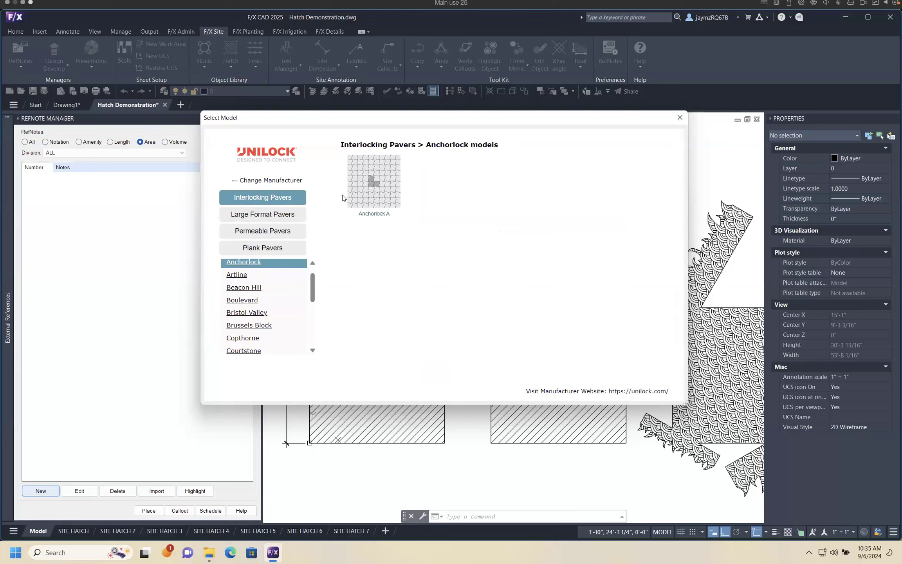
Add Unilock's Anchorlock A interlocking paver to the project as an area RefNote, keeping its default note and symbol settings
left_click(370, 199)
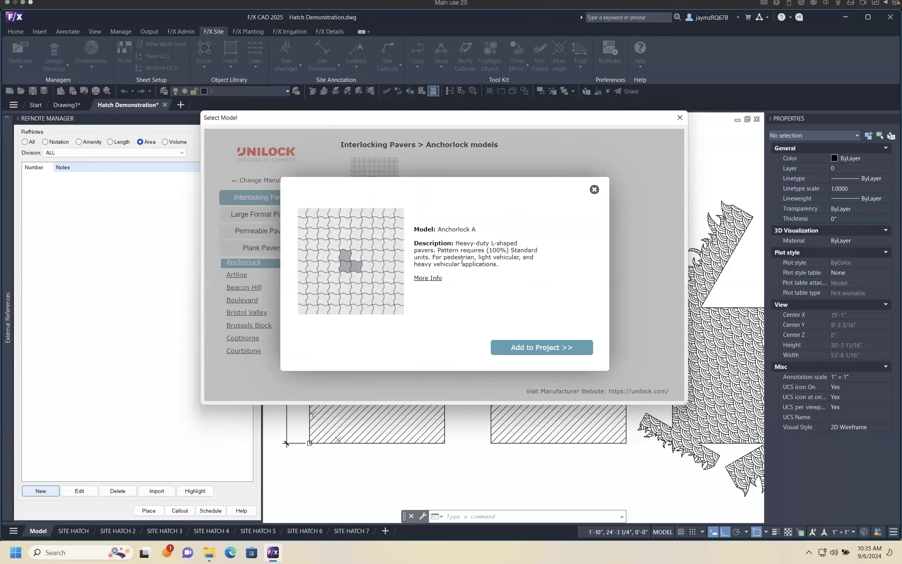
left_click(531, 352)
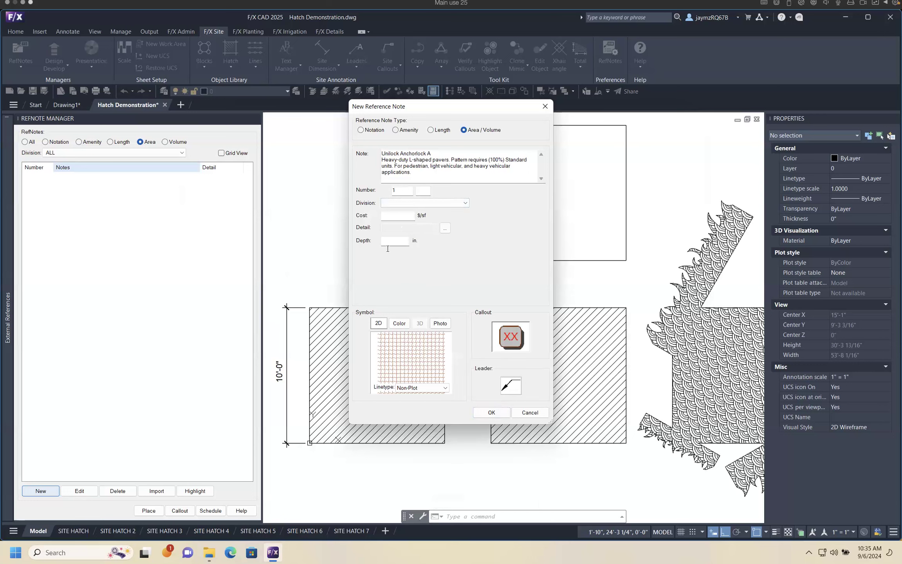
left_click(486, 418)
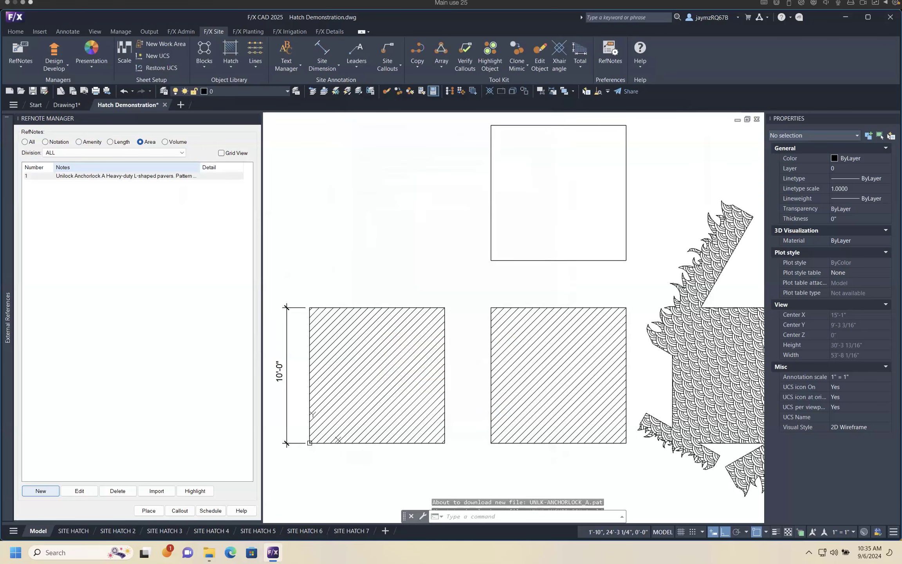
Place the Anchorlock A RefNote hatch in the empty square above the diagonally hatched squares
left_click(90, 175)
left_click(149, 510)
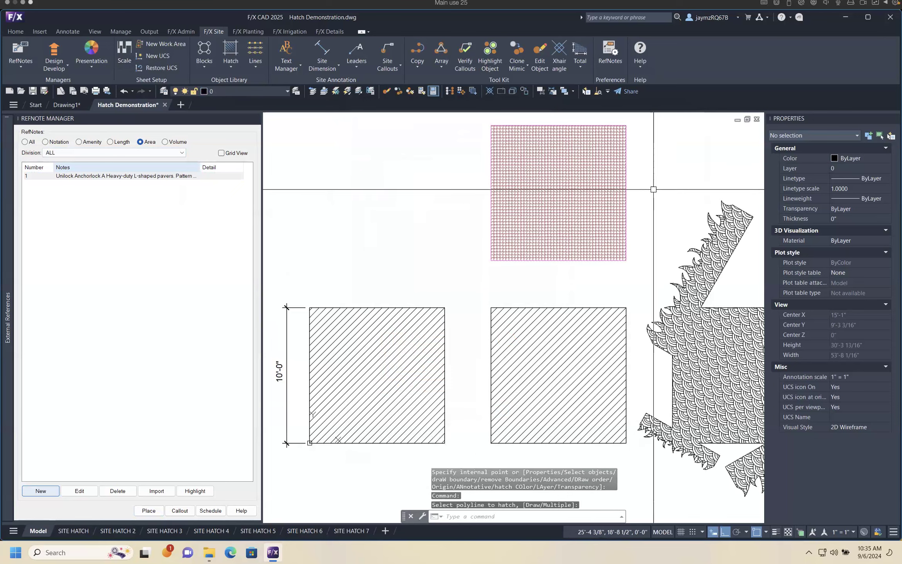
mouse_move(667, 178)
middle_mouse_down()
mouse_move(626, 171)
mouse_move(595, 189)
middle_mouse_up()
scroll(627, 171, "down", 2)
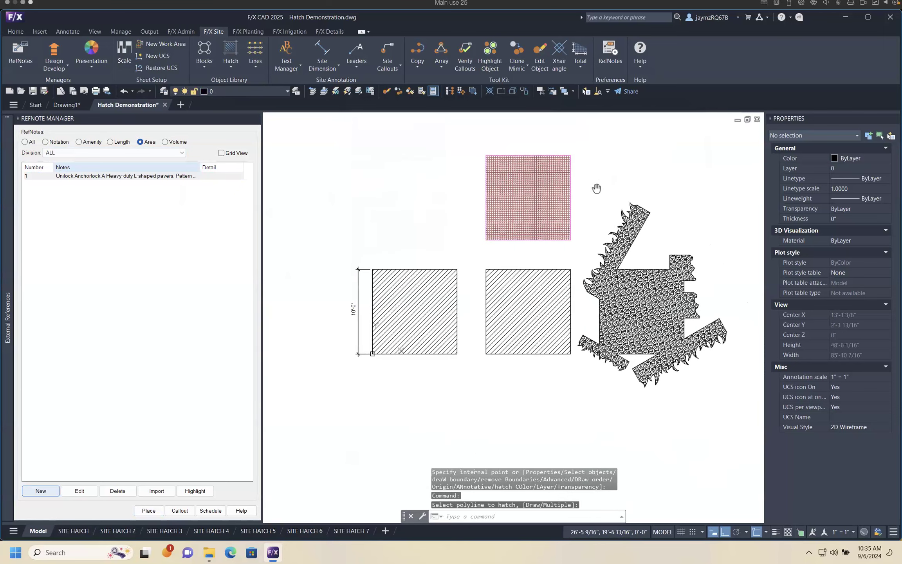
scroll(596, 189, "up", 2)
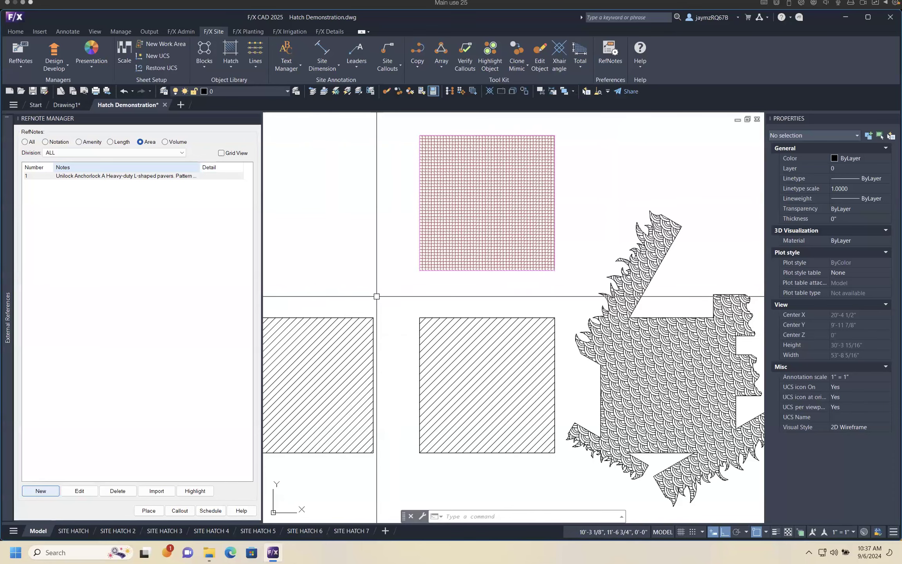
Switch to File Explorer and examine the pattern files in the LandFX Patterns folder, then return to the drawing
left_click(215, 551)
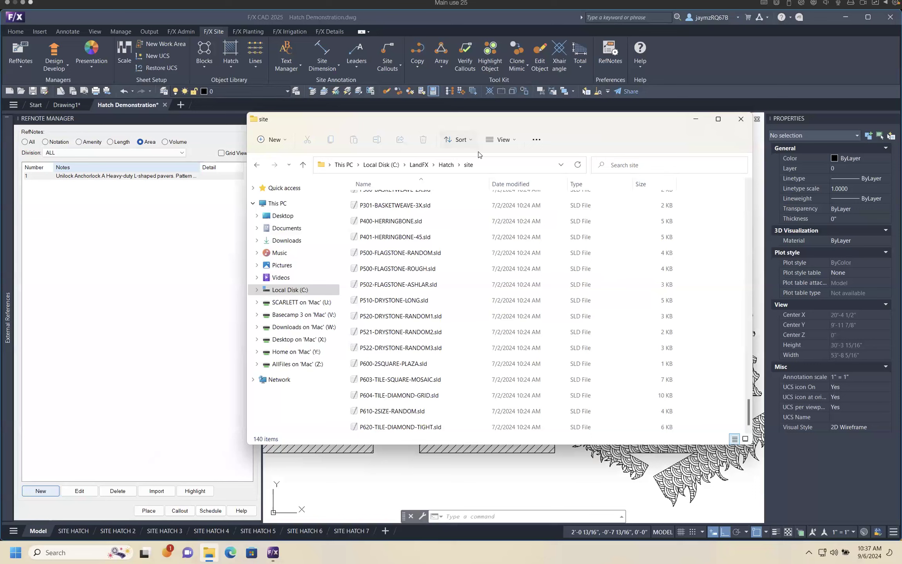
left_click(420, 165)
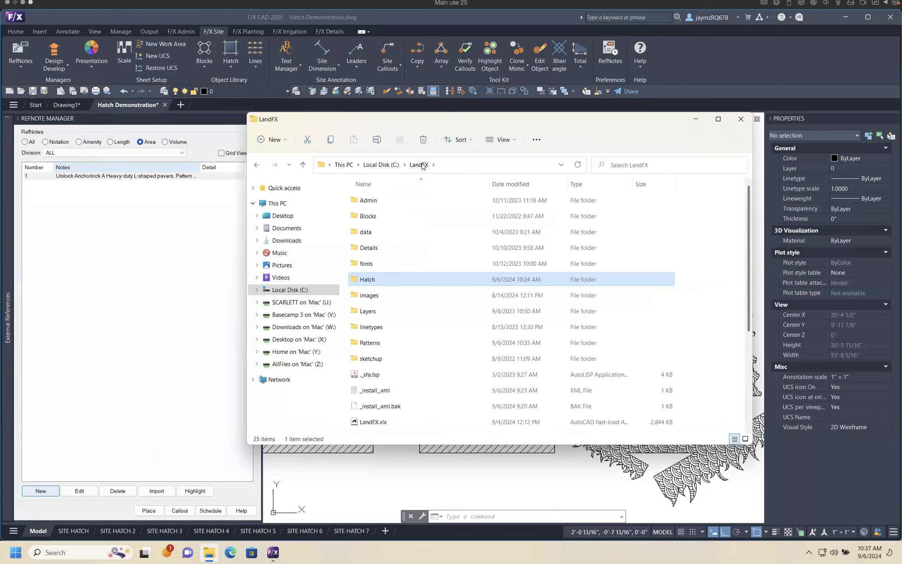
double_click(380, 345)
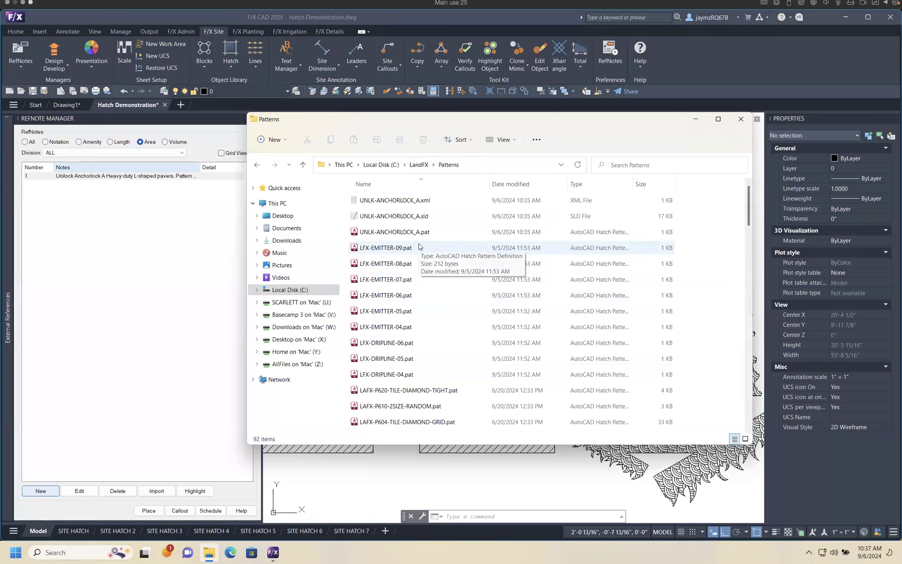
left_click(434, 246)
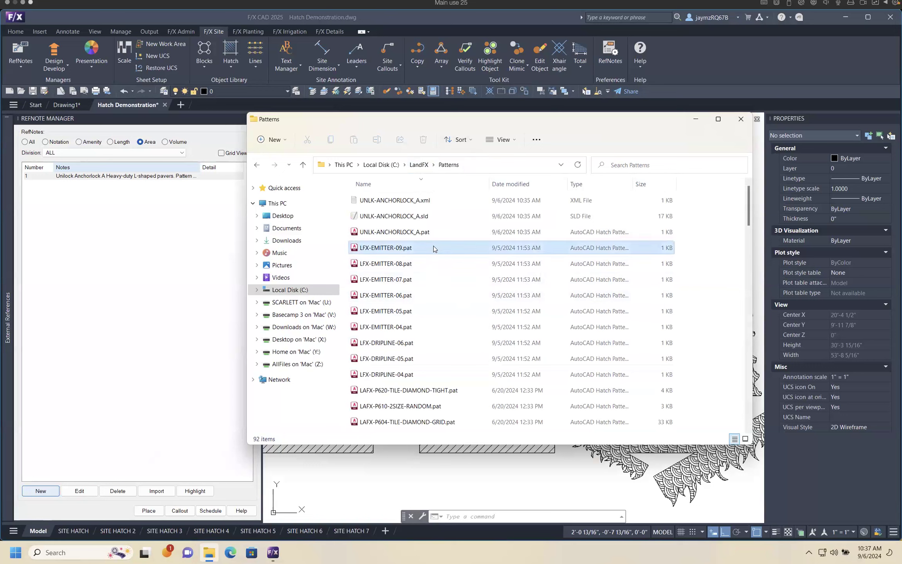
scroll(445, 343, "down", 4)
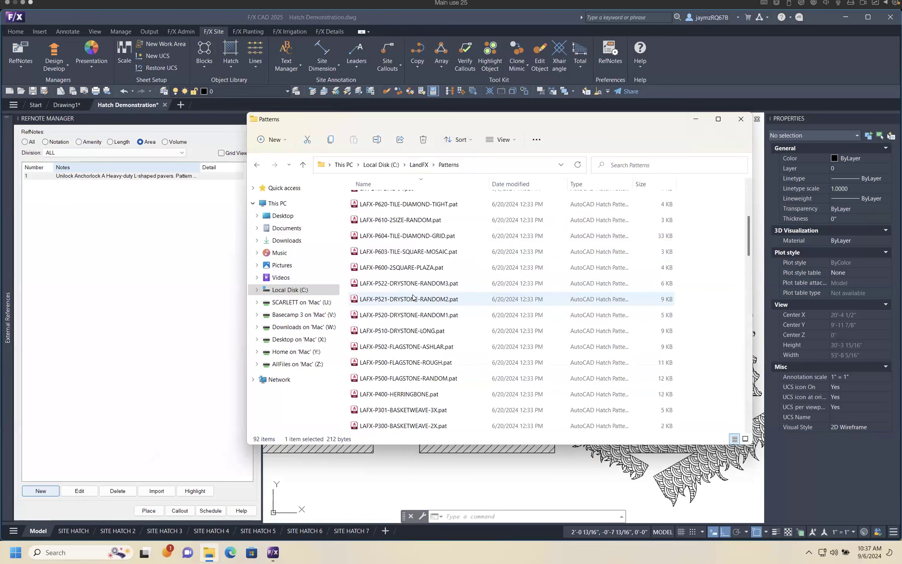
left_click(445, 346)
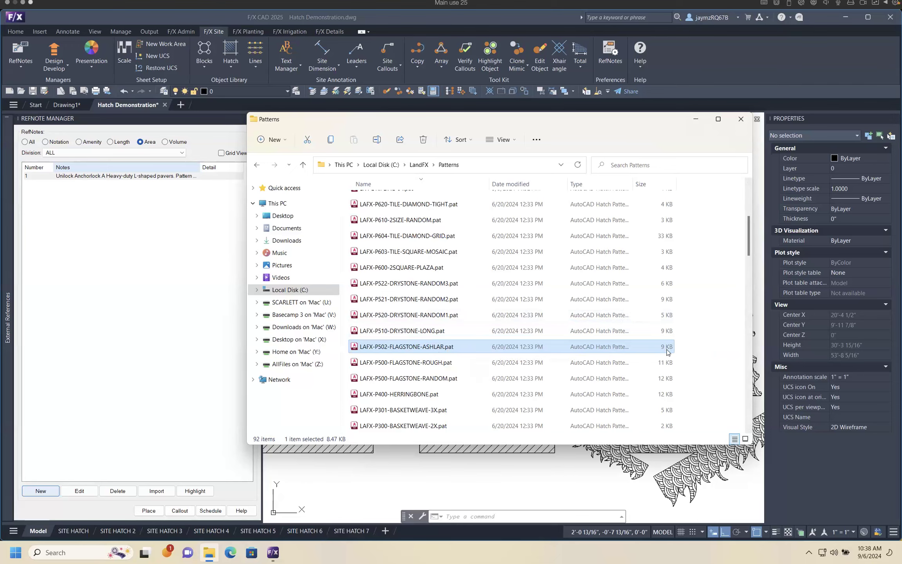
left_click(699, 118)
left_click(605, 200)
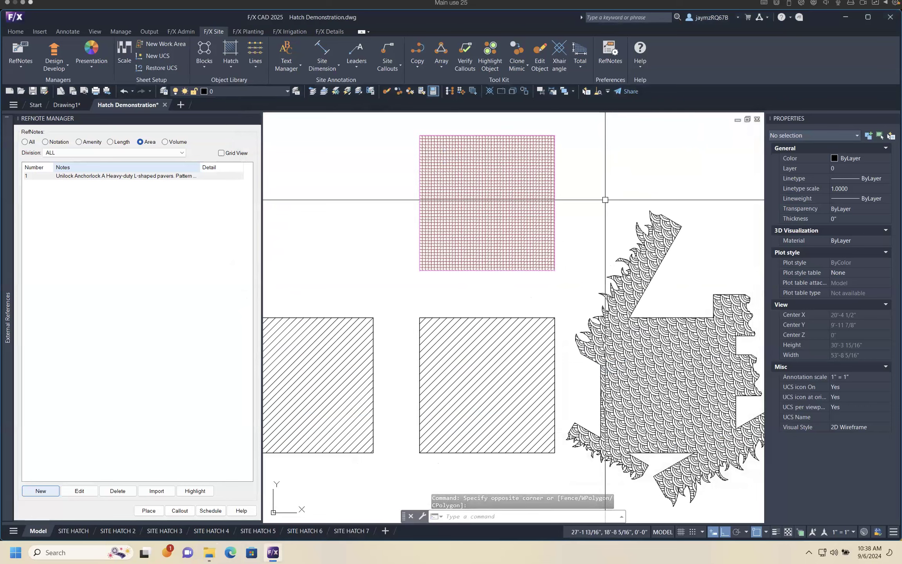
key("Escape")
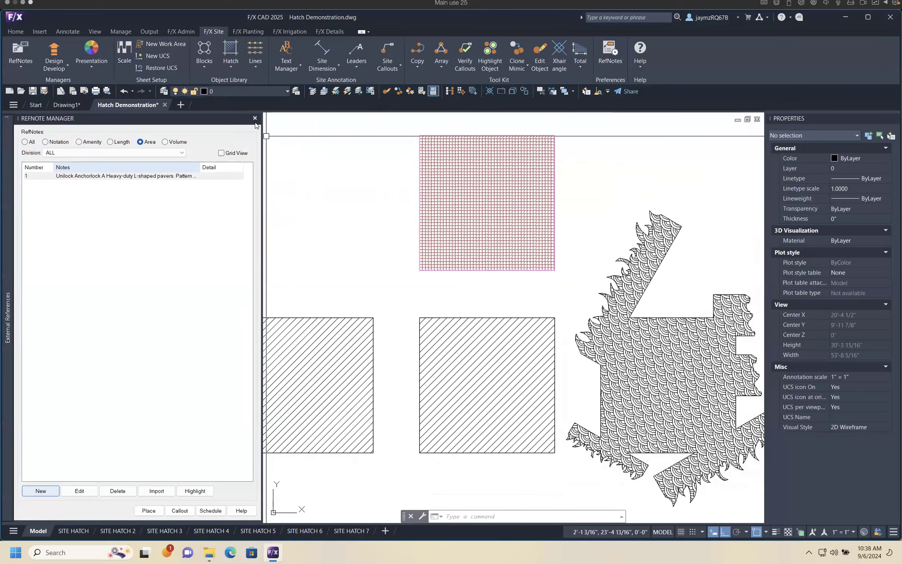
Close the RefNote Manager and check the C:\LANDFX\Patterns entry in the Options support file search paths, leaving the settings unchanged
left_click(255, 117)
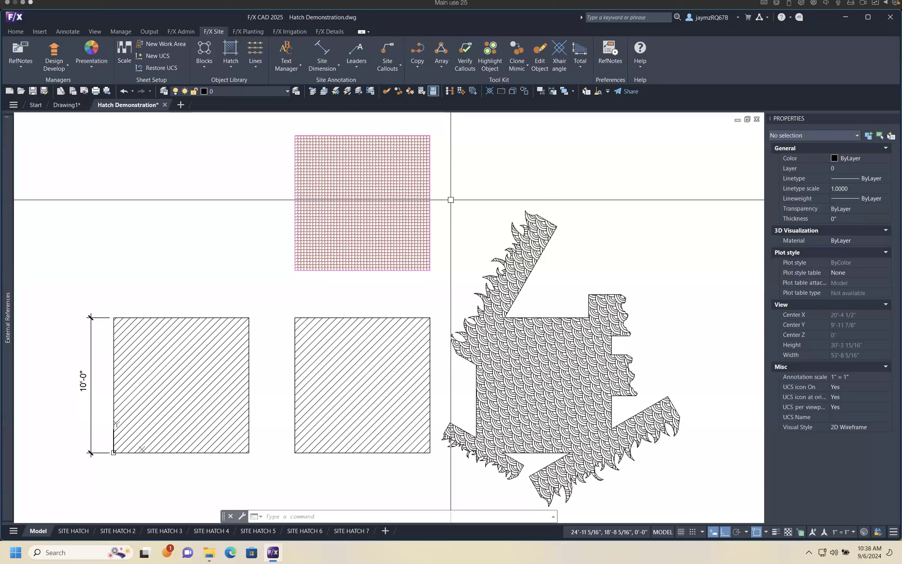
type("opt")
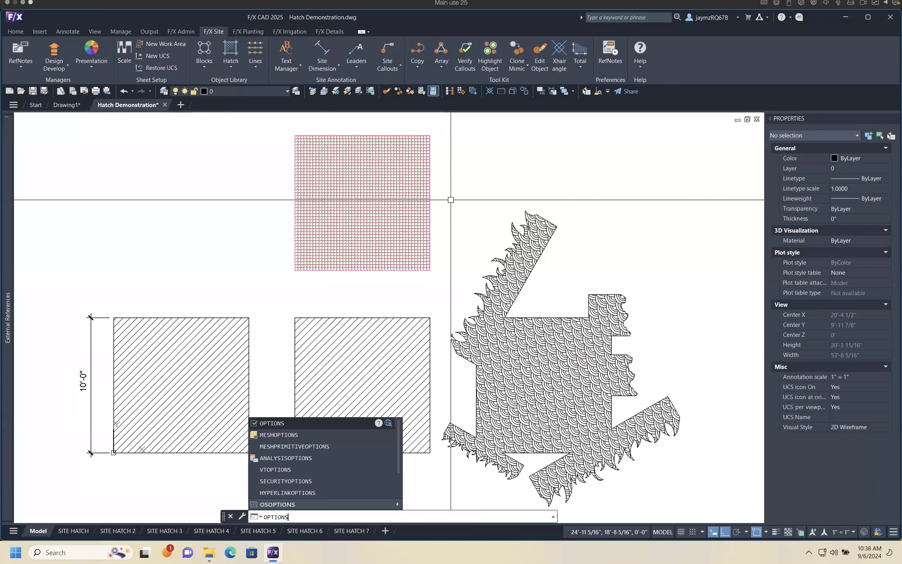
key("Return")
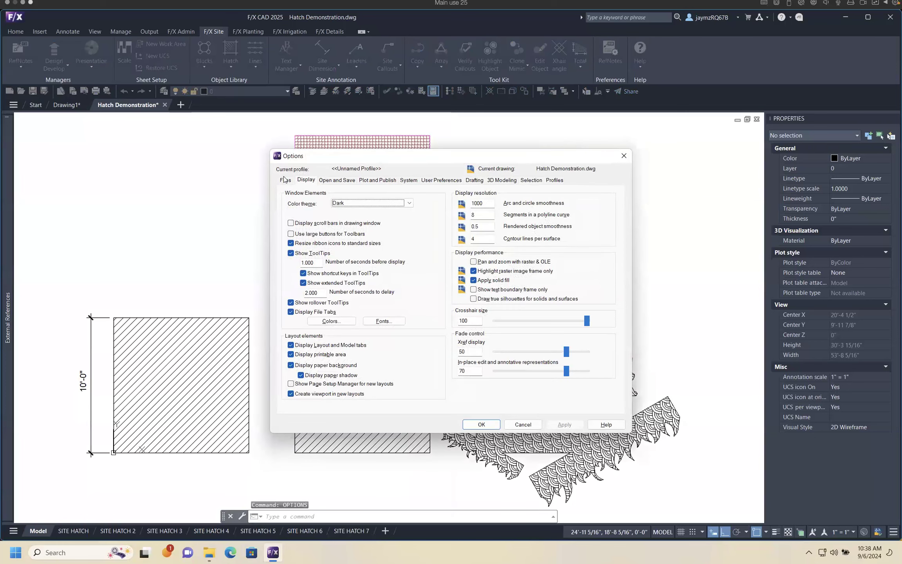
left_click(285, 181)
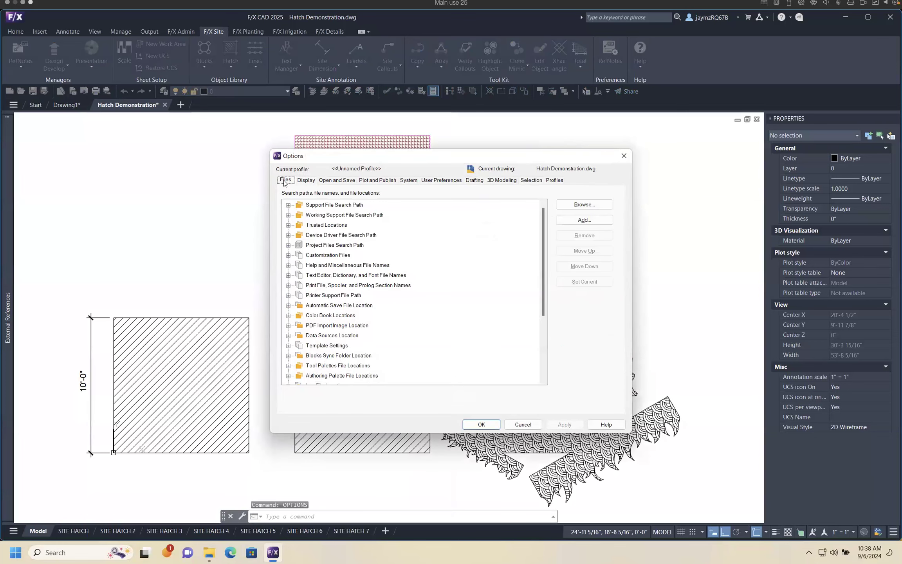
left_click(289, 205)
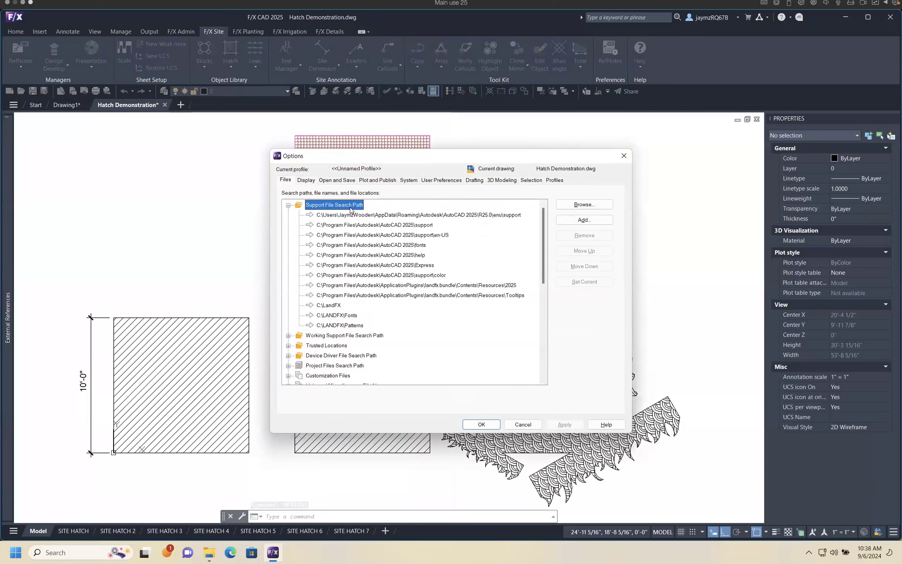
left_click(363, 325)
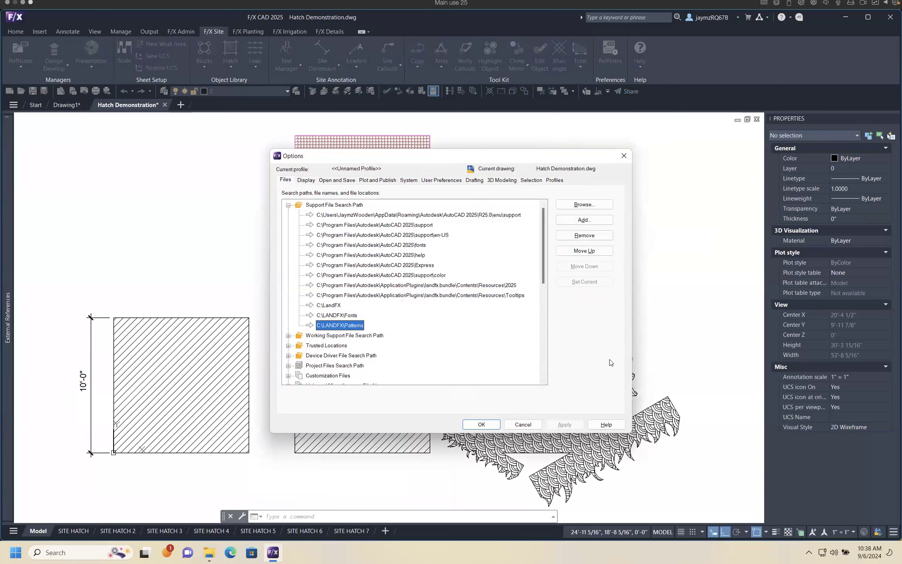
left_click(516, 426)
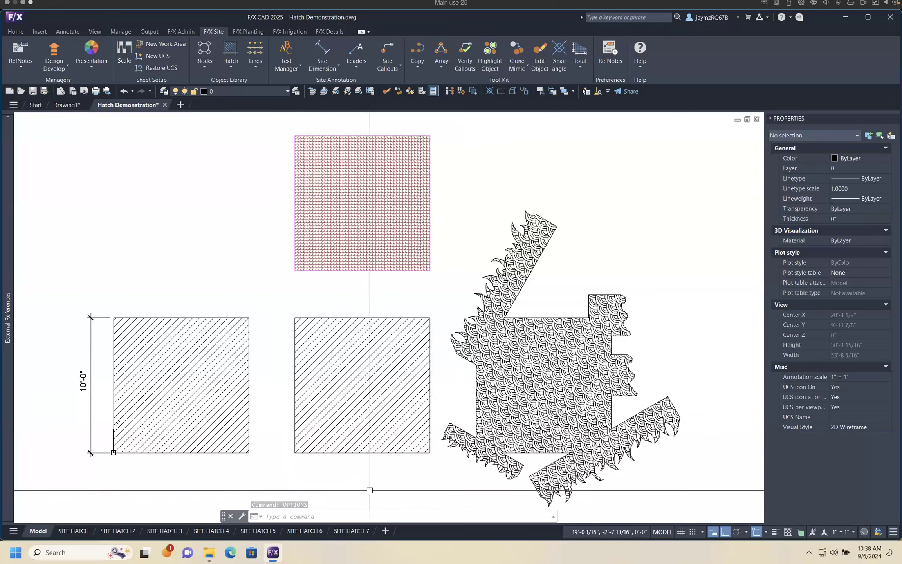
Open the SITE HATCH 7 layout and create a copy of it at the end of the layouts
left_click(355, 531)
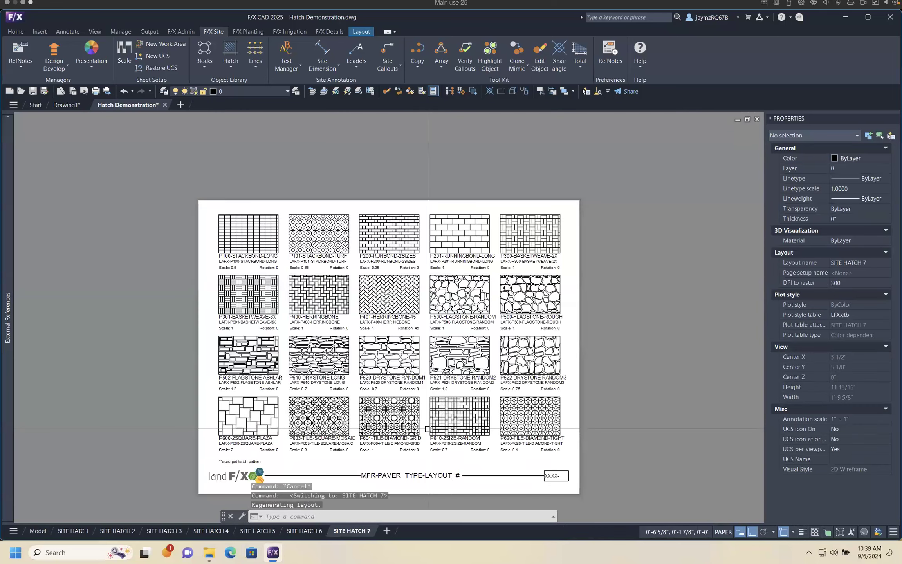
middle_click_drag(427, 421, 465, 377)
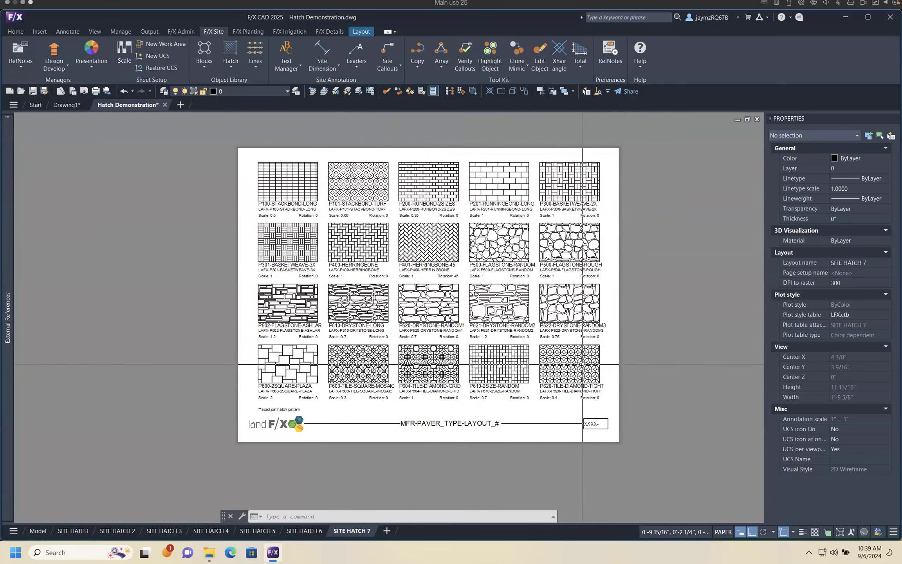
right_click(340, 529)
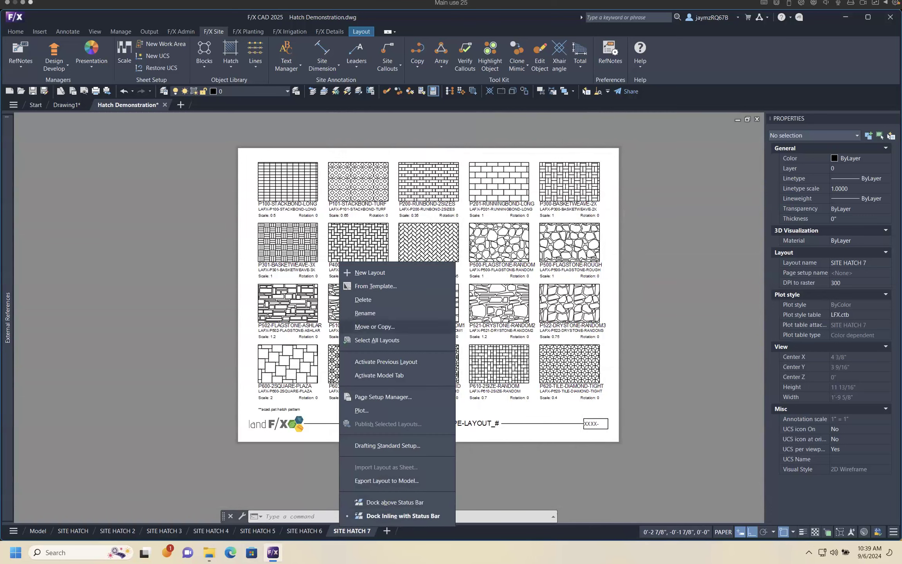
left_click(375, 327)
left_click(288, 271)
scroll(321, 235, "down", 1)
left_click(296, 246)
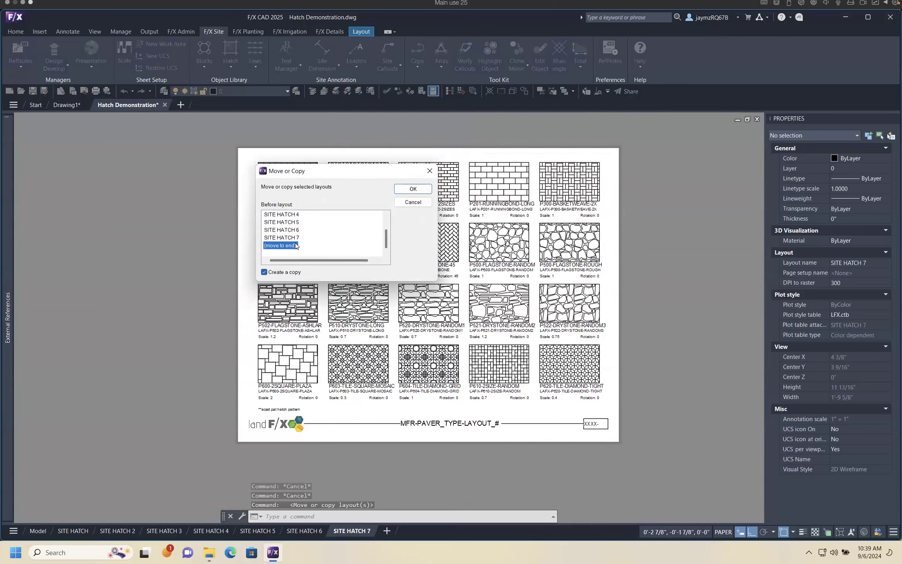
left_click(414, 189)
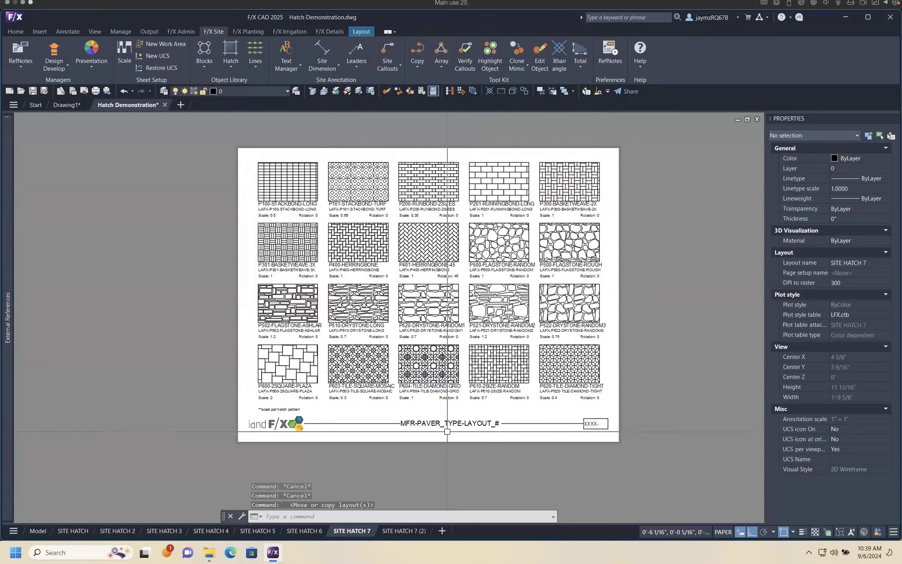
Rename the copied layout as SITE HATCH 8
left_click(399, 531)
right_click(397, 532)
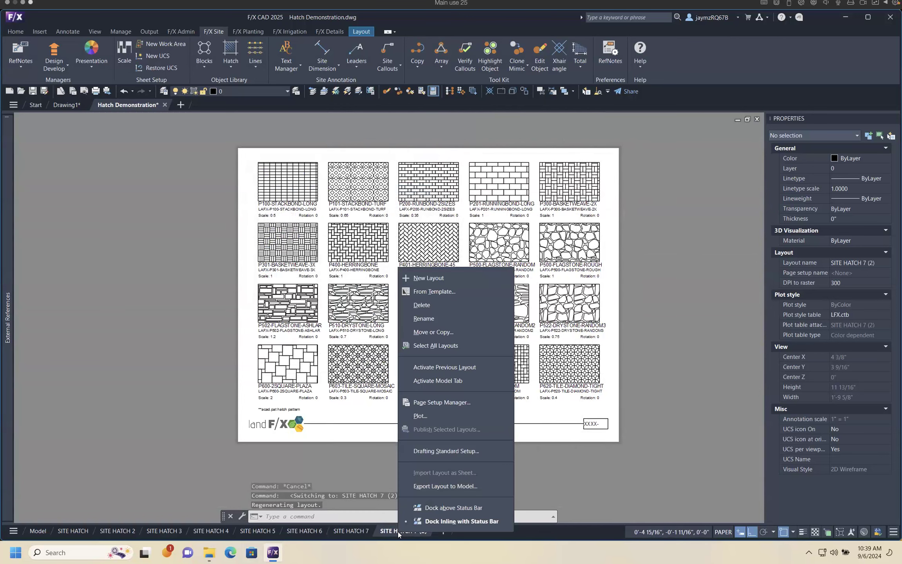
left_click(453, 318)
key("End")
key("BackSpace")
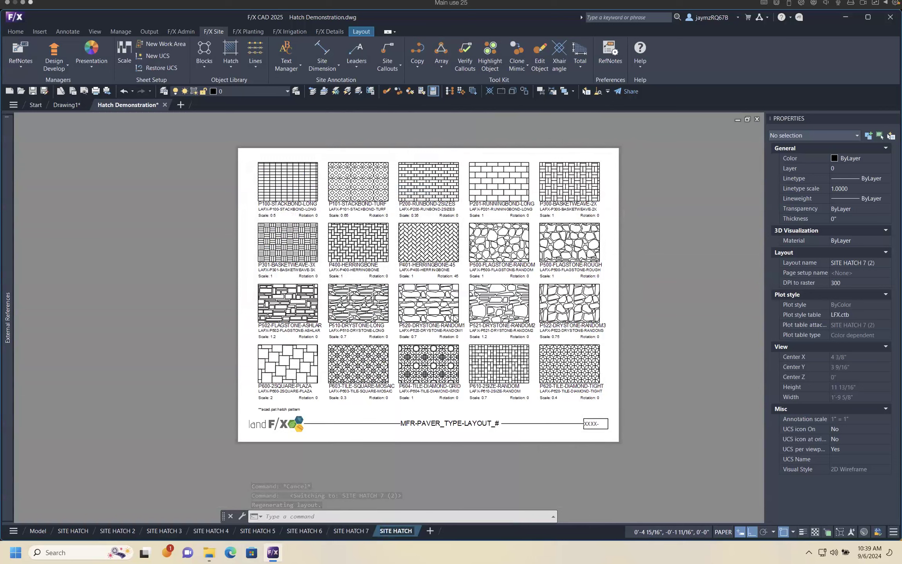
type("8")
key("Return")
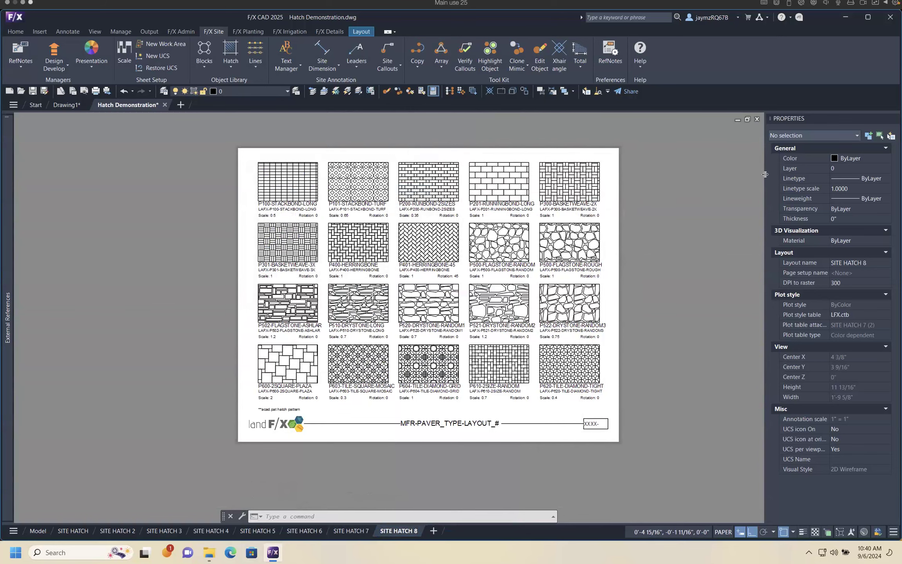
Widen the Properties palette and inspect a line in the P100-STACKBOND-LONG sample and the boundary of the P301-BASKETWEAVE-3X sample
left_click_drag(713, 172, 709, 170)
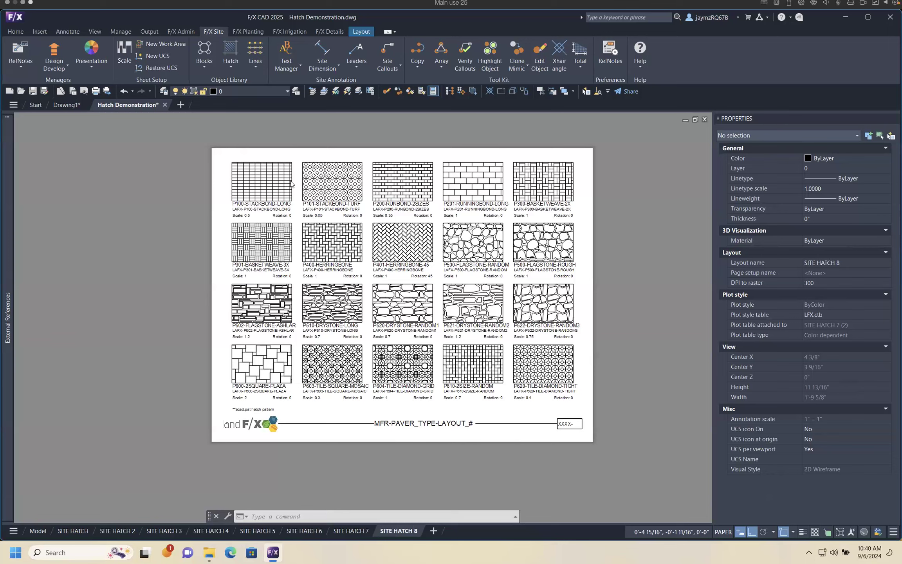
left_click(267, 175)
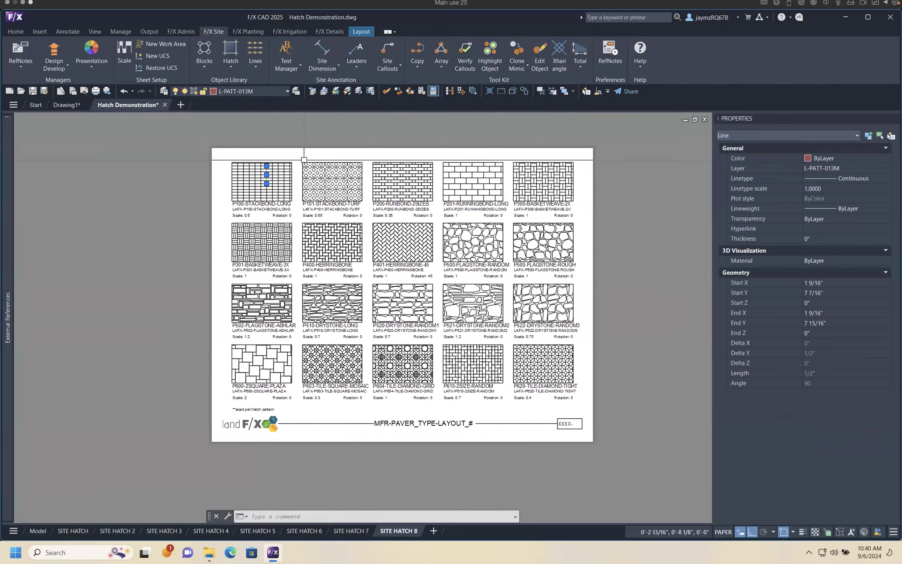
key("Escape")
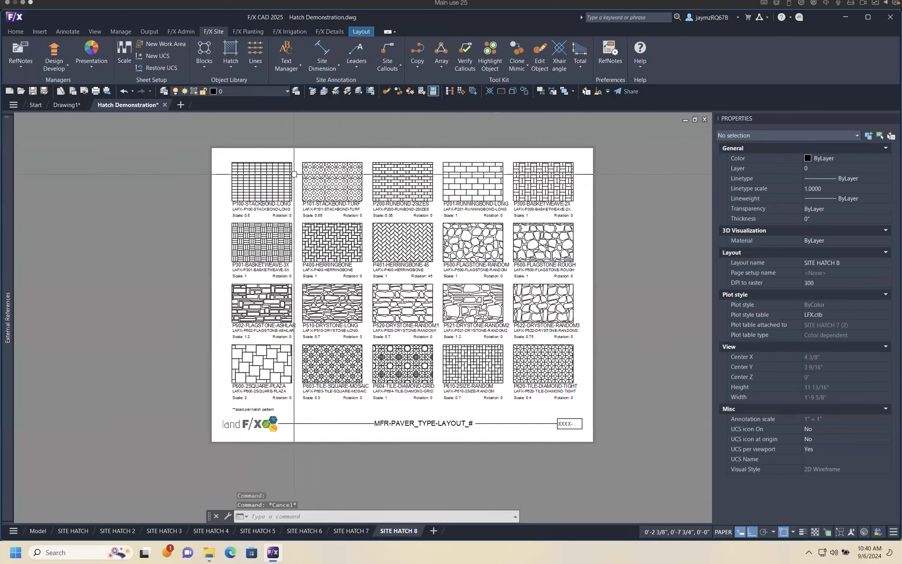
left_click(292, 229)
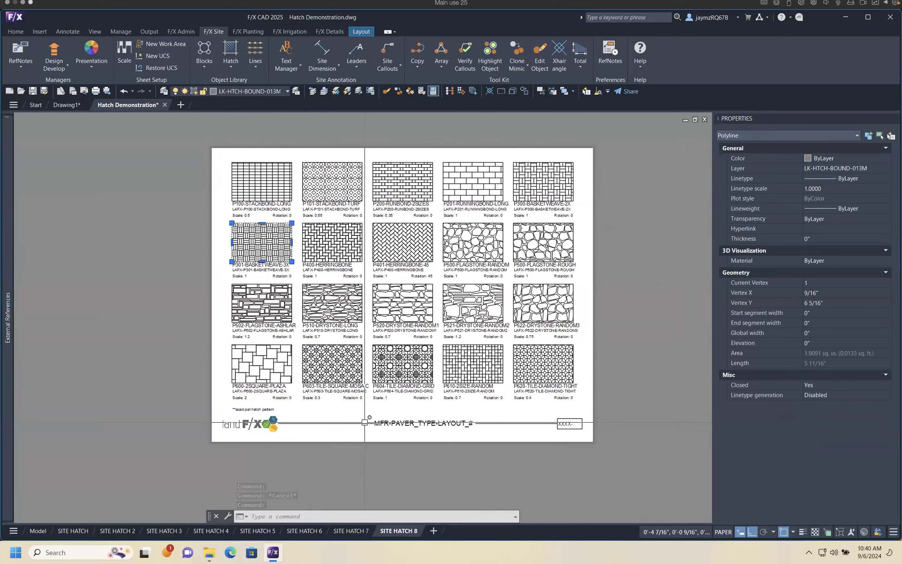
key("Escape")
Use Quick Select to select every line object in the SITE HATCH 8 layout and delete them, emptying the sample boxes
type("QQ")
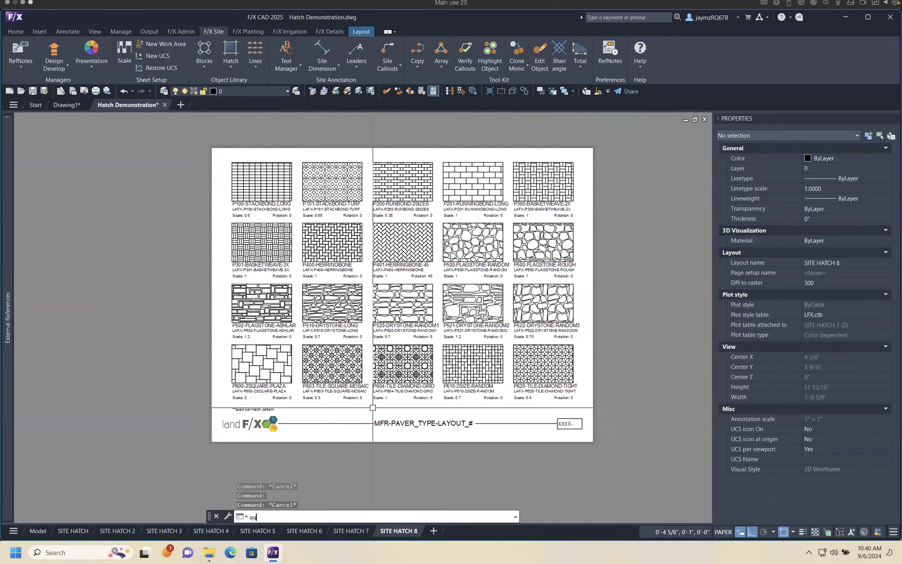
key("Return")
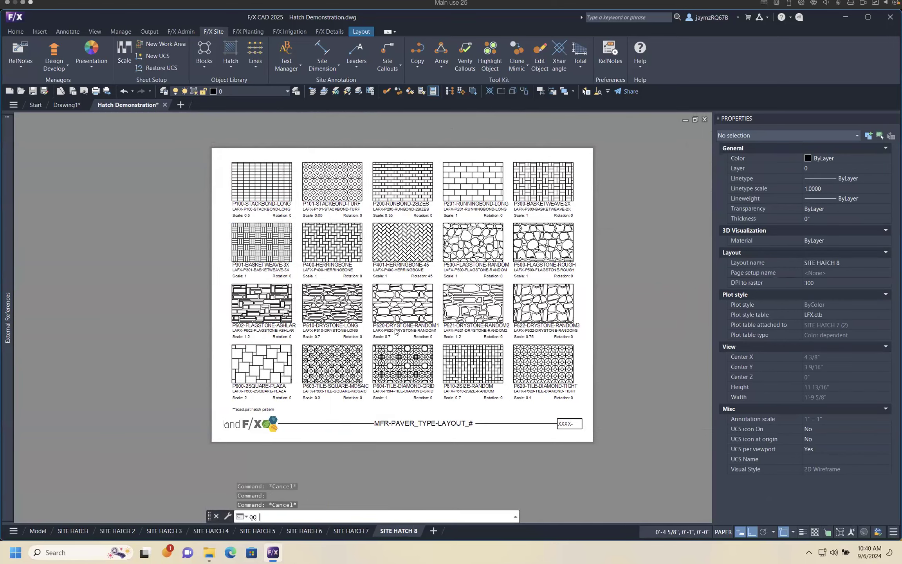
left_click(455, 189)
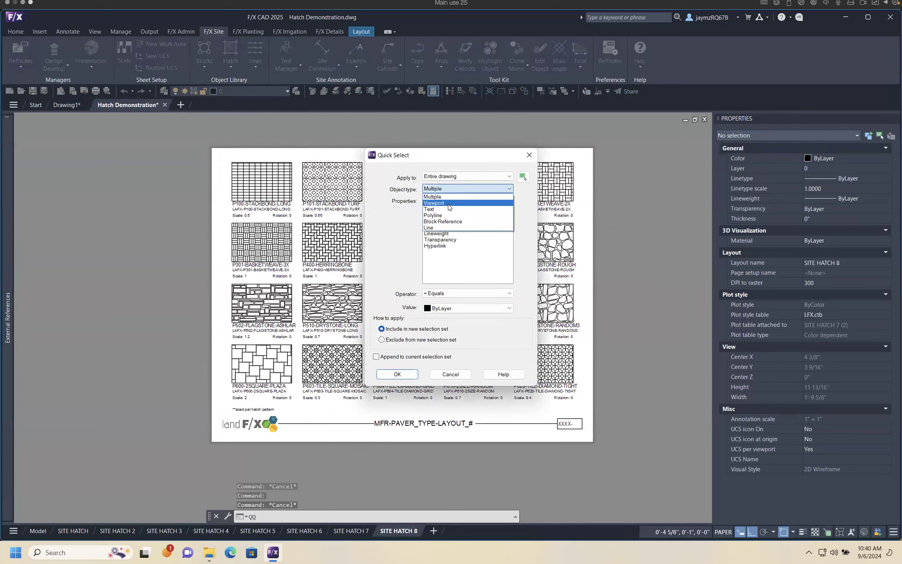
left_click(448, 228)
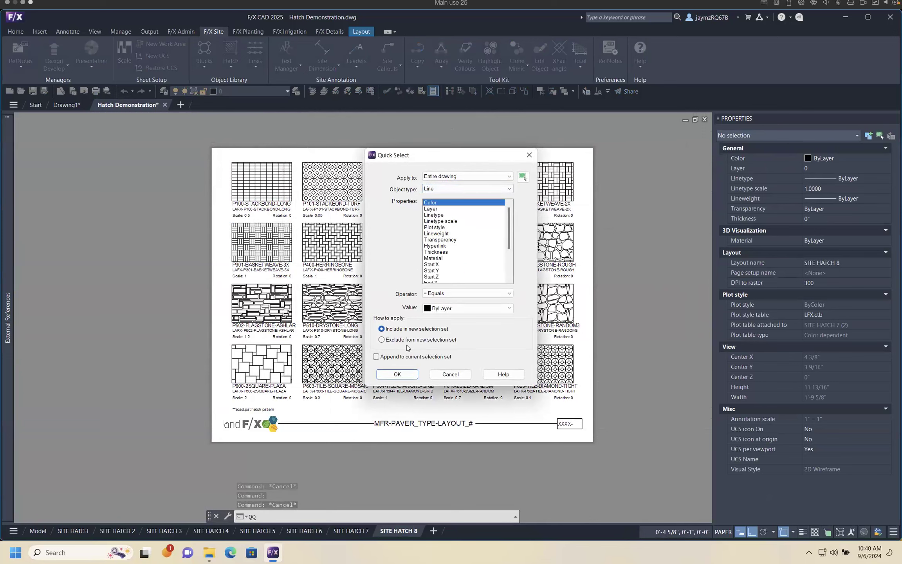
left_click(400, 373)
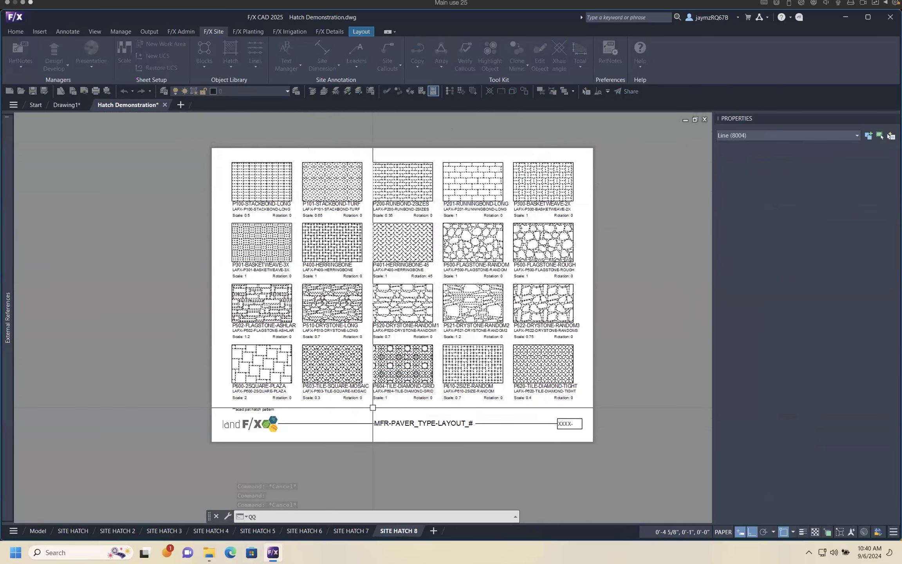
key("Delete")
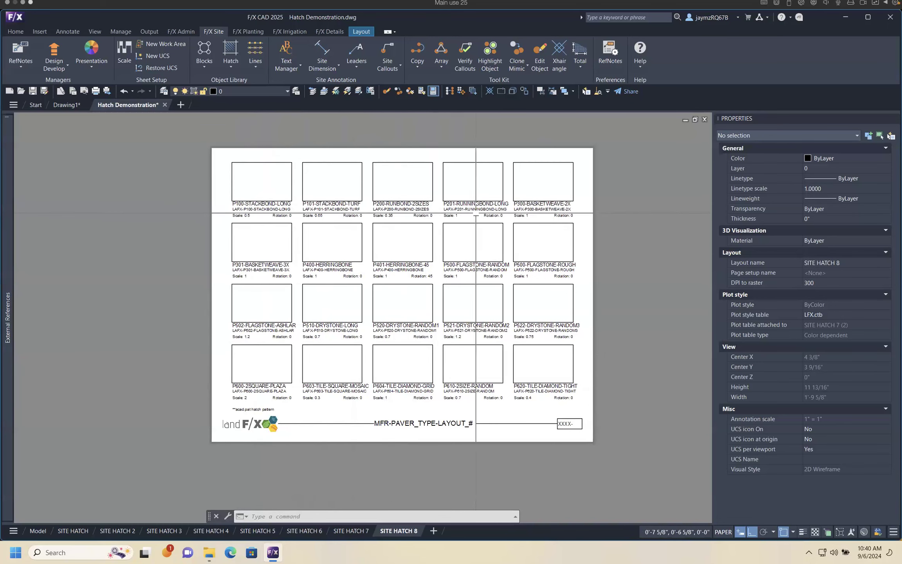
left_click(251, 204)
left_click(361, 206)
left_click(402, 203)
left_click(490, 203)
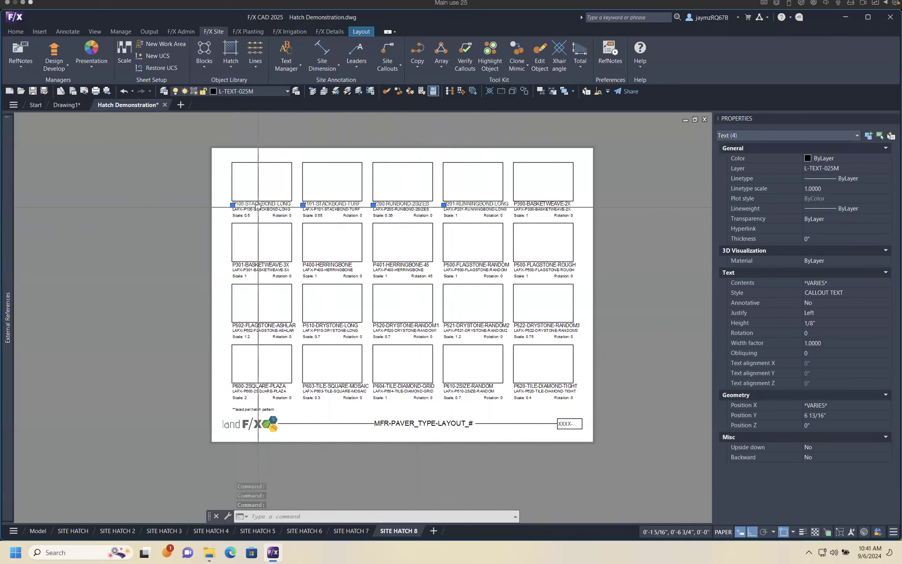
key("Escape")
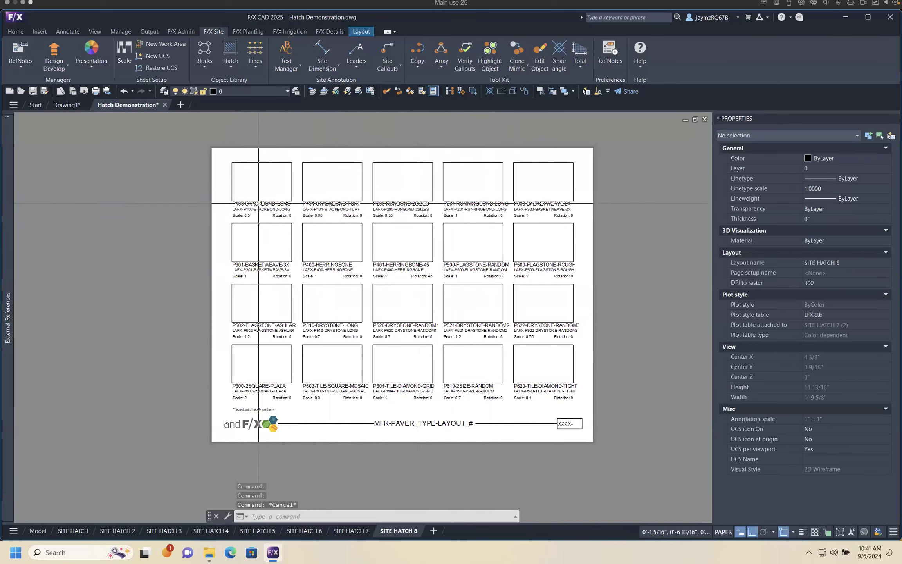
Hatch the first sample box in the top row with the ANGLE pattern, picking the box outline as its boundary
scroll(261, 178, "up", 2)
scroll(383, 196, "up", 2)
middle_click_drag(392, 203, 513, 258)
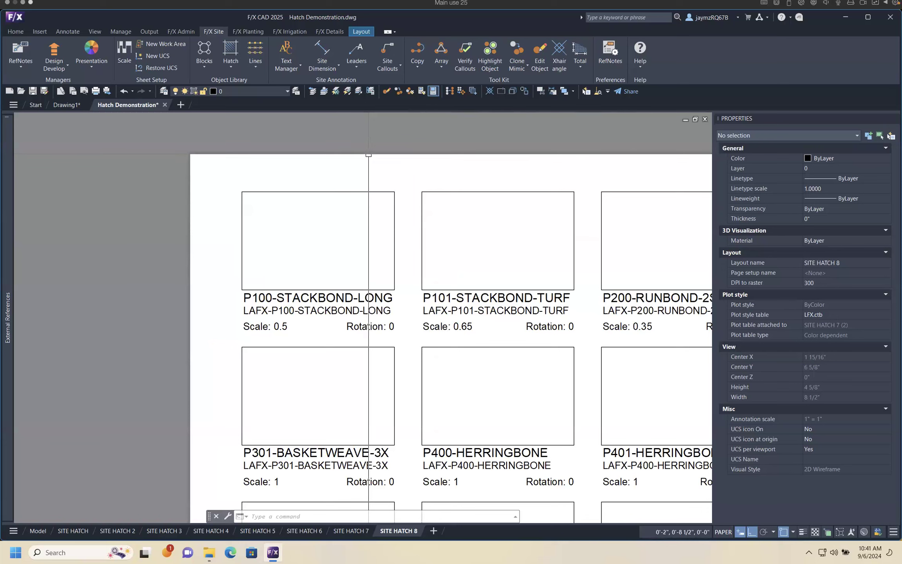
type("hatch")
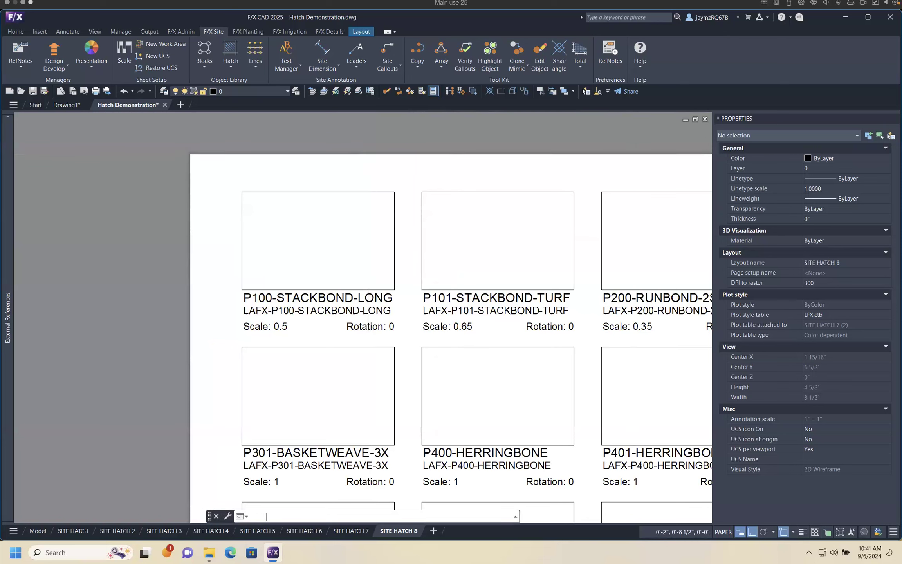
key("Return")
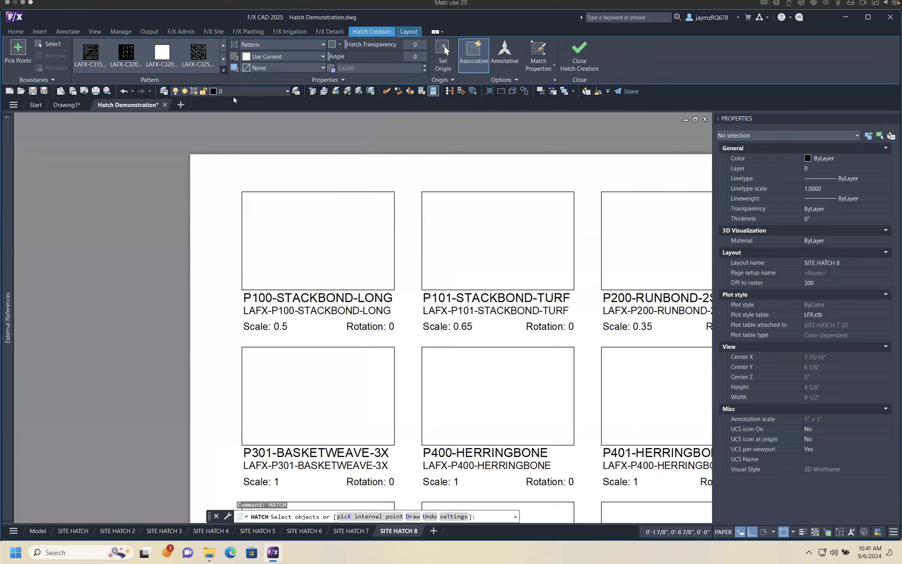
left_click(224, 71)
left_click_drag(223, 140, 225, 44)
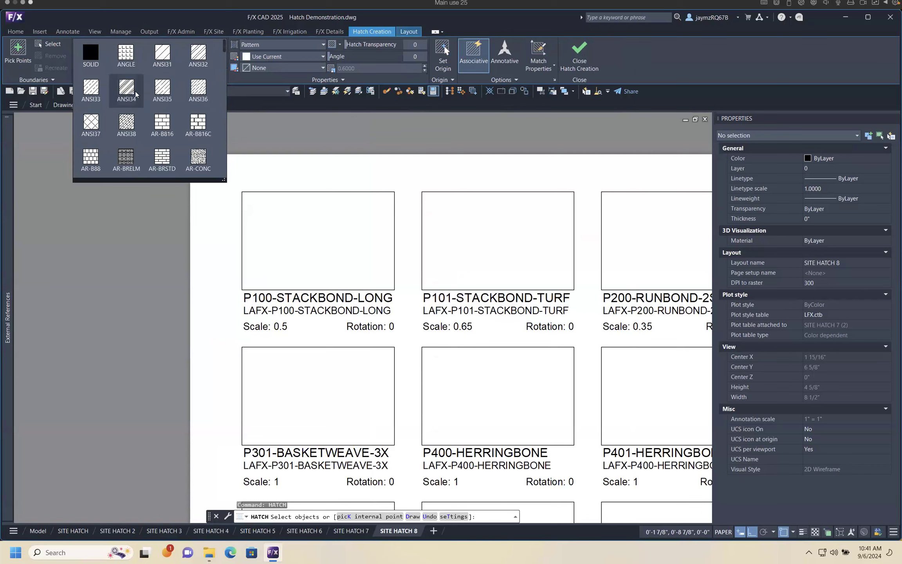
left_click(123, 55)
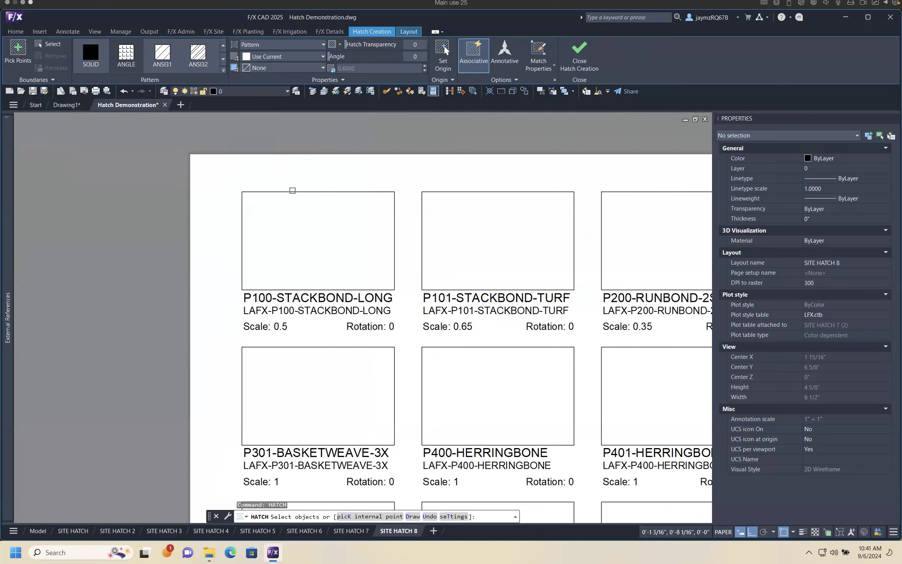
left_click(293, 191)
key("Return")
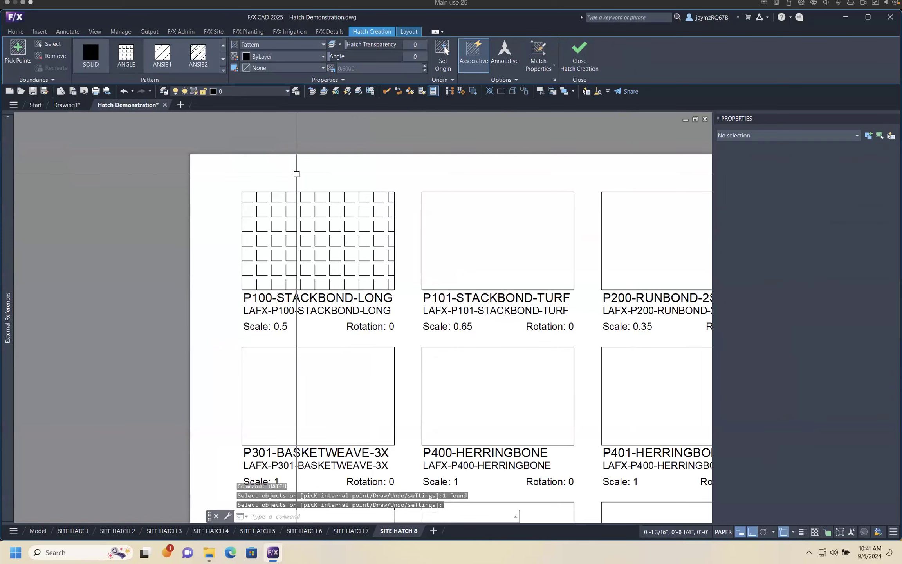
Set the scale of the hatch in the first sample box to 0.8 and its angle to 45
left_click(302, 240)
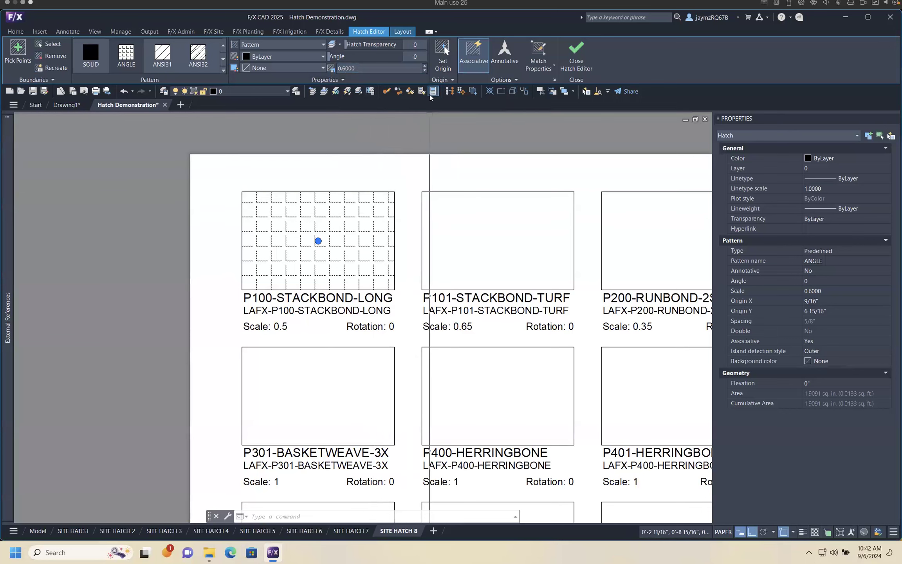
left_click(424, 67)
left_click(425, 66)
left_click(424, 67)
left_click(425, 66)
left_click(391, 69)
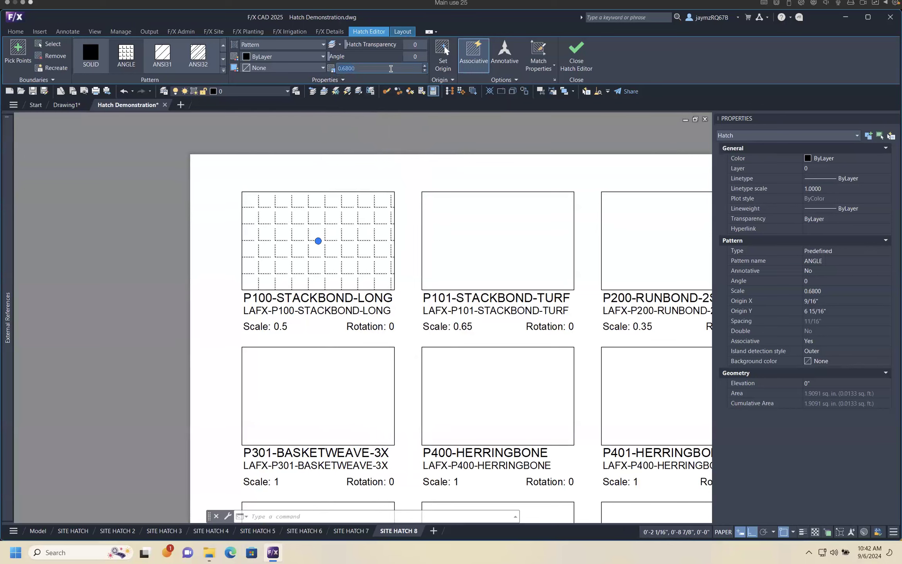
key("Return")
left_click_drag(332, 56, 415, 57)
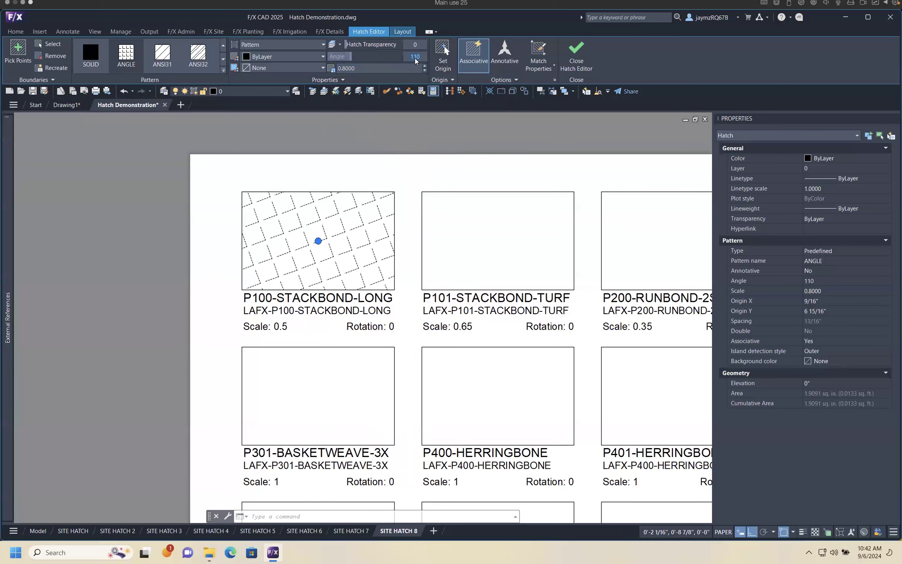
type("45")
key("Return")
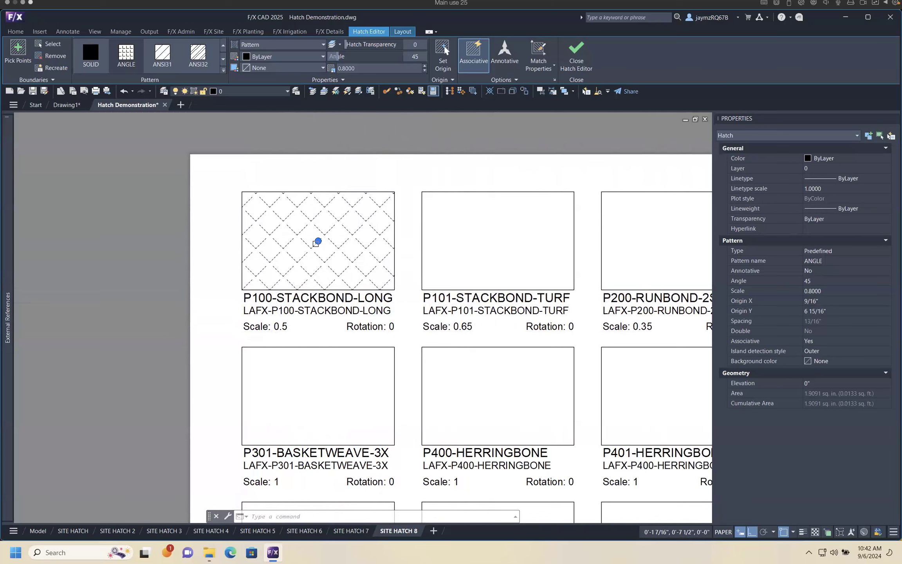
Replace the LAFX-P100-STACKBOND-LONG pattern label under the hatched box with "Angle"
mouse_move(319, 240)
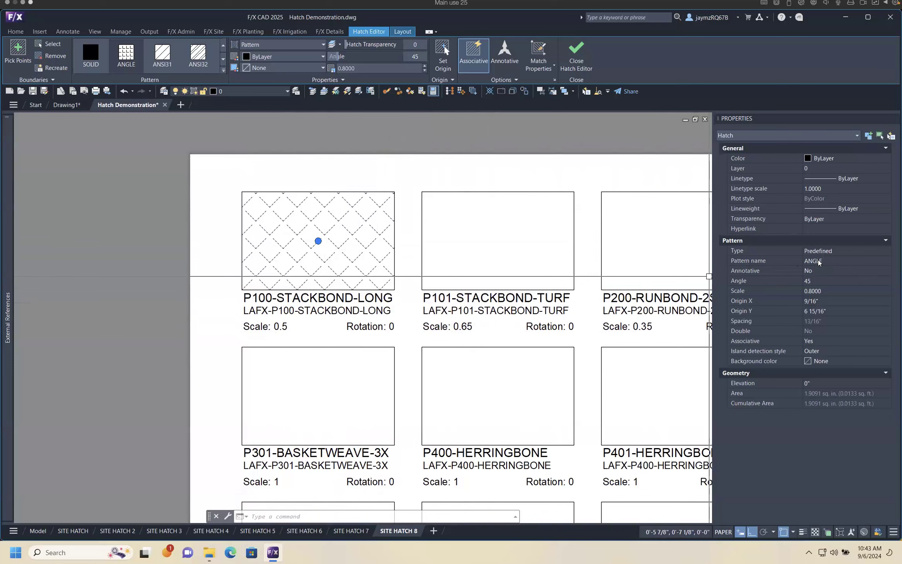
left_click(314, 311)
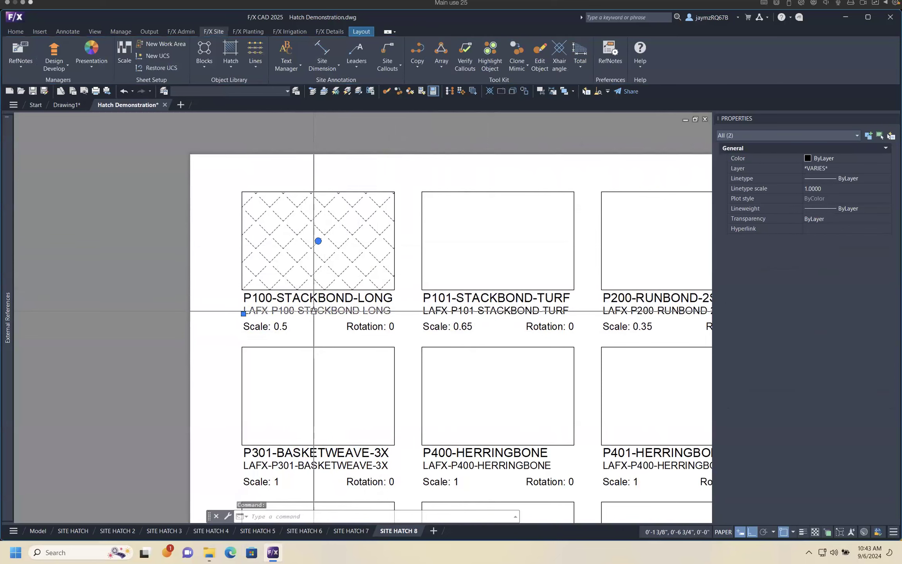
key("ctrl+shift+p")
key("Escape")
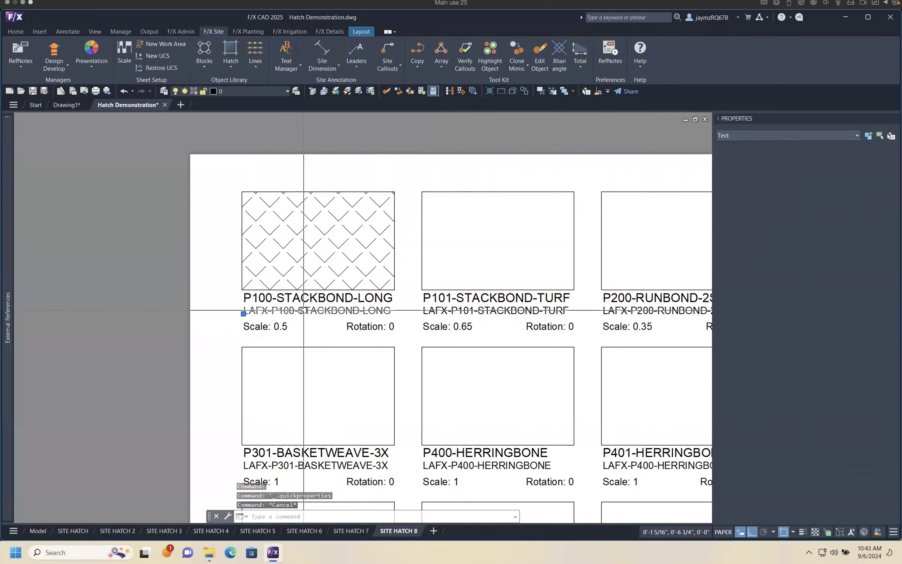
double_click(305, 312)
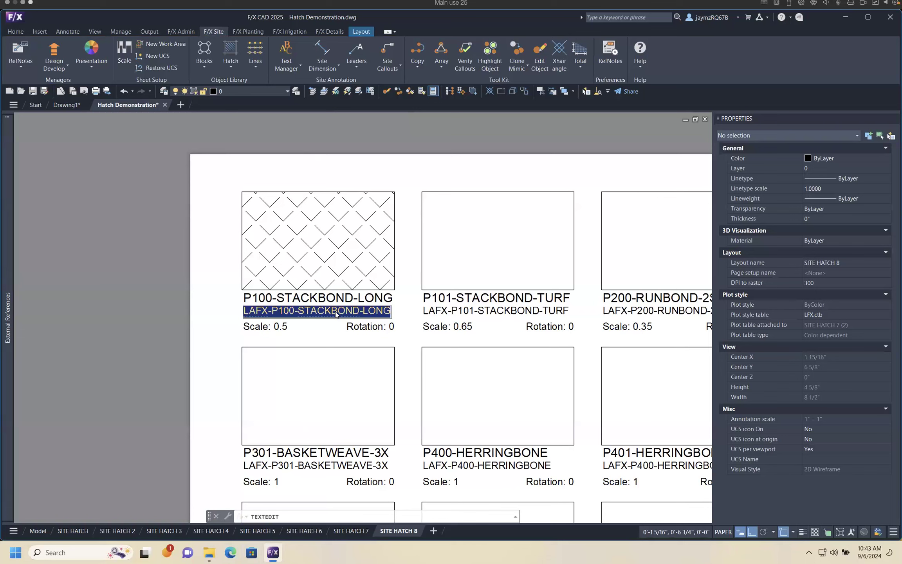
type("Angle")
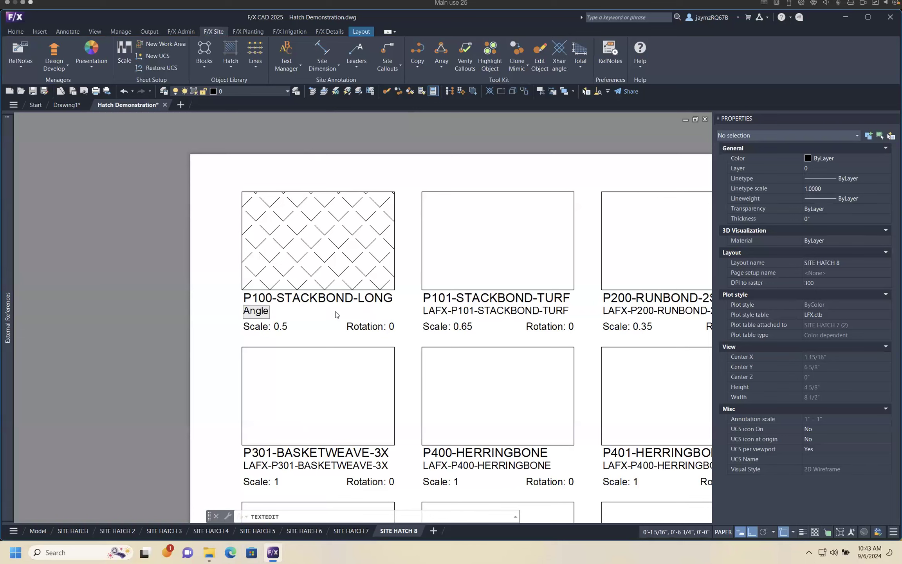
left_click(335, 312)
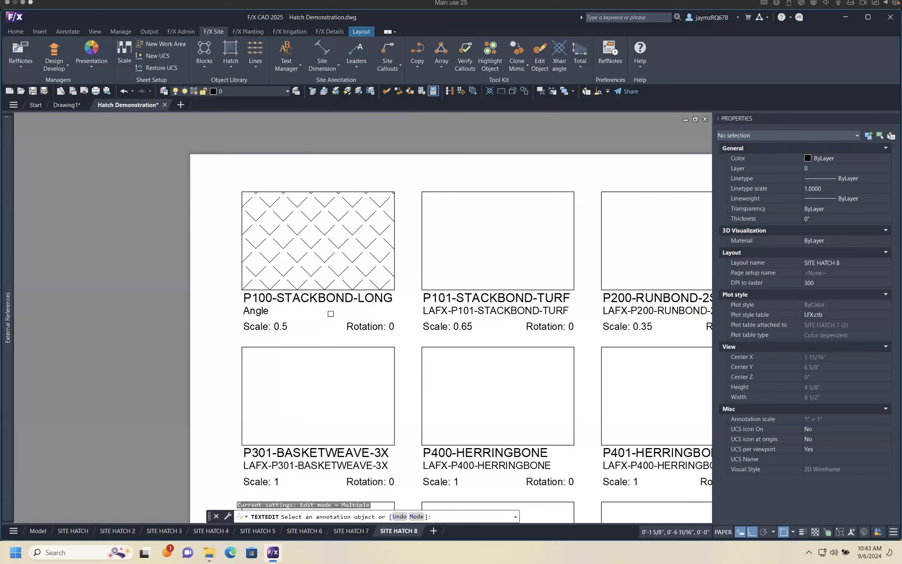
key("Escape")
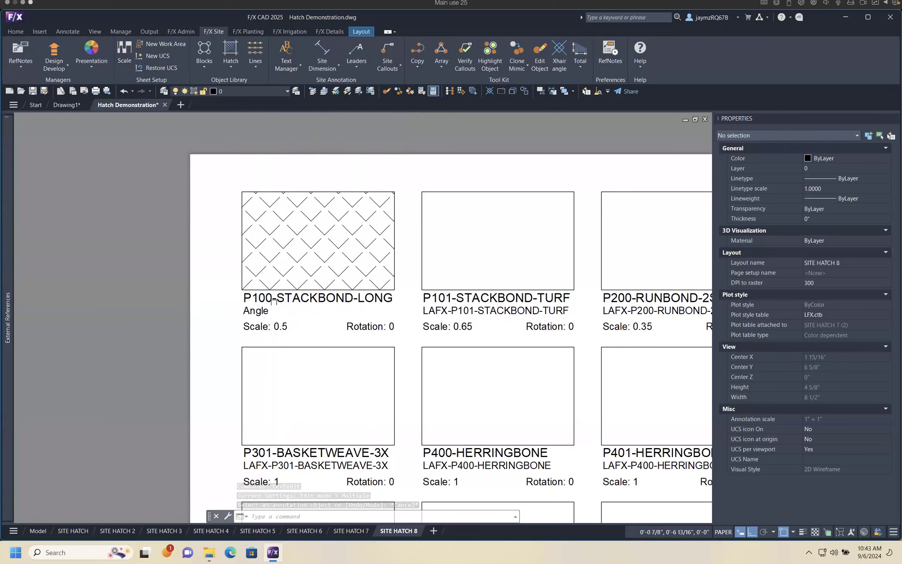
Change the P100-STACKBOND-LONG title under the hatched box to "Open Brick 45"
double_click(312, 302)
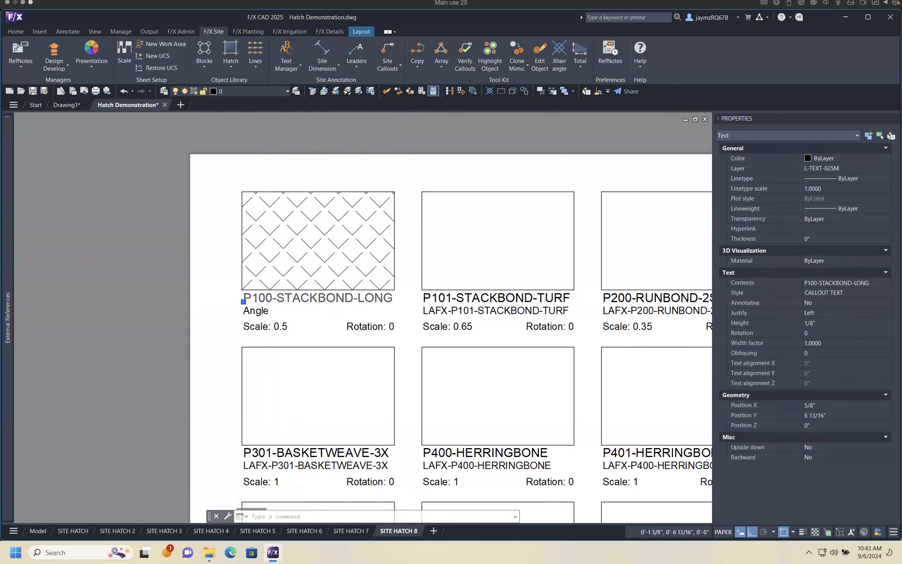
type("Open Brick 45")
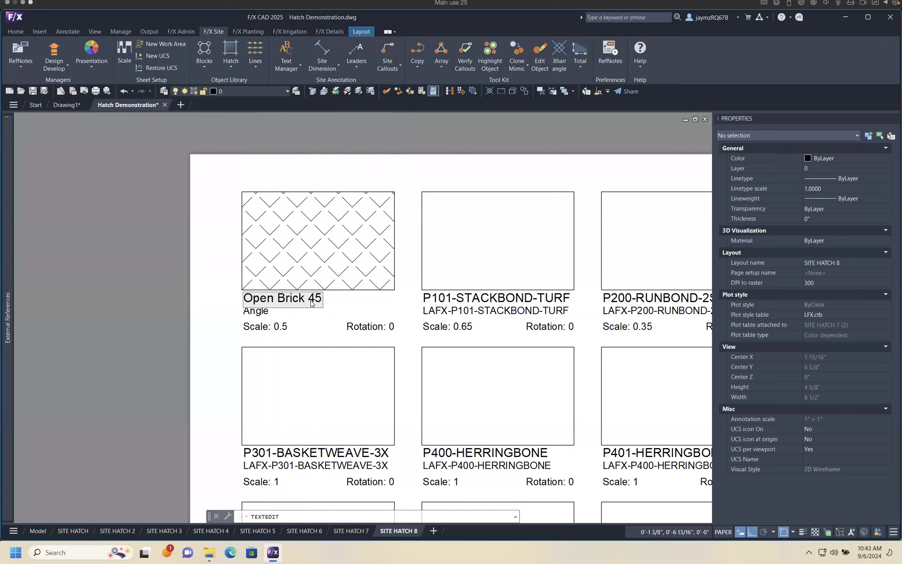
key("Return")
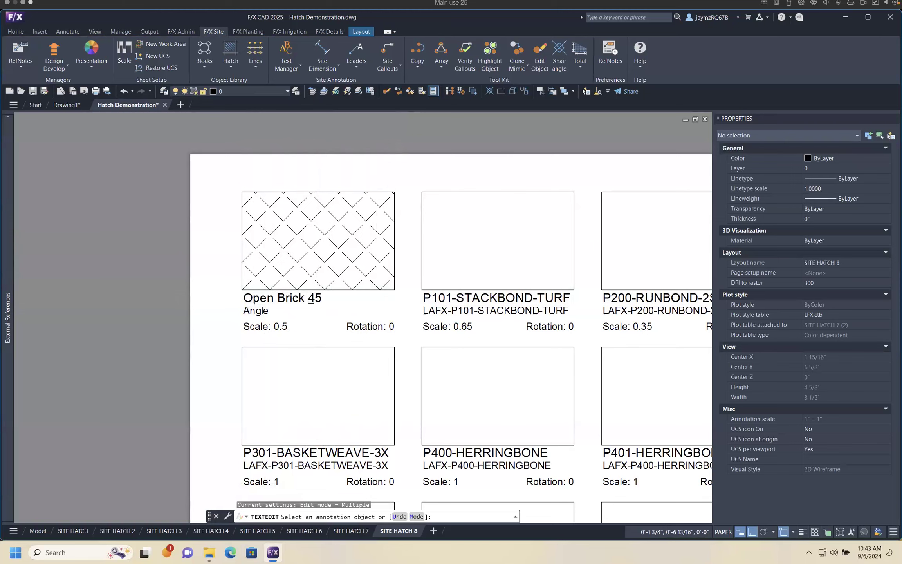
key("Escape")
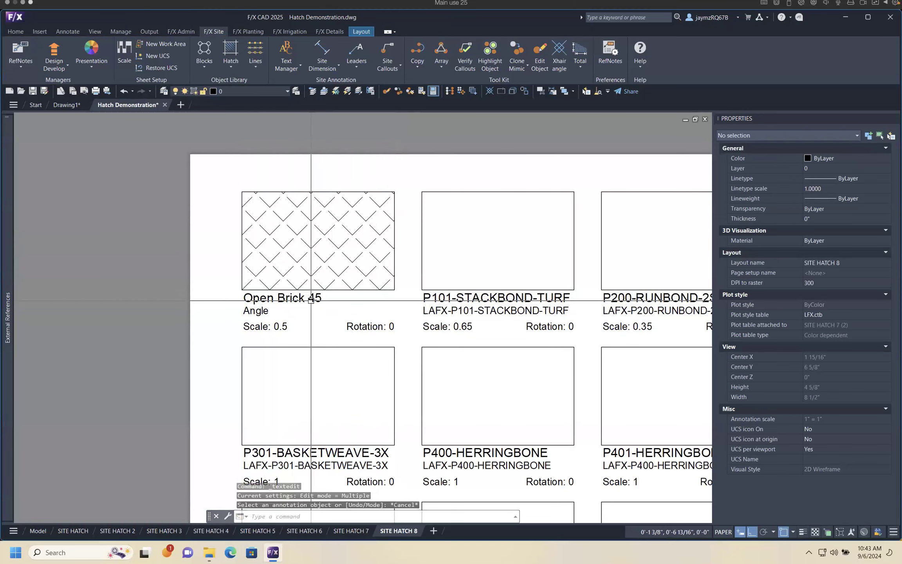
Change the scale label under the Open Brick 45 sample to "Scale: 0.8", checking the value against the hatch's properties
middle_click_drag(465, 300, 400, 295)
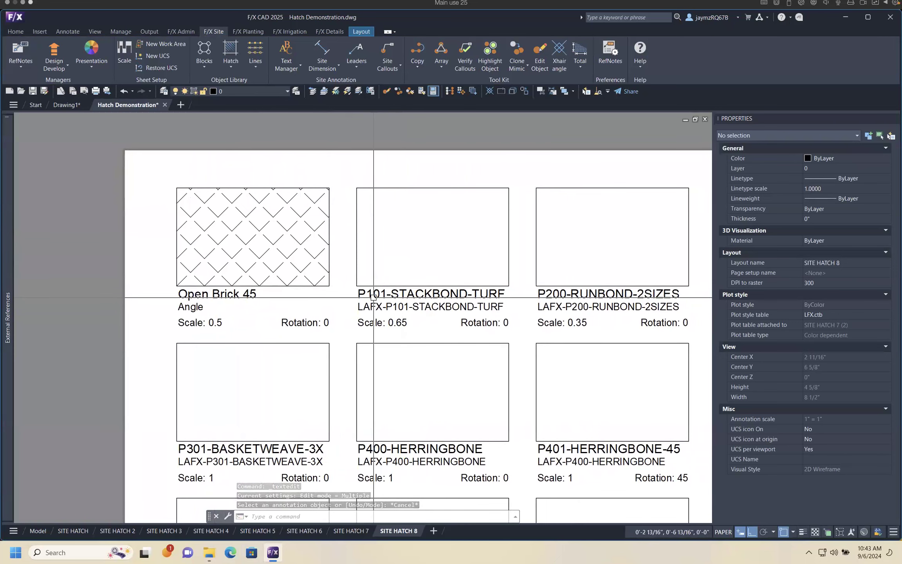
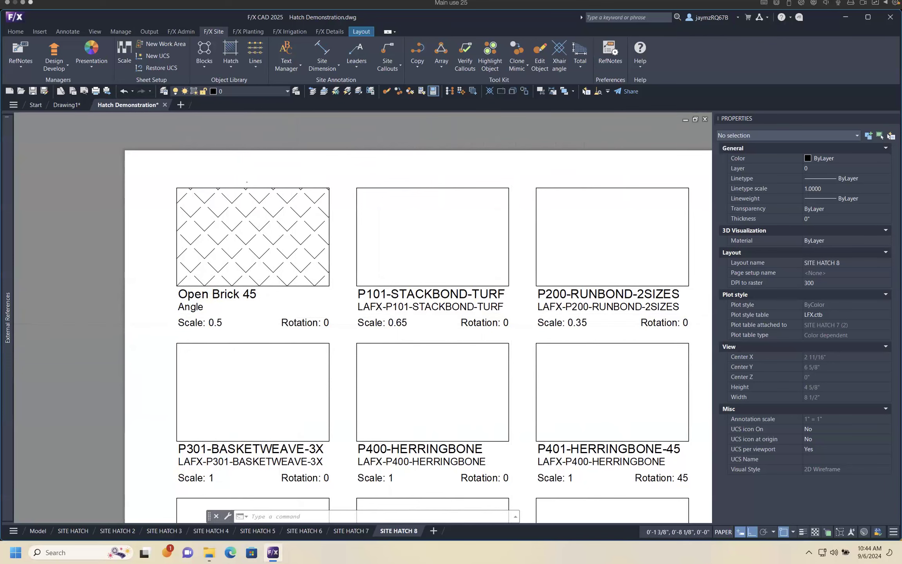
left_click(270, 238)
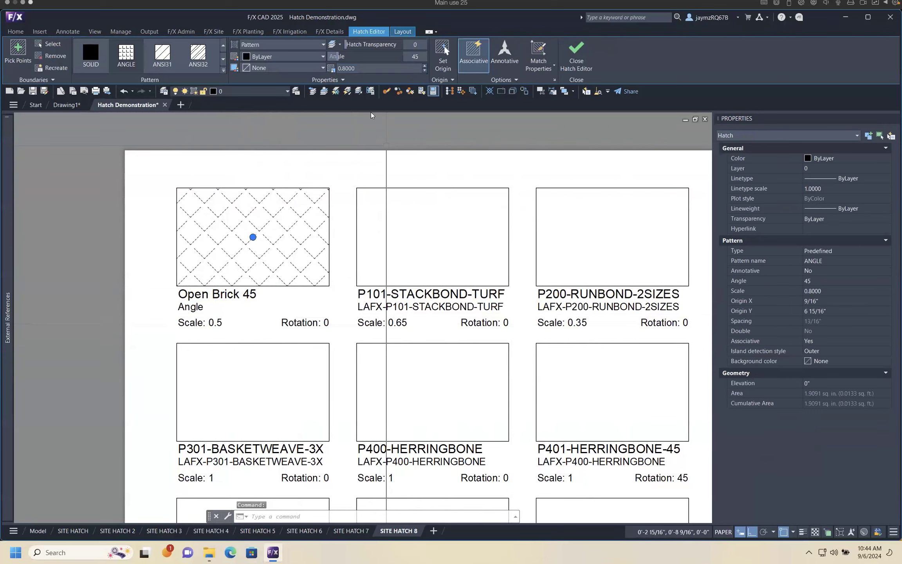
key("Escape")
double_click(220, 323)
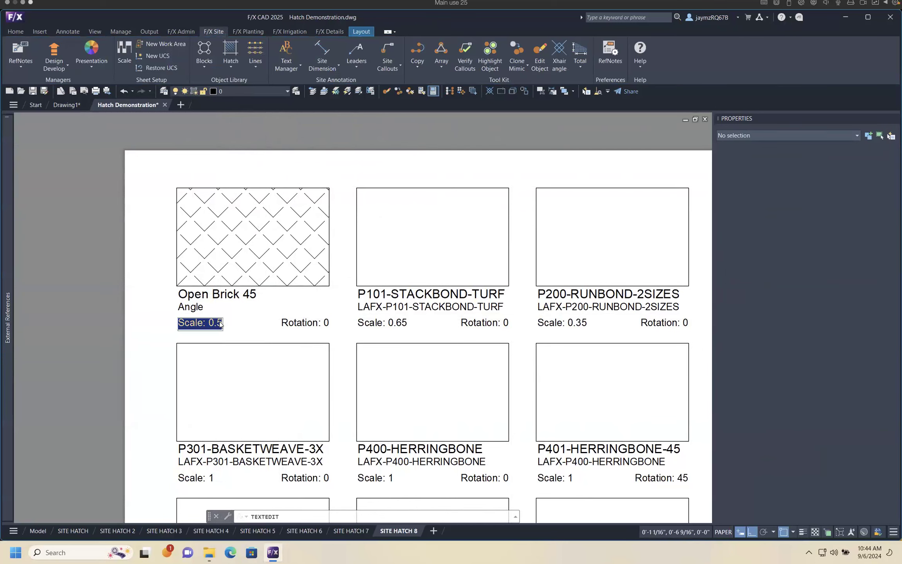
left_click(220, 322)
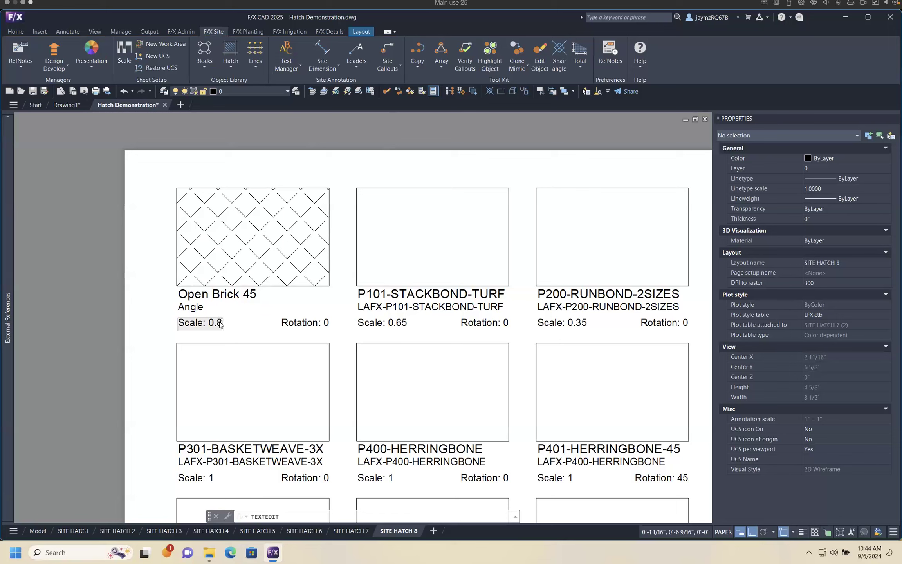
left_click(255, 327)
Change the rotation label under the Open Brick 45 sample to "Rotation: 45" and end text editing
left_click(326, 322)
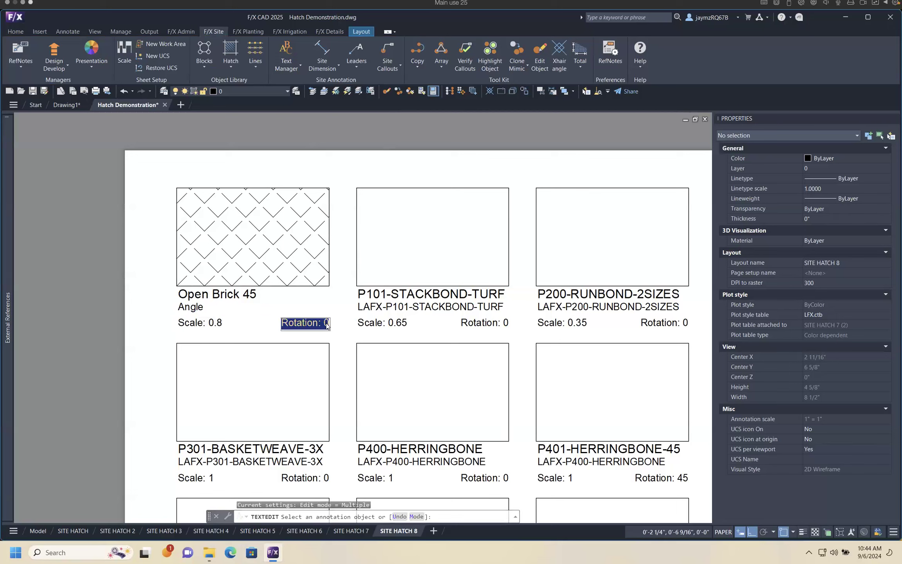
left_click(327, 325)
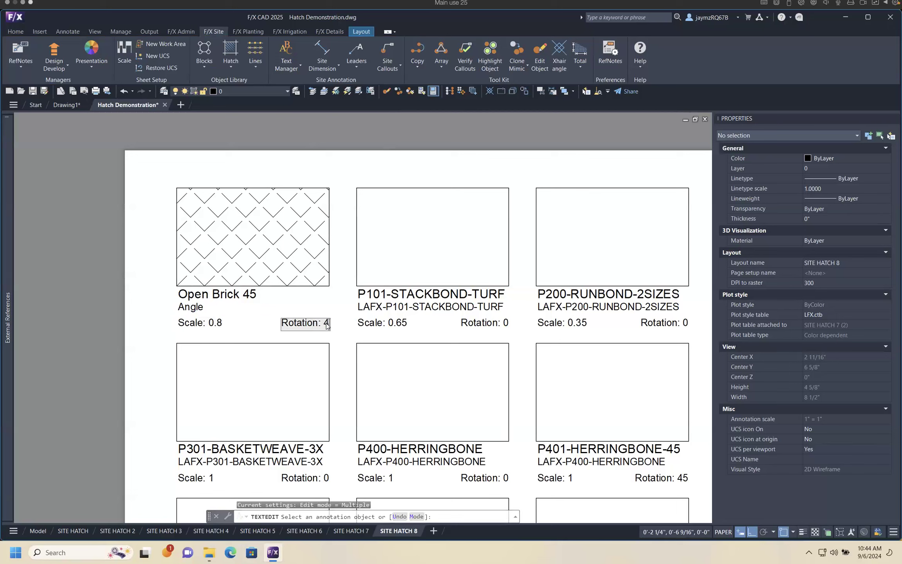
key("Return")
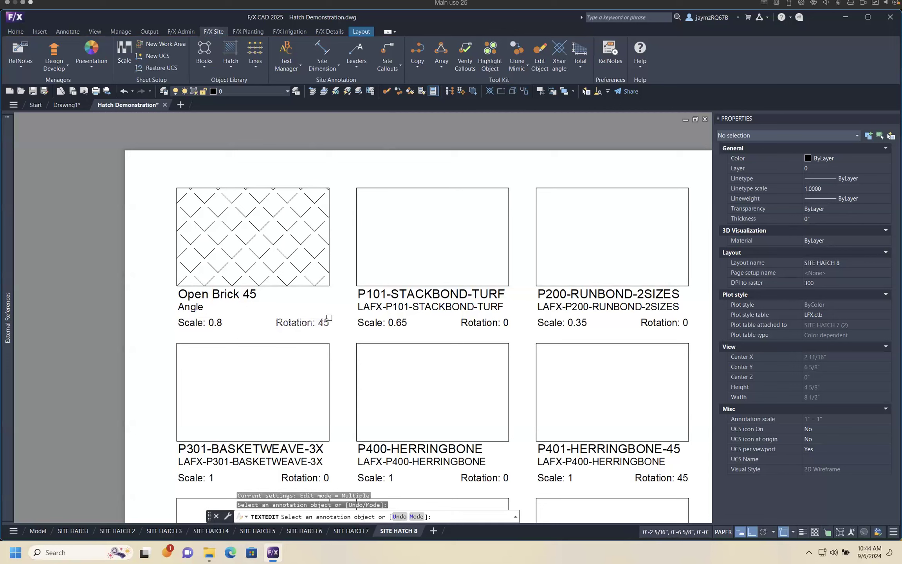
key("Escape")
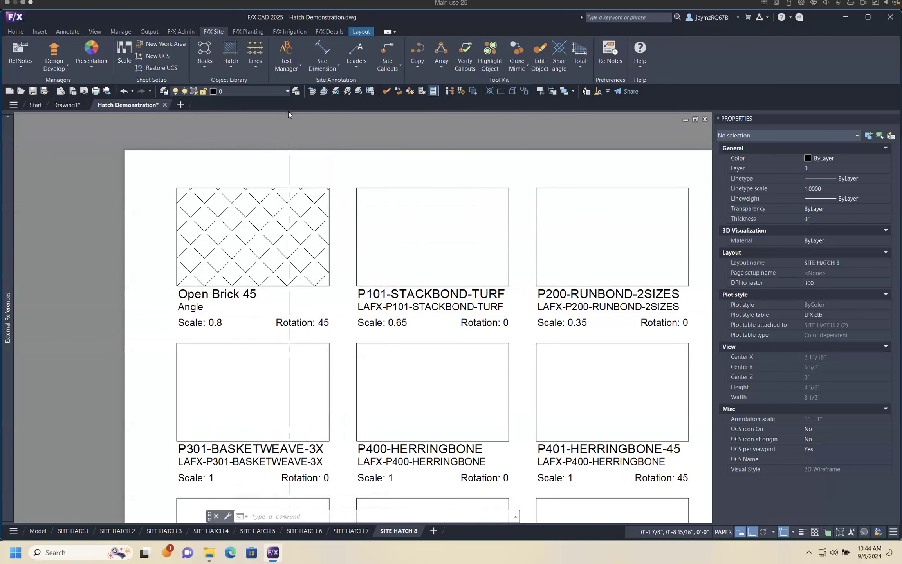
scroll(421, 417, "up", 3)
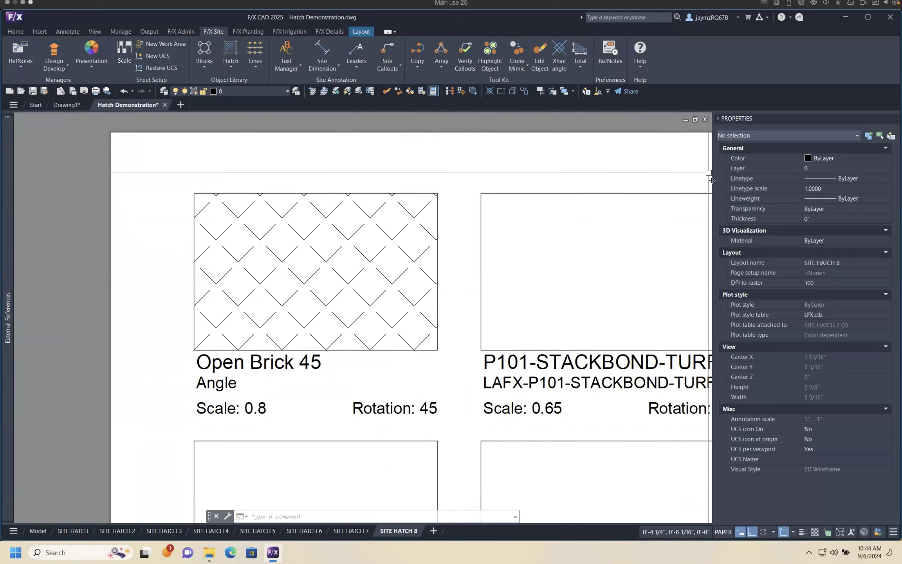
left_click_drag(423, 181, 343, 181)
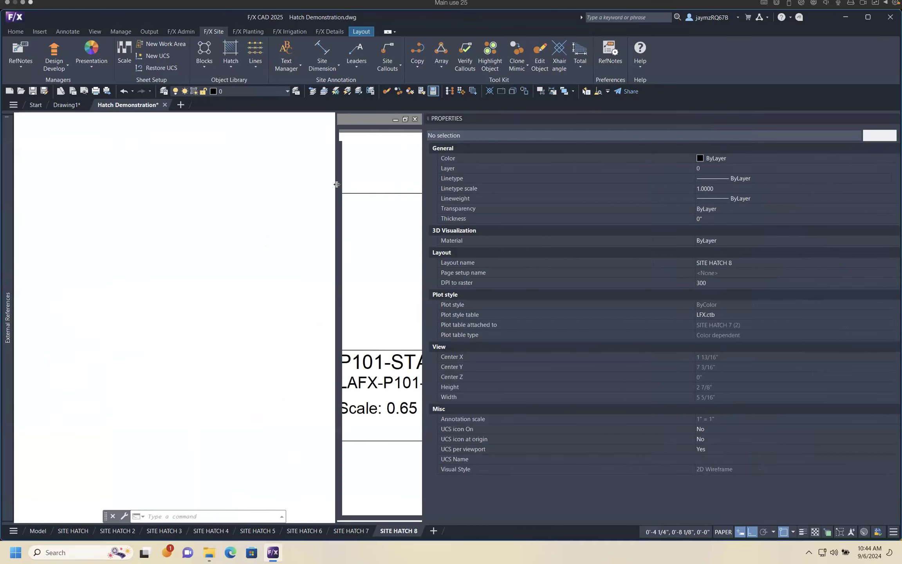
scroll(227, 290, "up", 3)
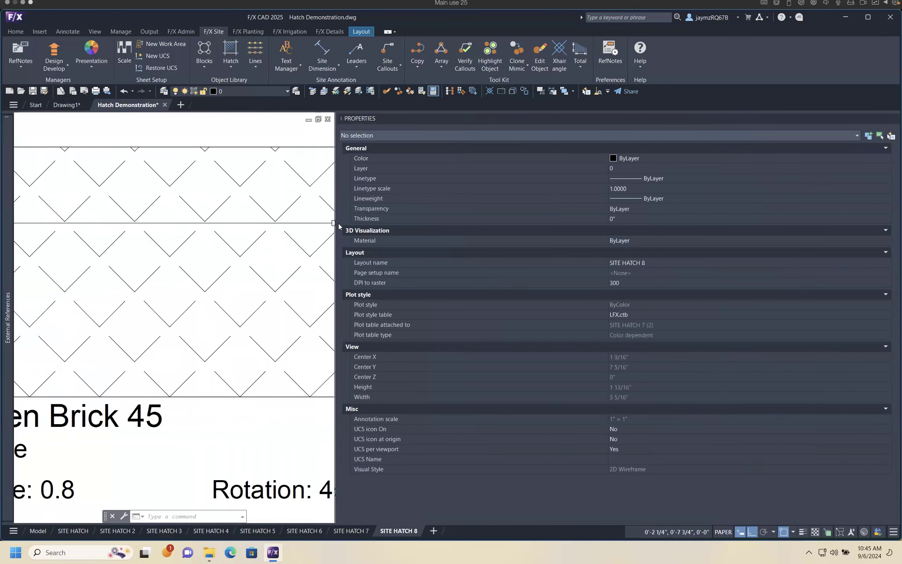
left_click_drag(553, 236, 705, 157)
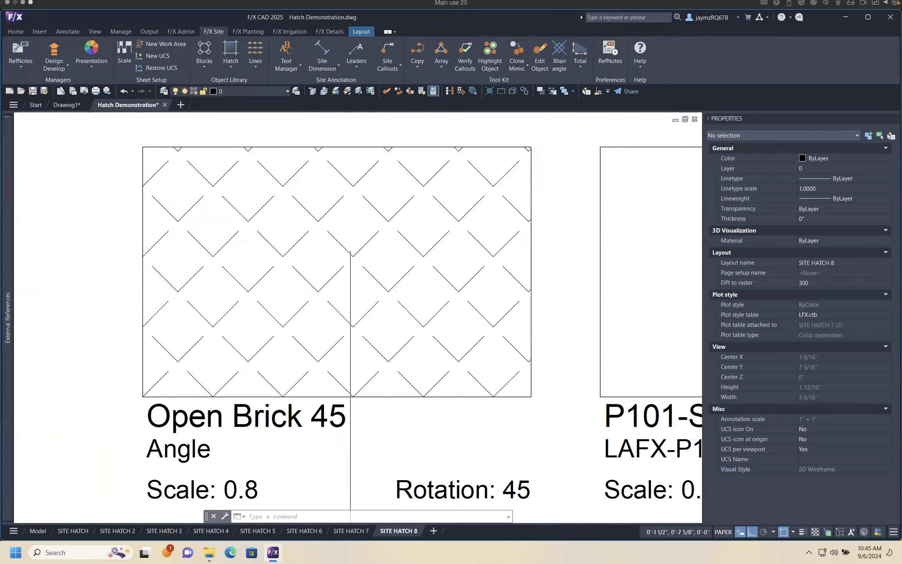
Save the hatch in the first sample box to the hatch library as a SITE hatch with the description "Open Brick 45"
left_click(227, 65)
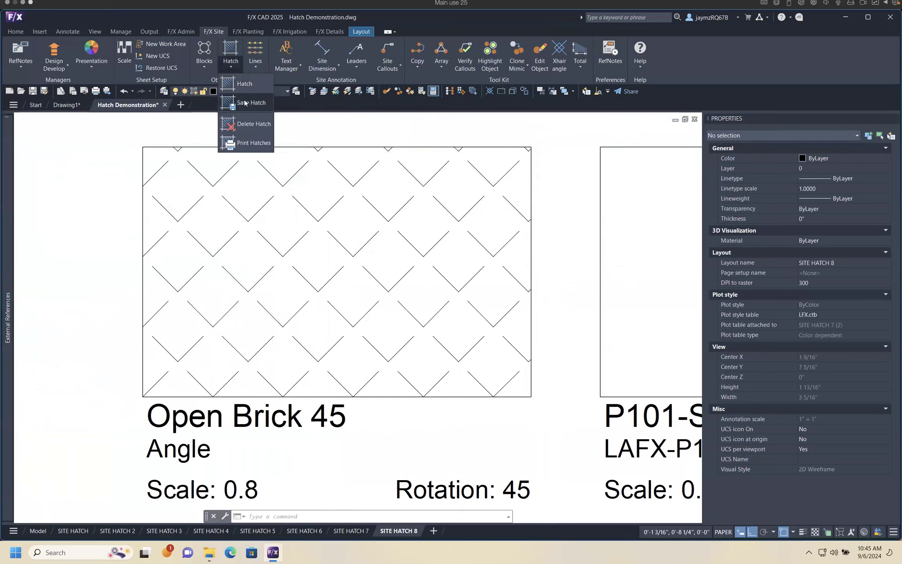
left_click(230, 67)
left_click(230, 67)
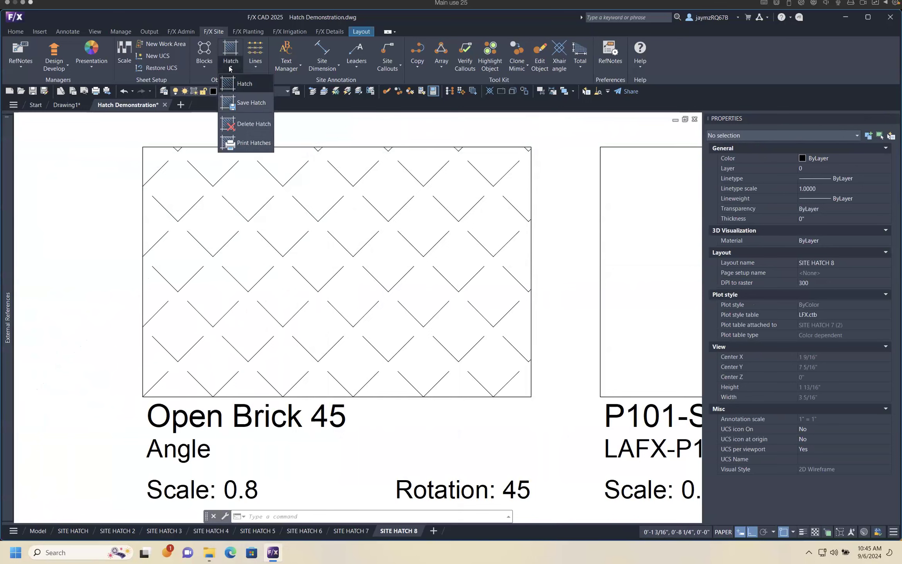
left_click(258, 102)
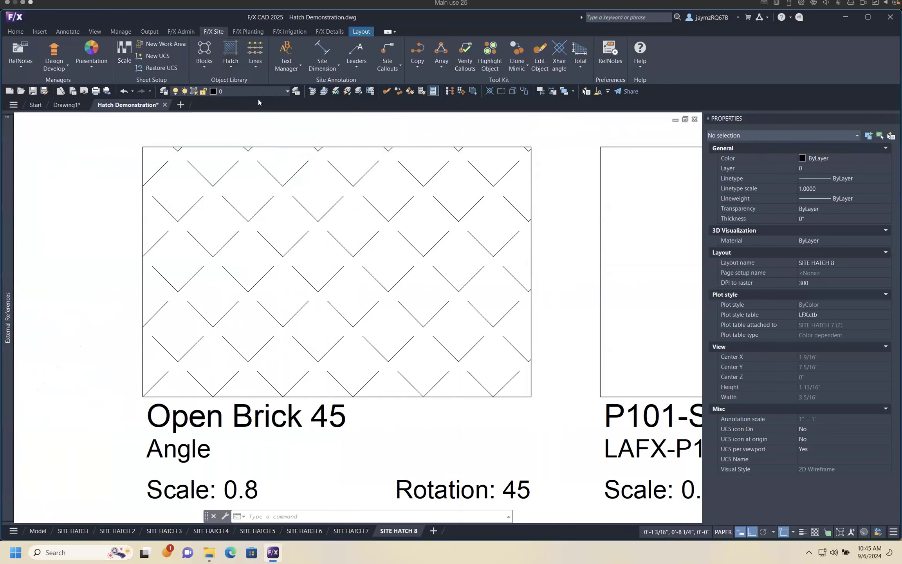
left_click(348, 322)
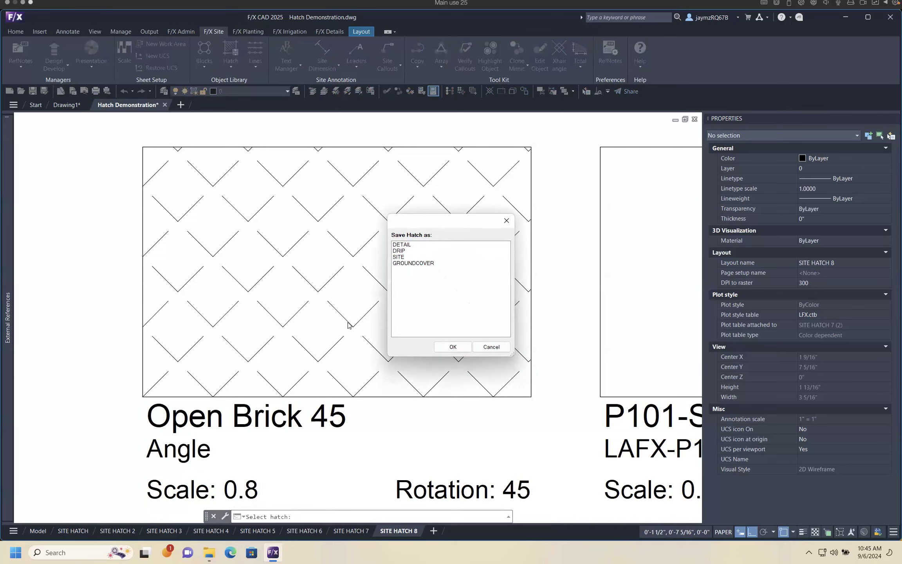
left_click(398, 257)
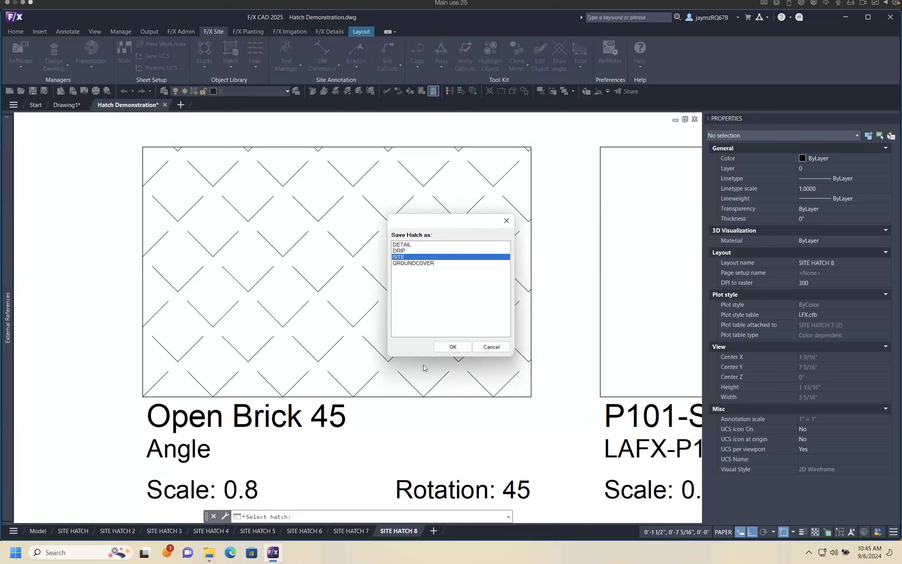
left_click(453, 347)
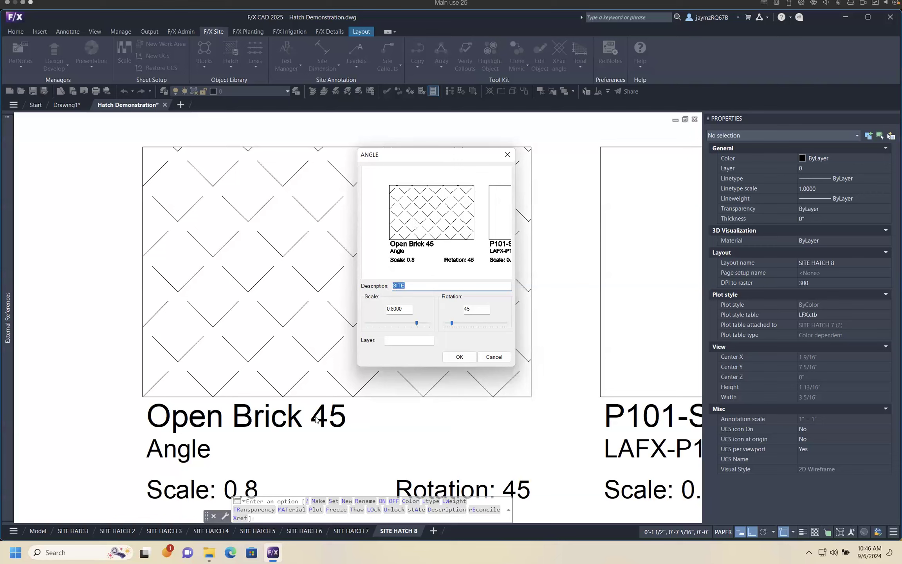
type("Open Brick 45")
left_click(396, 340)
left_click(458, 358)
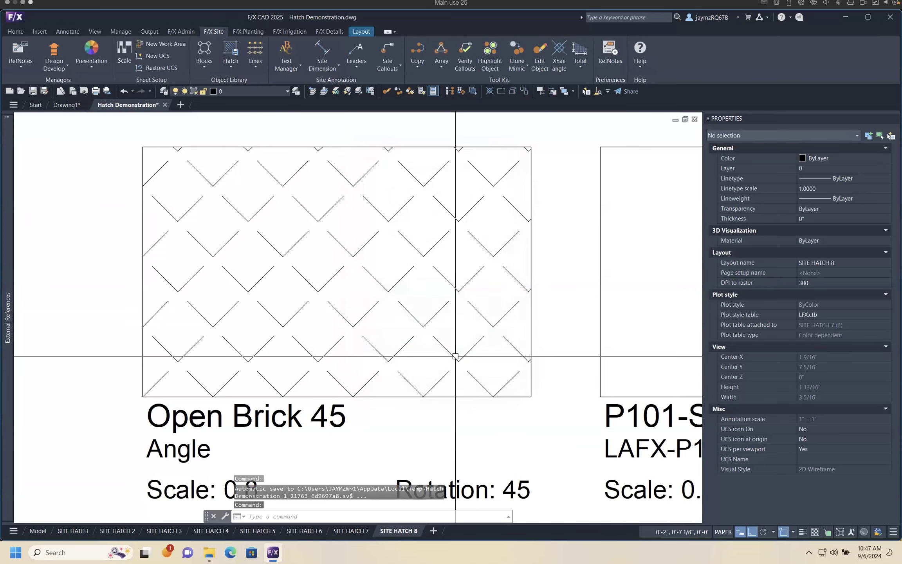
Fill the second sample box in the top row with the saved OPEN BRICK 45 hatch from the user Site hatches
scroll(456, 357, "down", 2)
middle_click_drag(522, 342, 341, 318)
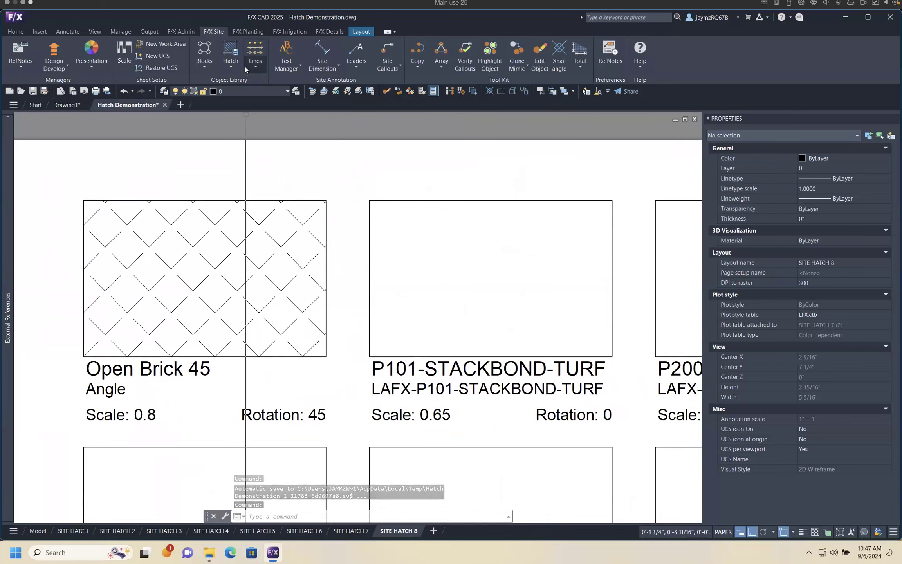
left_click(235, 68)
left_click(235, 83)
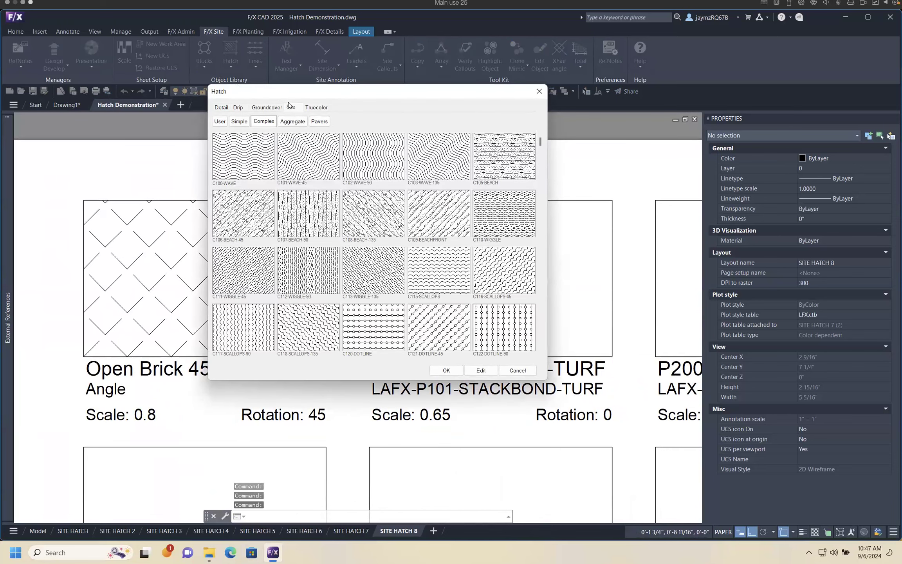
left_click(221, 123)
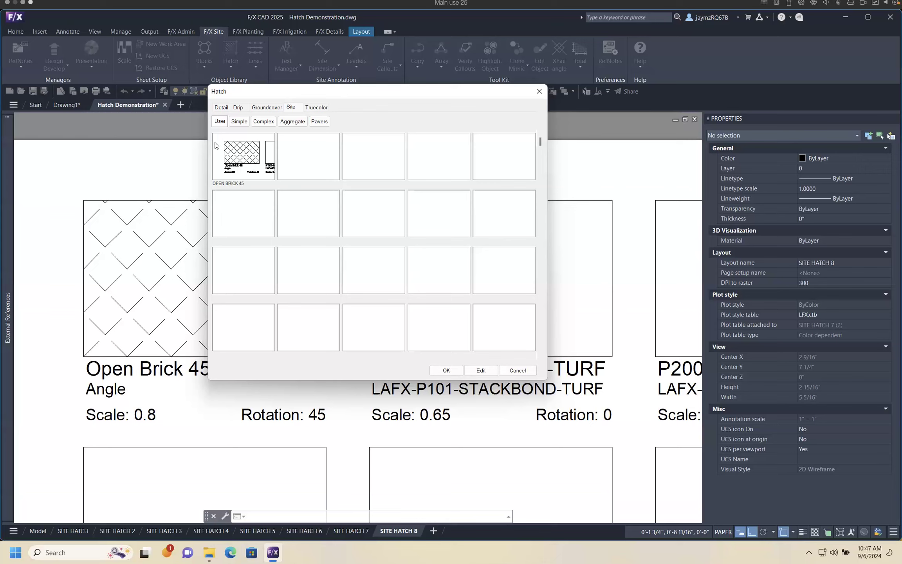
left_click(240, 158)
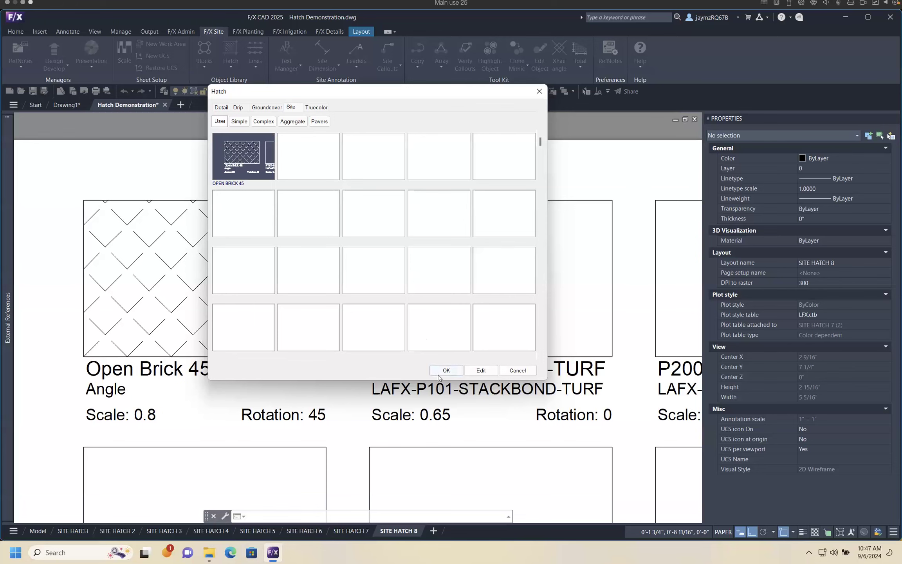
left_click(439, 374)
left_click(480, 292)
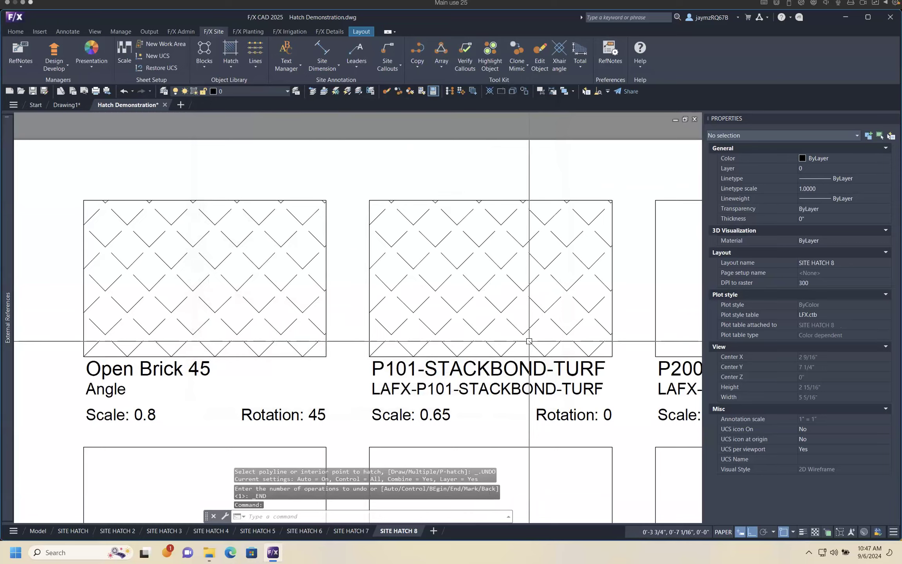
In model space, draw a four-sided area above the dimensioned 10'-0" square and fill it with the saved OPEN BRICK 45 hatch
scroll(490, 282, "down", 3)
key("Escape")
left_click(38, 531)
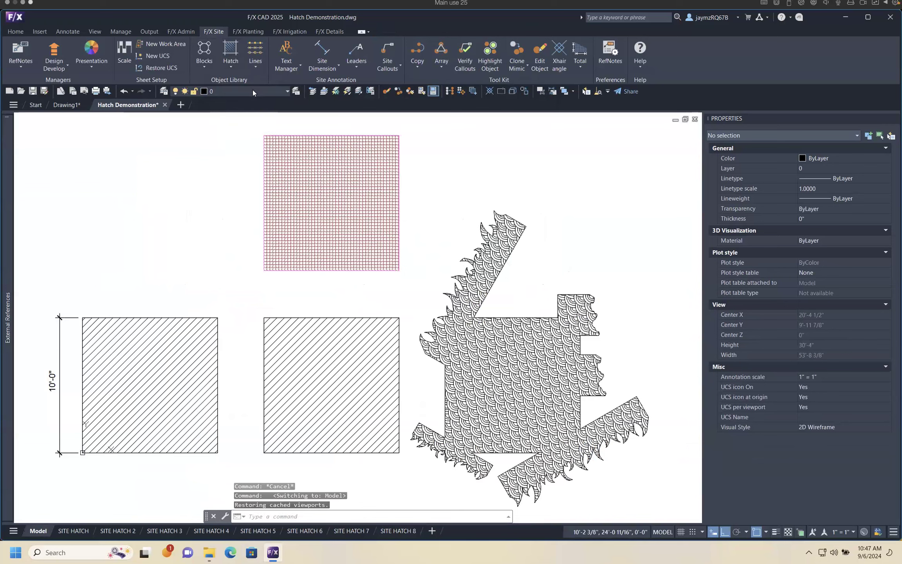
left_click(251, 157)
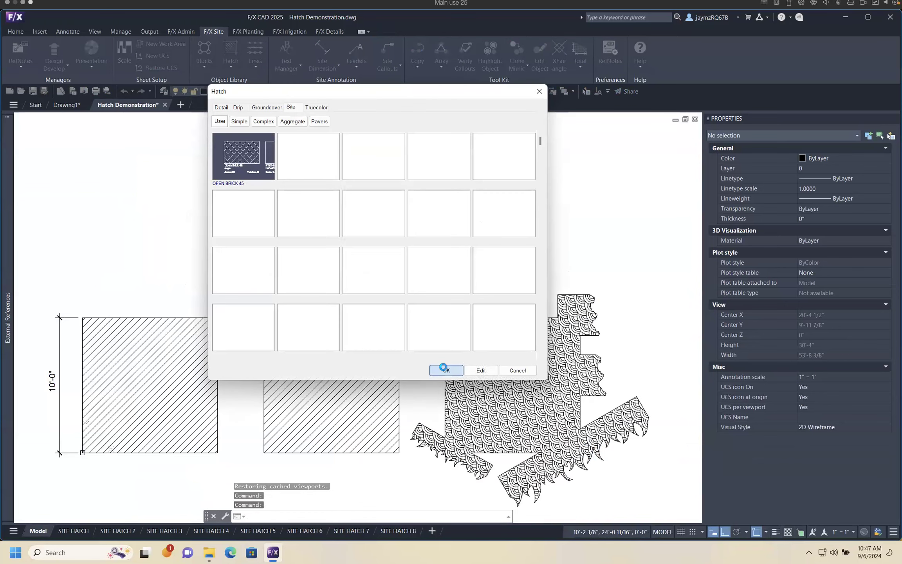
left_click(446, 370)
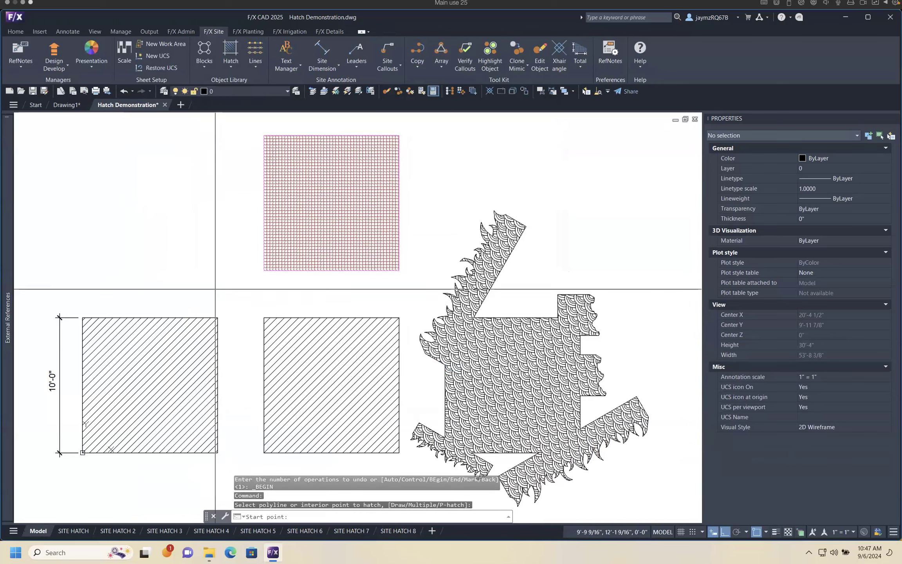
left_click(174, 166)
left_click(174, 226)
left_click(99, 226)
left_click(99, 160)
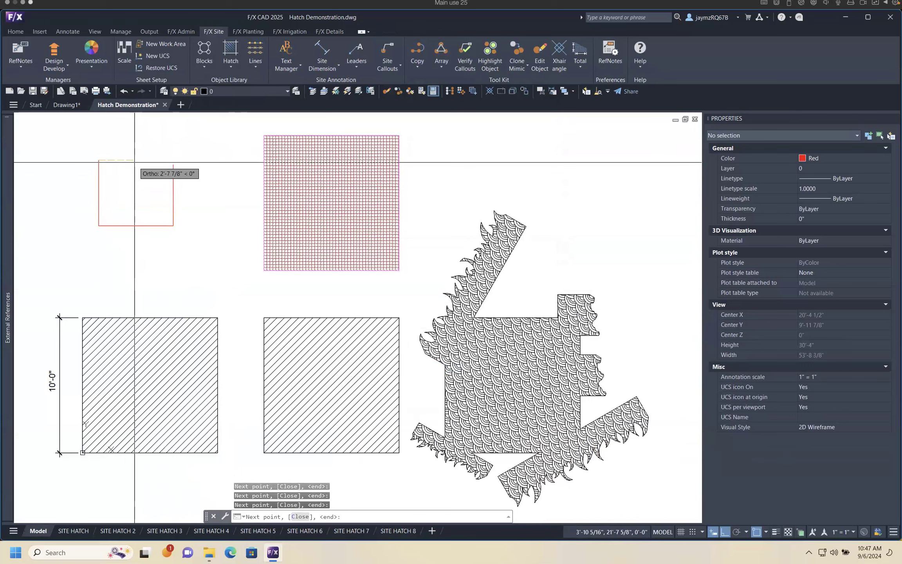
key("Return")
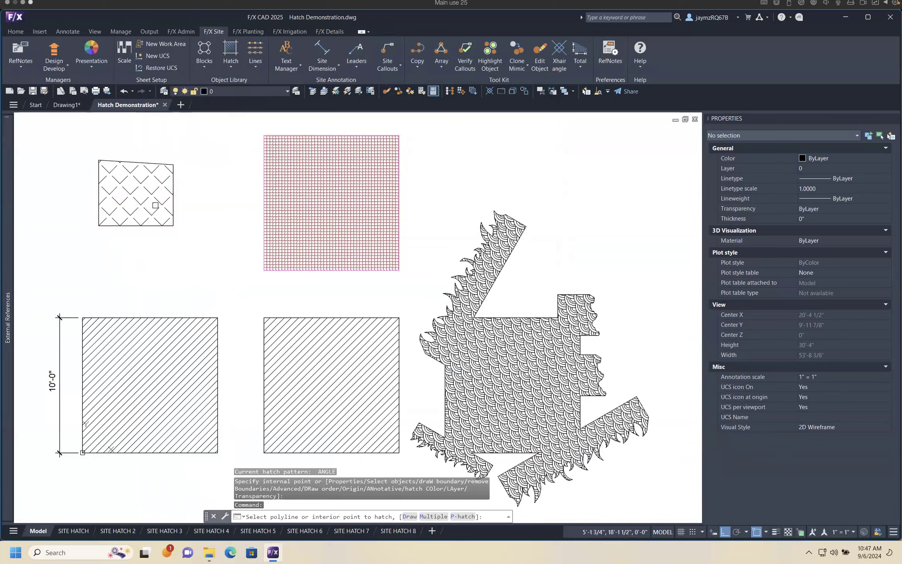
left_click(136, 183)
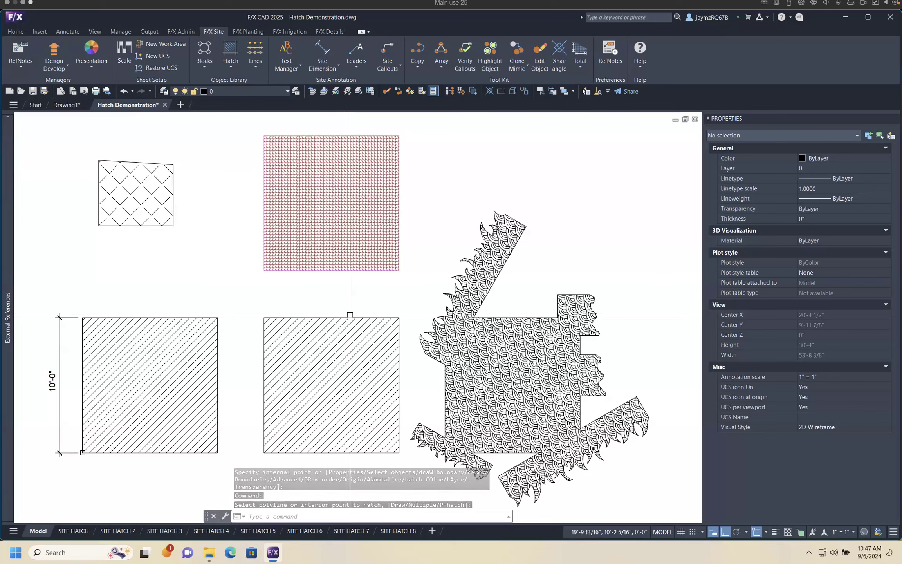
Review the user-saved Site hatches in the hatch library without placing one, and return to the SITE HATCH 8 layout
left_click(231, 64)
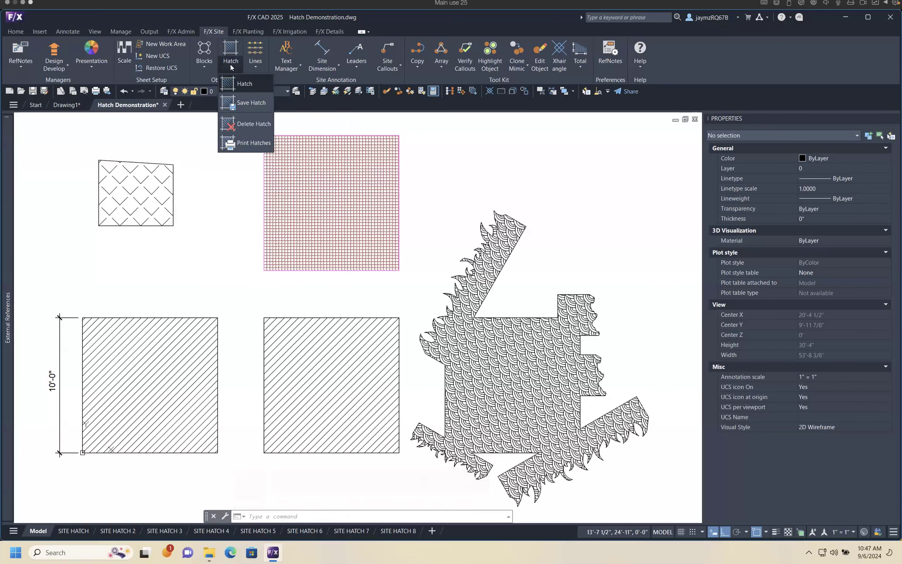
left_click(240, 86)
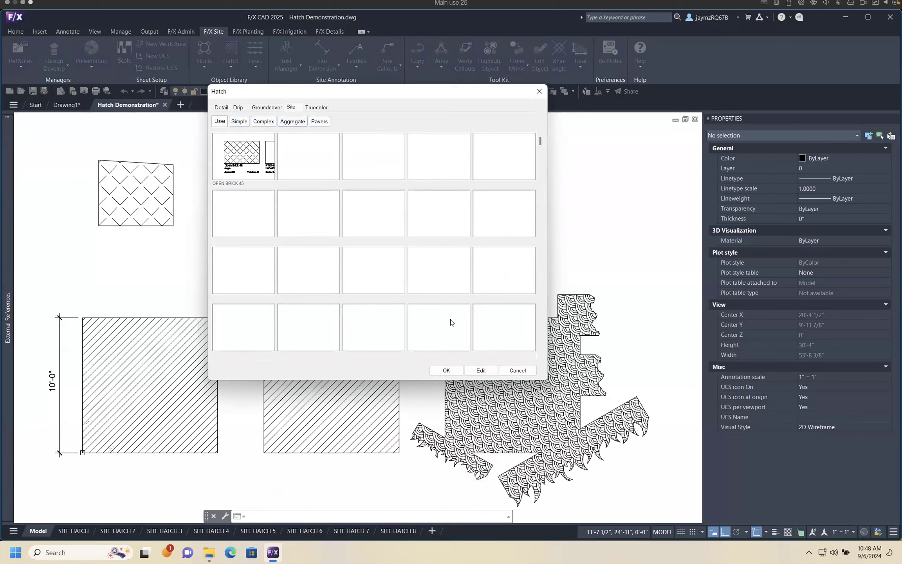
left_click(517, 370)
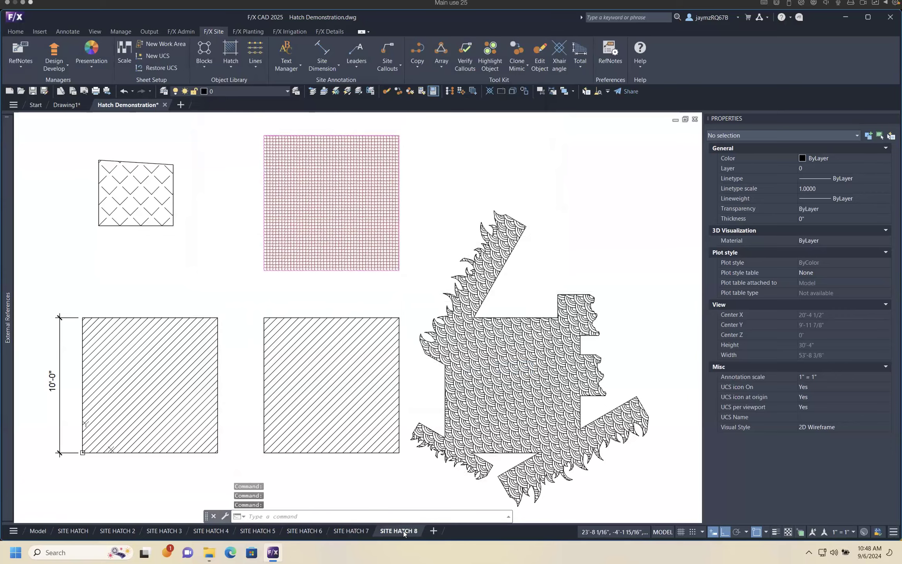
left_click(399, 531)
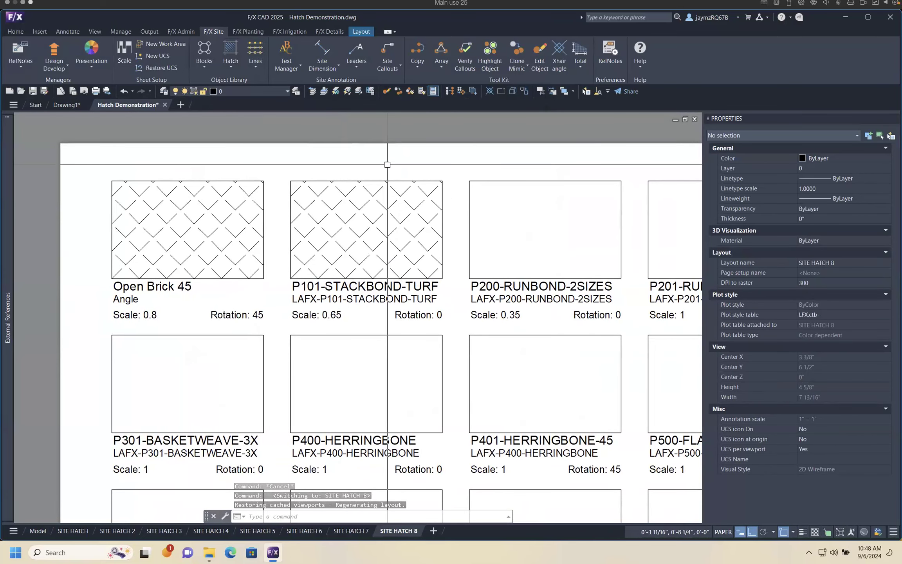
Fill the third sample box in the top row, labelled P200-RUNBOND-2SIZES, with the AR-B88 hatch pattern
type("hatch")
key("Return")
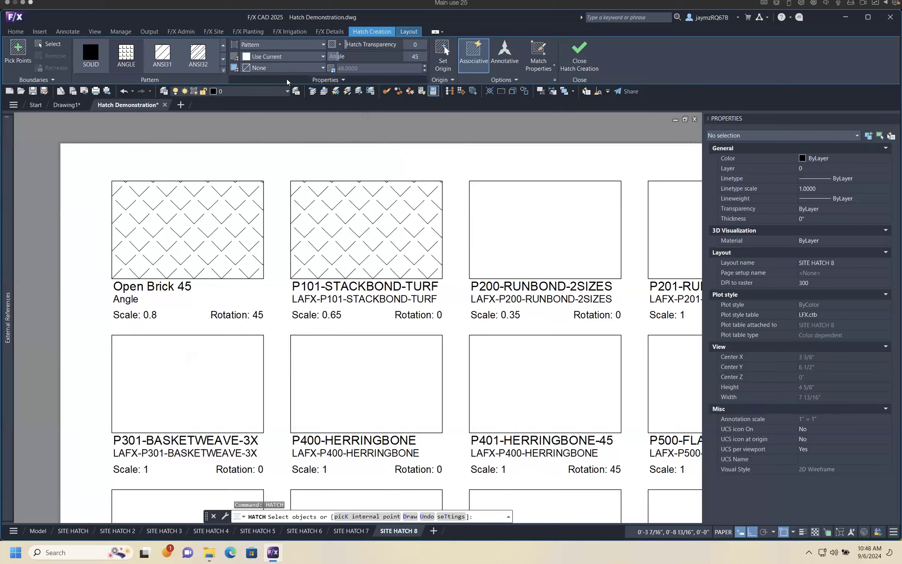
left_click(224, 71)
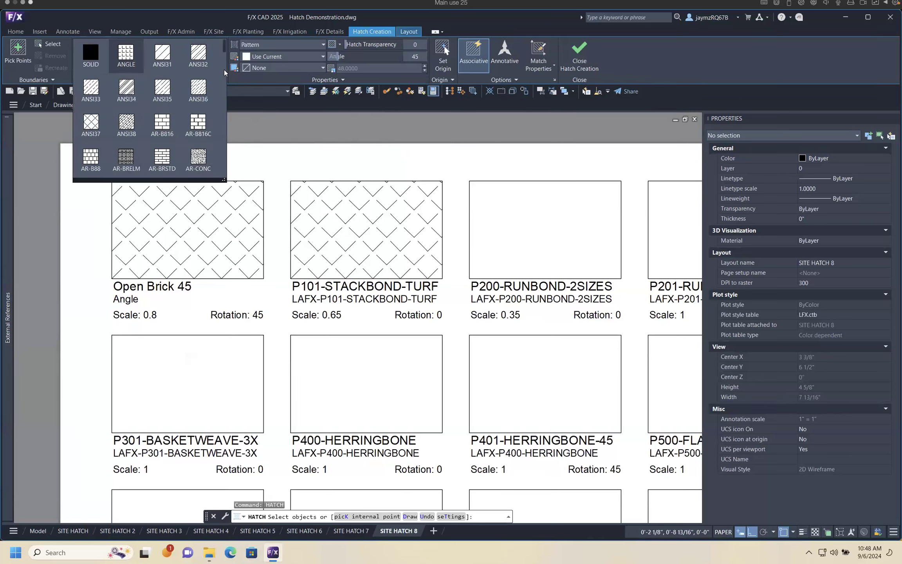
left_click(91, 158)
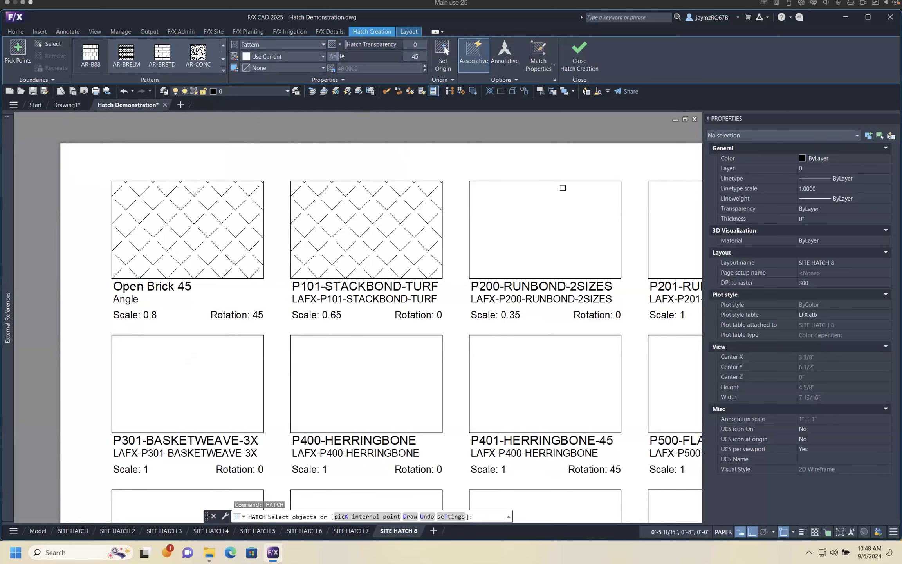
left_click(574, 194)
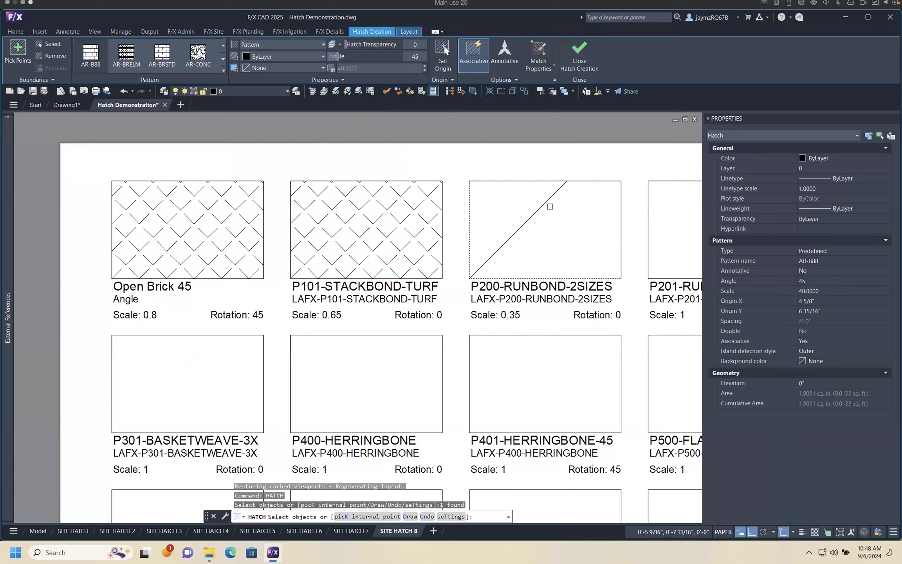
key("Return")
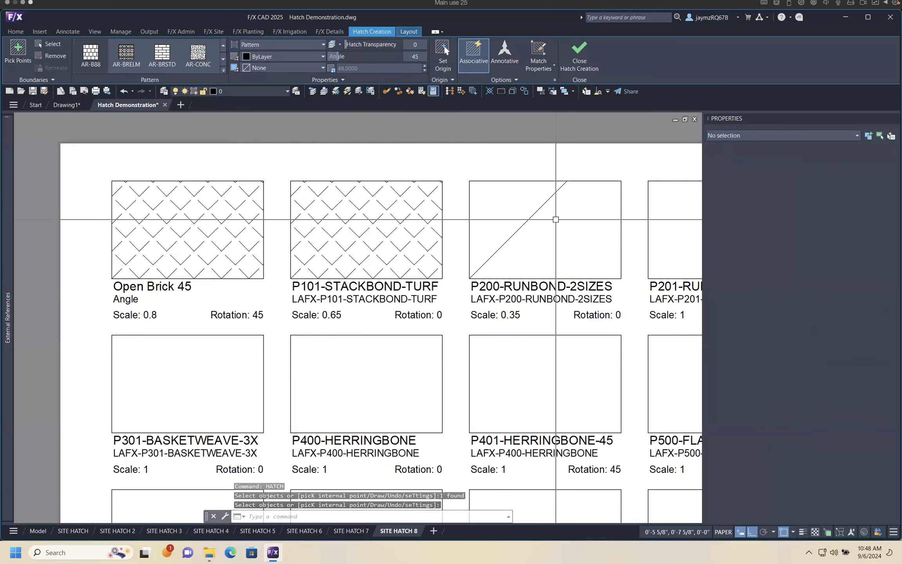
Set the scale of the AR-B88 hatch in the P200-RUNBOND-2SIZES box to 0.9
left_click(555, 219)
left_click(397, 68)
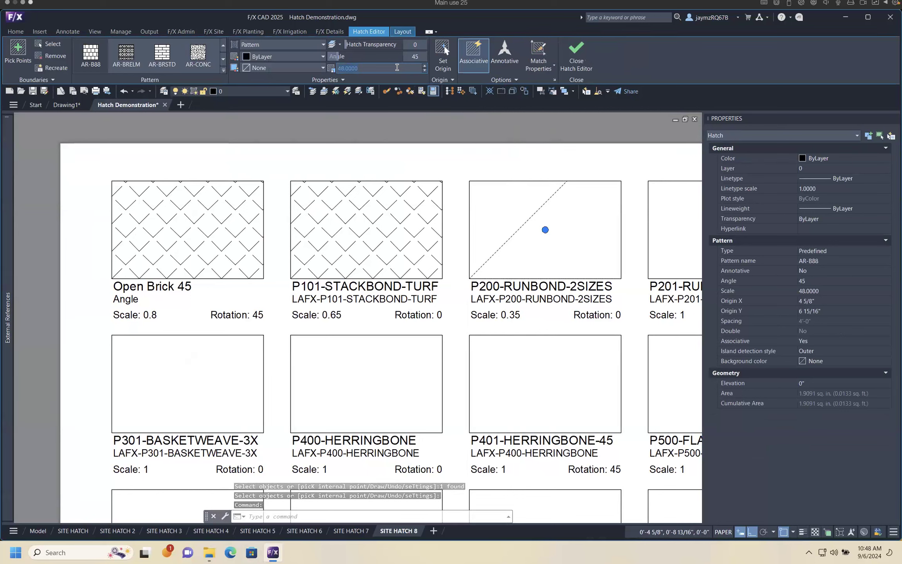
key("BackSpace")
type("0.9")
key("Return")
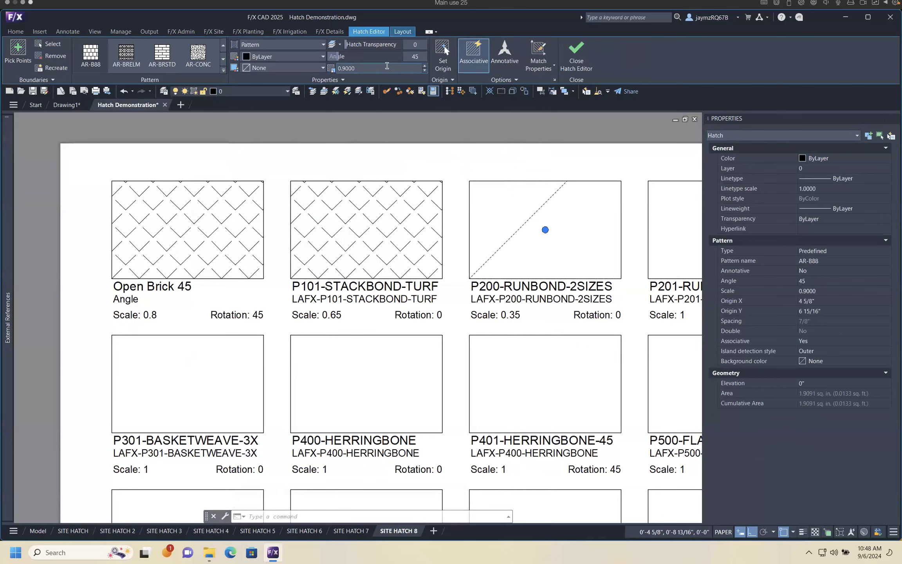
key("Escape")
Lower the scale of the AR-B88 hatch in the third box to 0.61 and leave the hatch editor
left_click(536, 211)
left_click(354, 68)
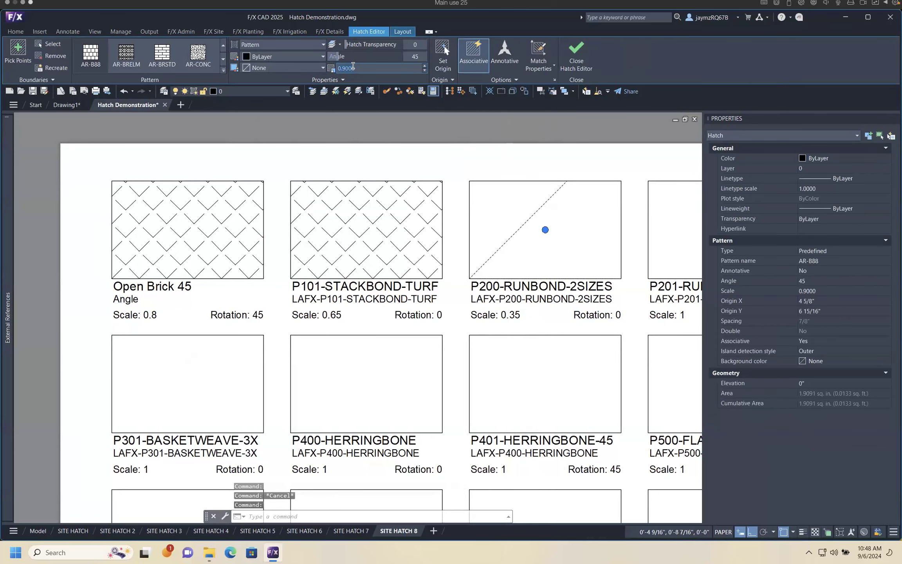
left_click(424, 71)
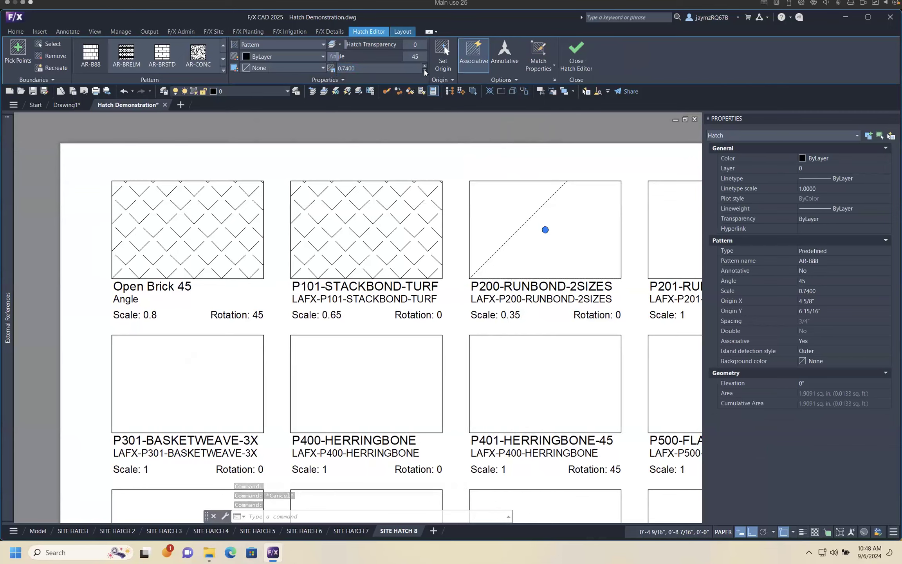
key("Escape")
middle_click_drag(584, 209, 402, 212)
left_click(380, 205)
left_click(356, 196)
scroll(356, 196, "up", 4)
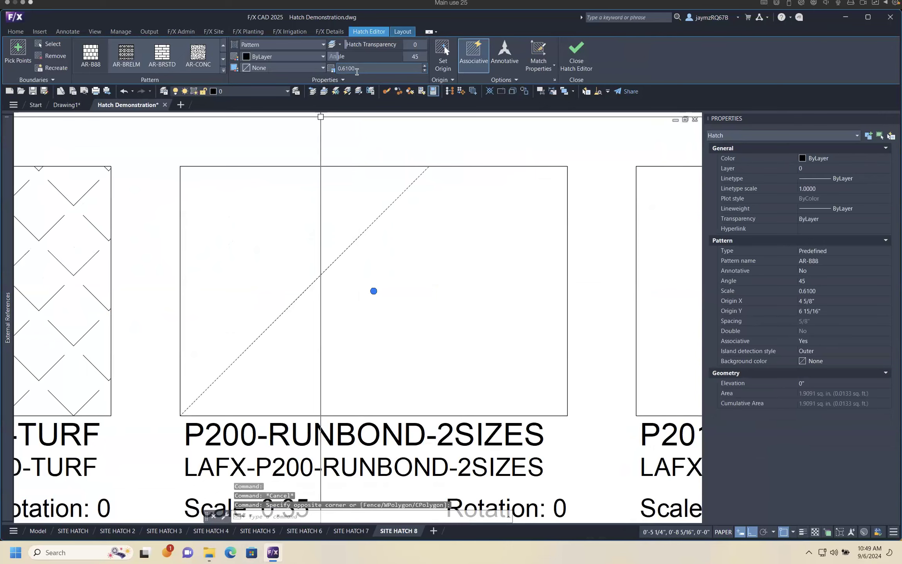
left_click(355, 66)
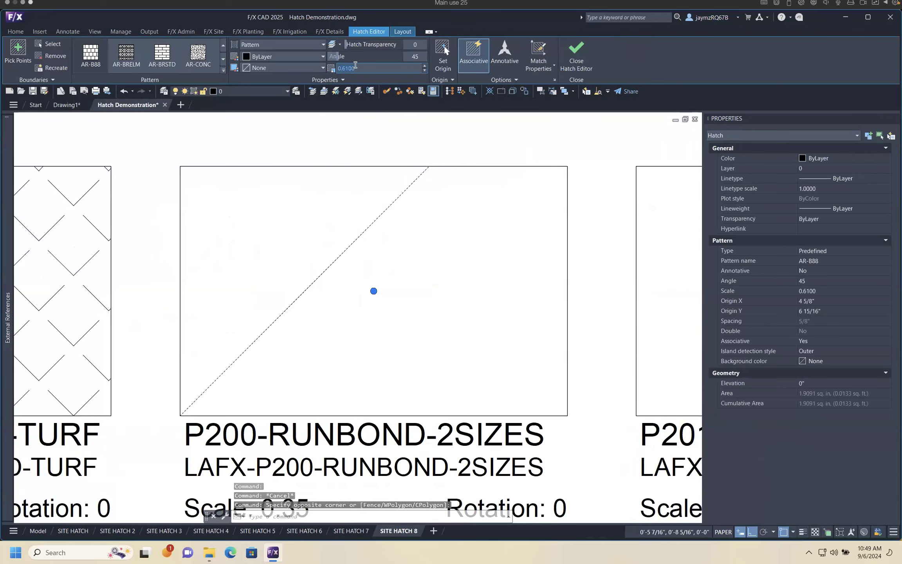
key("Escape")
Fill the fourth sample box, labelled P201-RUNNINGBOND-LONG, with the AR-BRSTD hatch pattern
scroll(413, 354, "down", 4)
middle_click_drag(413, 354, 324, 273)
type("hatch")
key("Return")
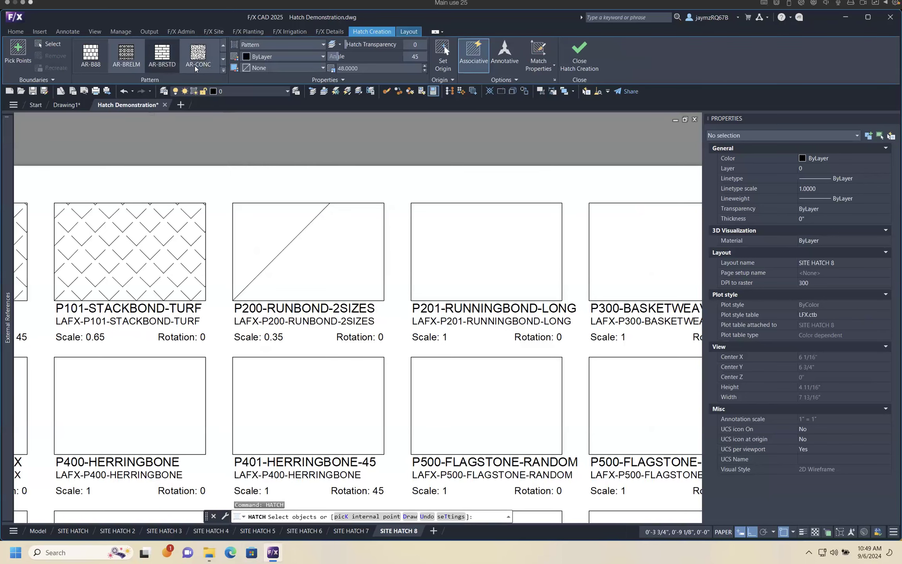
left_click(224, 71)
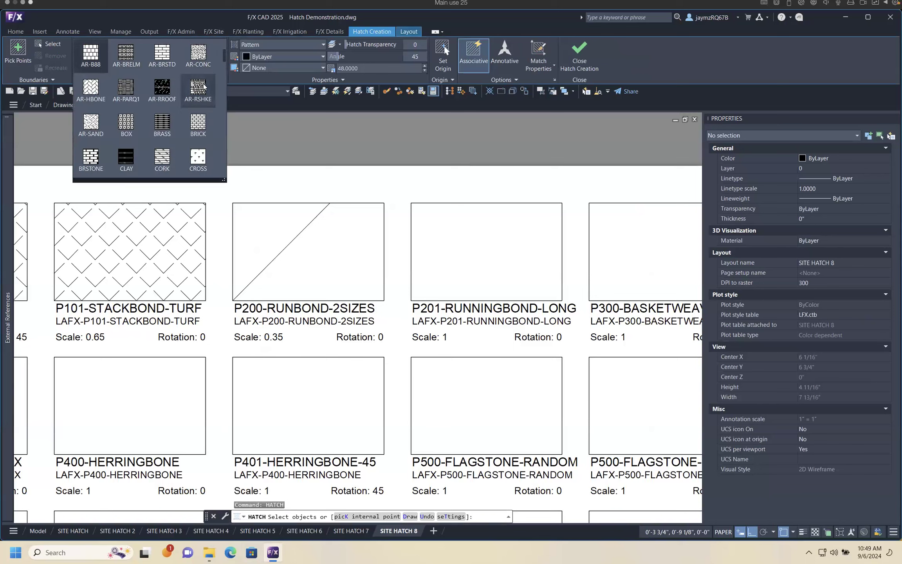
left_click(171, 63)
left_click(452, 202)
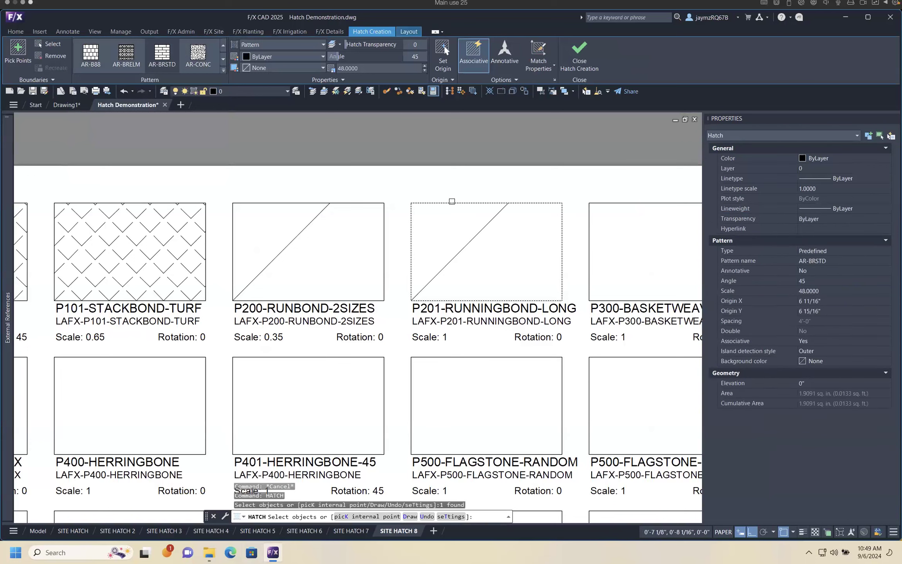
key("Return")
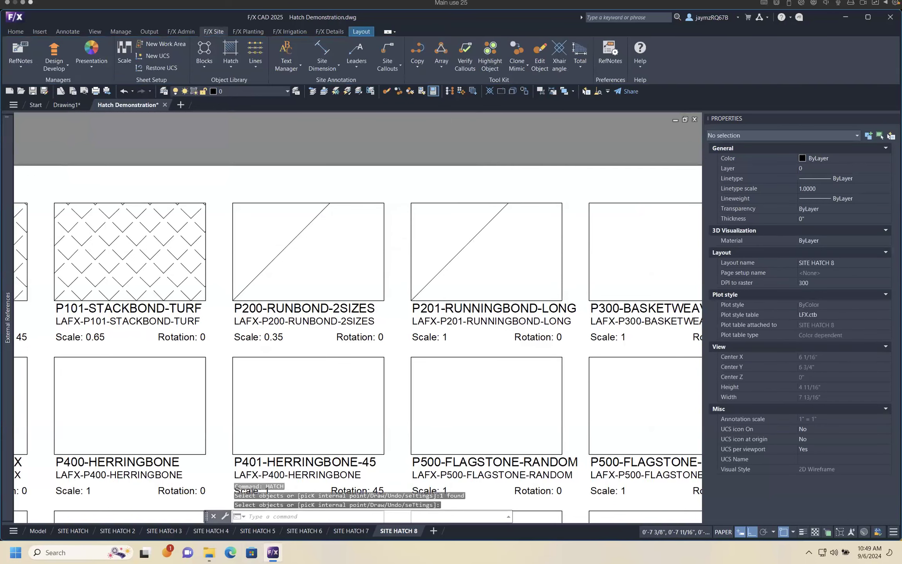
Try a scale of 35 on the AR-BRSTD hatch in the fourth box and remove that hatch
left_click(447, 278)
left_click(425, 72)
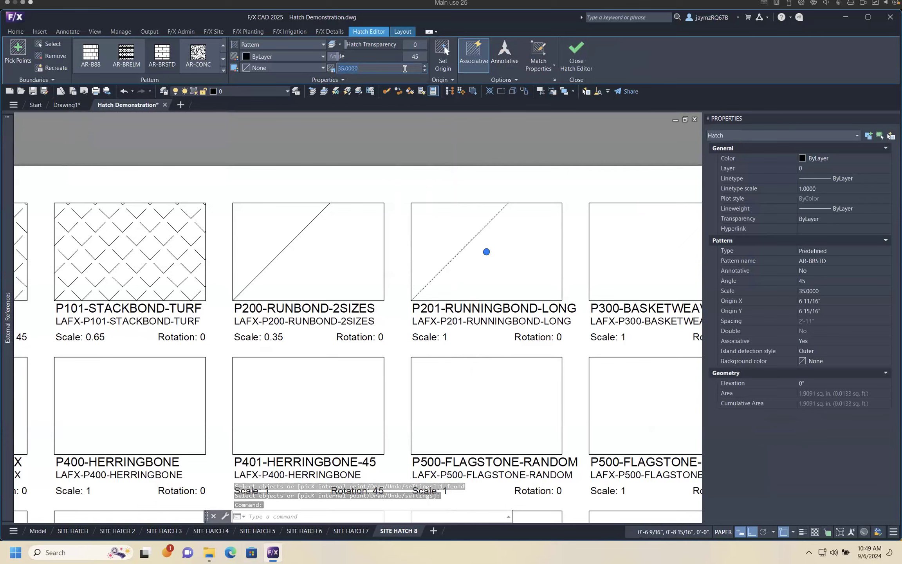
left_click(498, 241)
key("Escape")
key("Escape")
key("Escape")
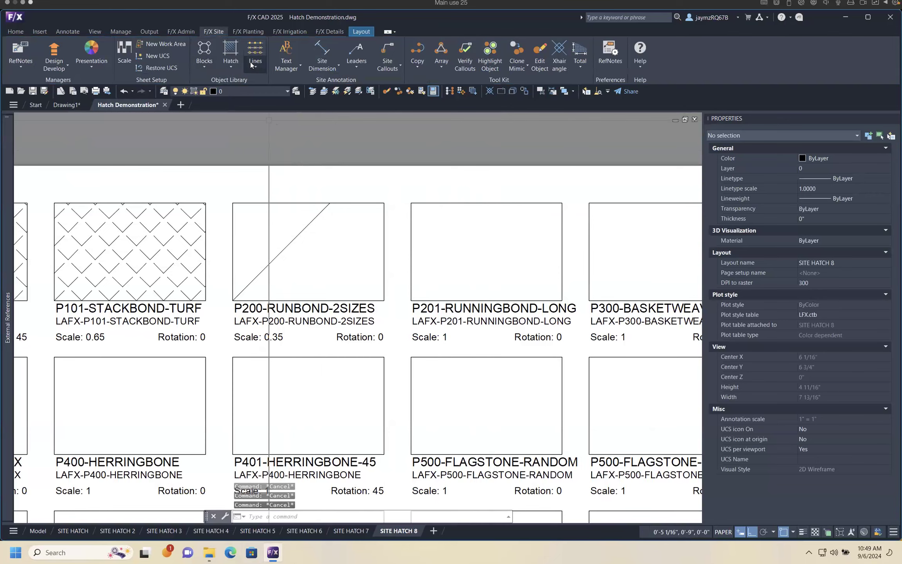
Set the ANGLE hatch in the second sample box of the top row to scale 1.5 and angle 0
left_click(237, 63)
key("Escape")
middle_click_drag(251, 191, 539, 185)
left_click(415, 246)
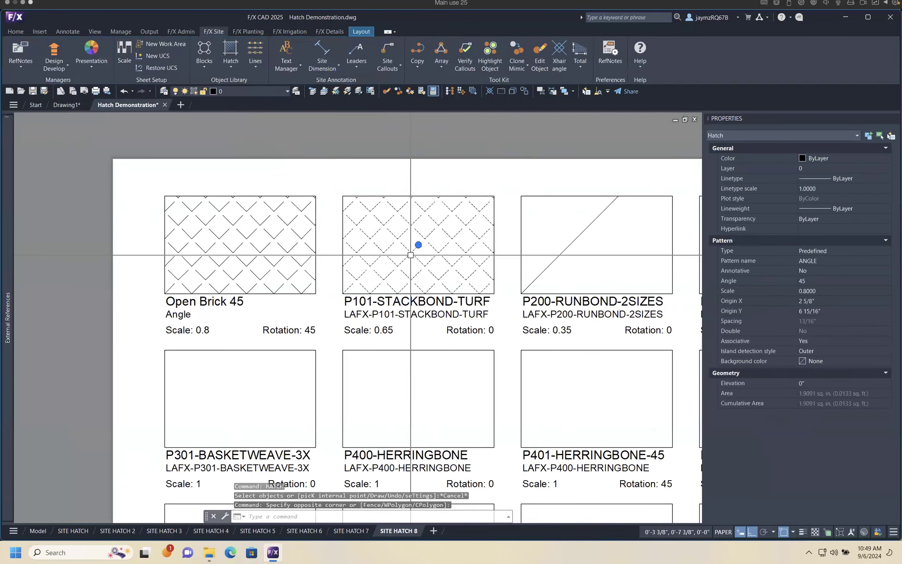
left_click(425, 67)
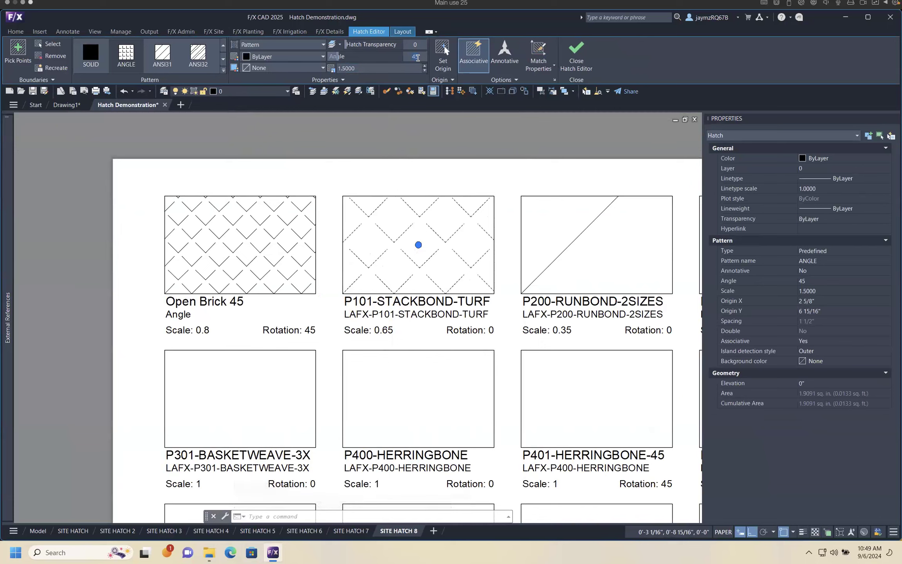
key("Return")
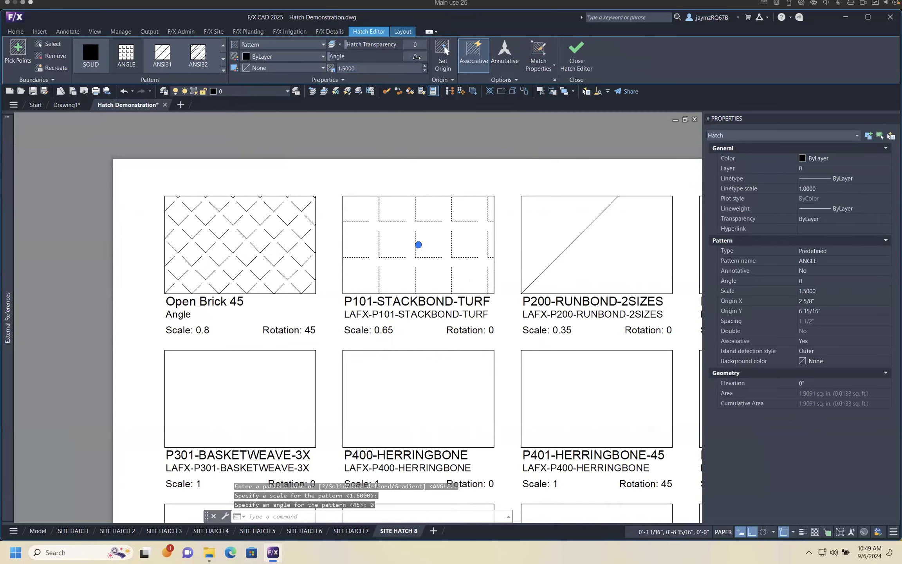
key("Escape")
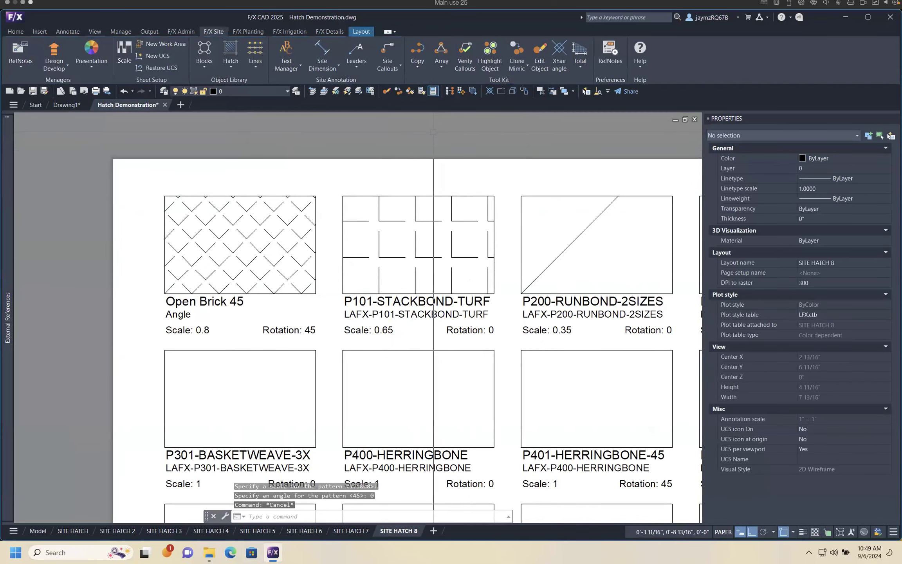
left_click(234, 73)
left_click(251, 103)
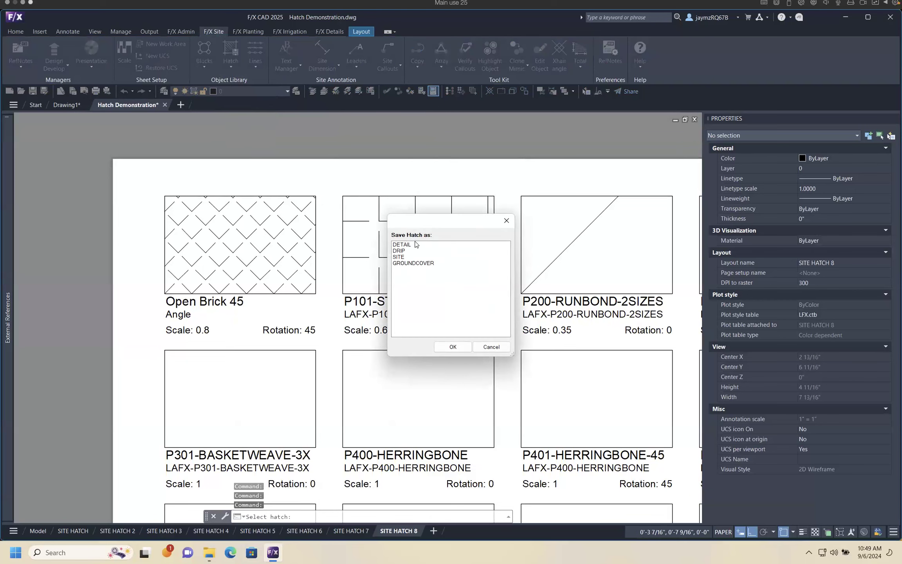
left_click_drag(412, 225, 485, 184)
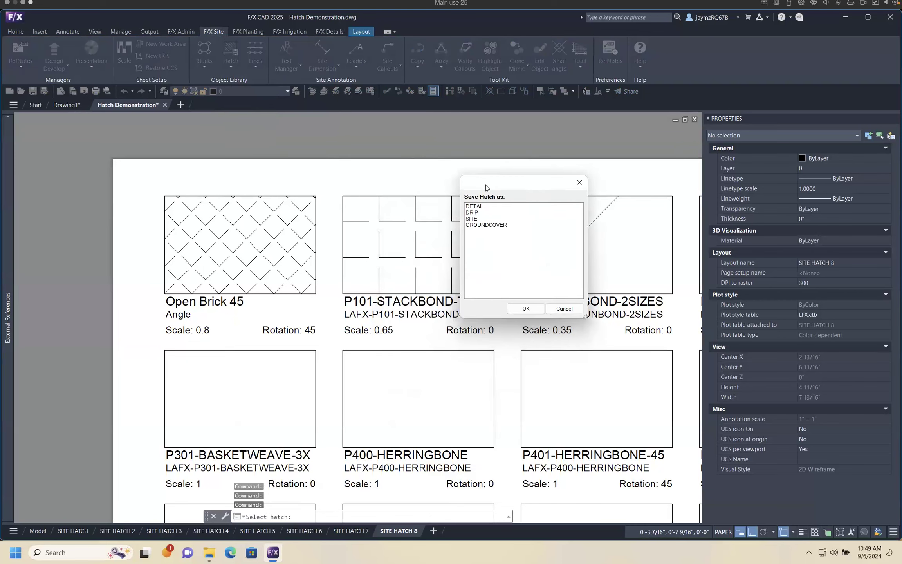
left_click(578, 176)
Change the second sample box's title to "Large Paver" and its pattern name label to "Angle"
double_click(418, 300)
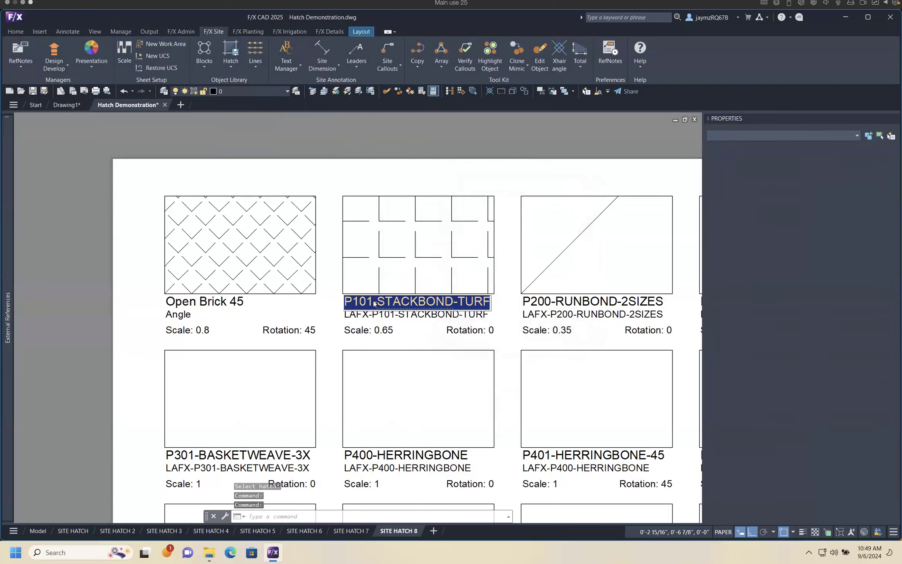
type("Large Paver")
left_click(419, 293)
left_click(413, 314)
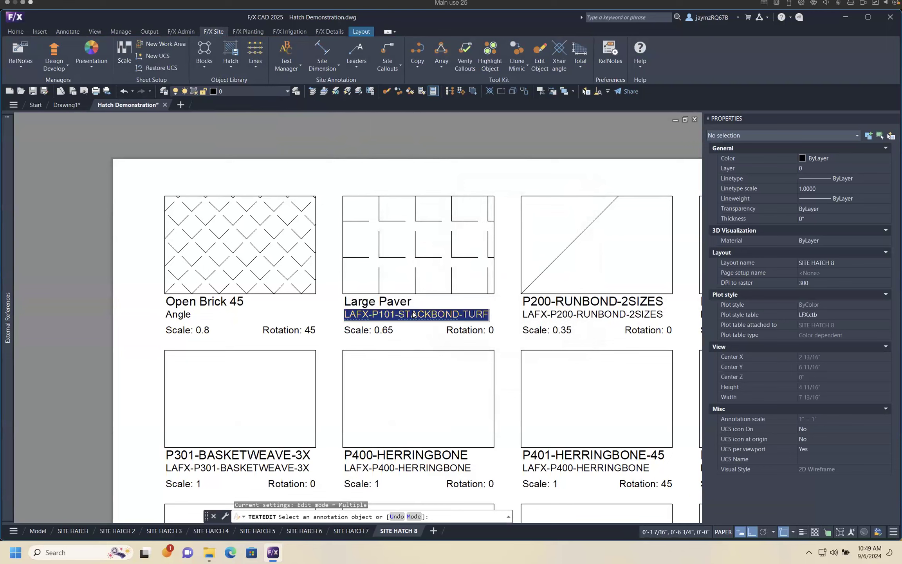
type("Angle")
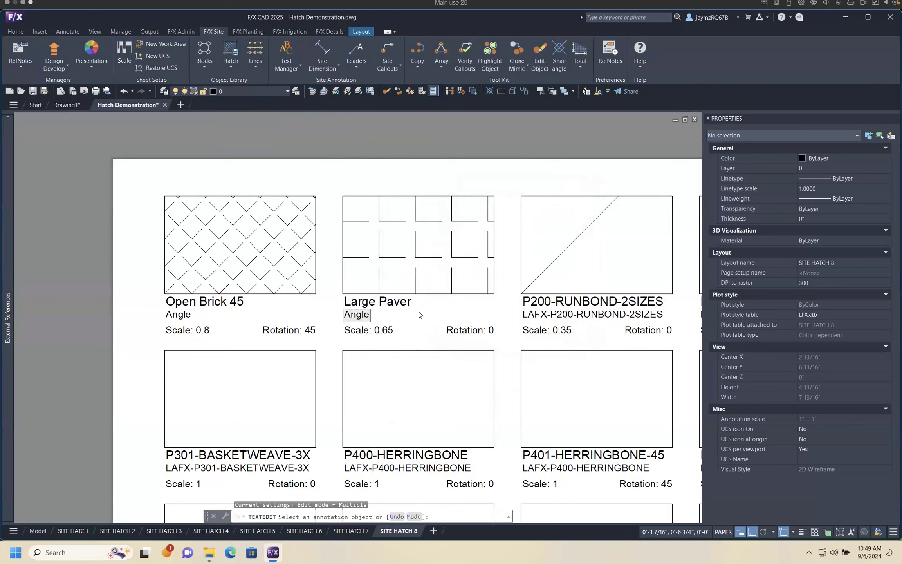
left_click(419, 314)
key("Escape")
Check the second box's hatch and change the scale label beneath it to "Scale: 1.5"
left_click(380, 280)
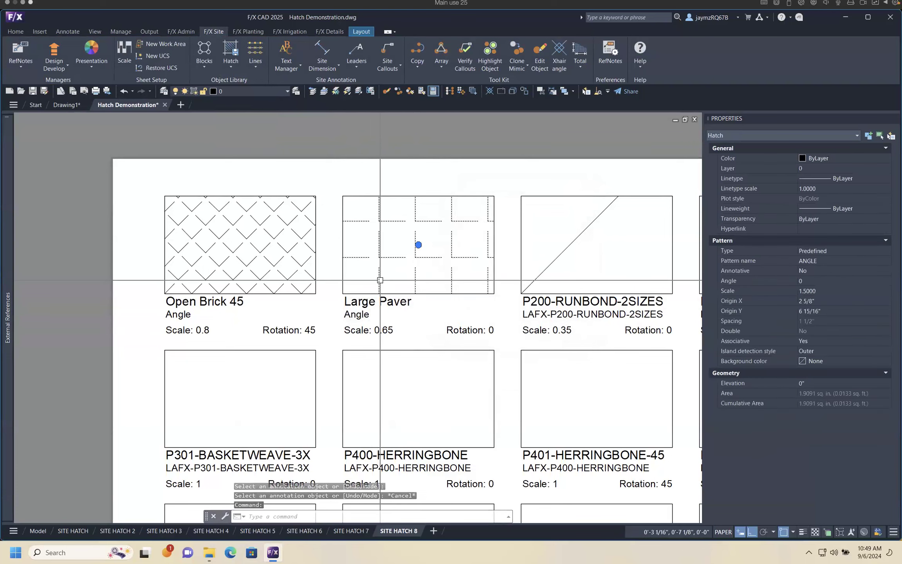
key("Escape")
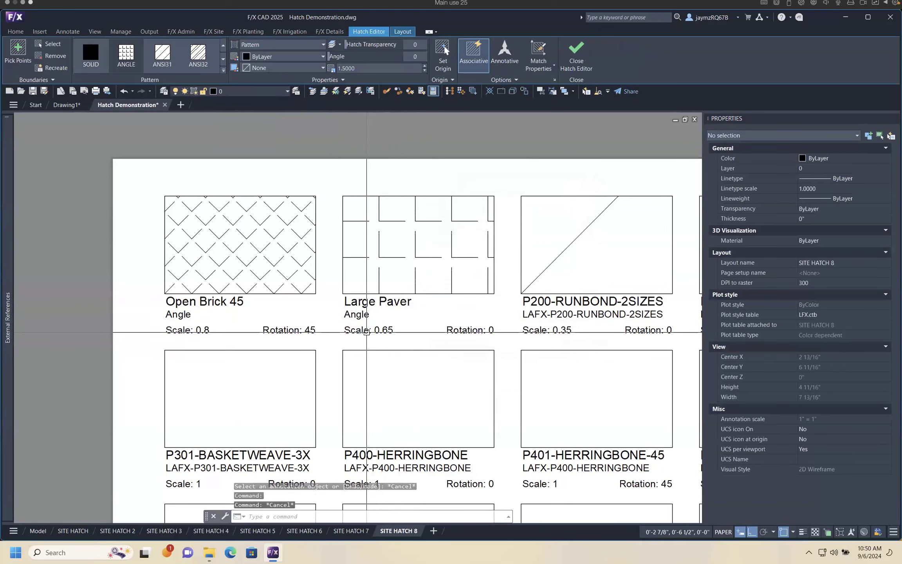
double_click(391, 332)
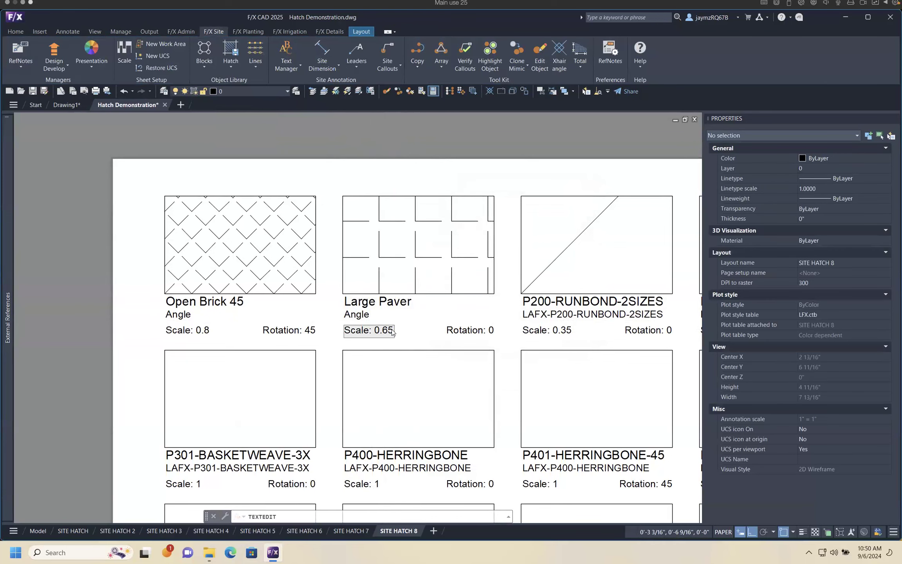
key("BackSpace")
key("BackSpace")
type("1.5")
left_click(494, 330)
key("Escape")
Save the hatch in the second sample box to the hatch library as a SITE hatch with the description "Large Paver"
left_click(234, 64)
left_click(247, 101)
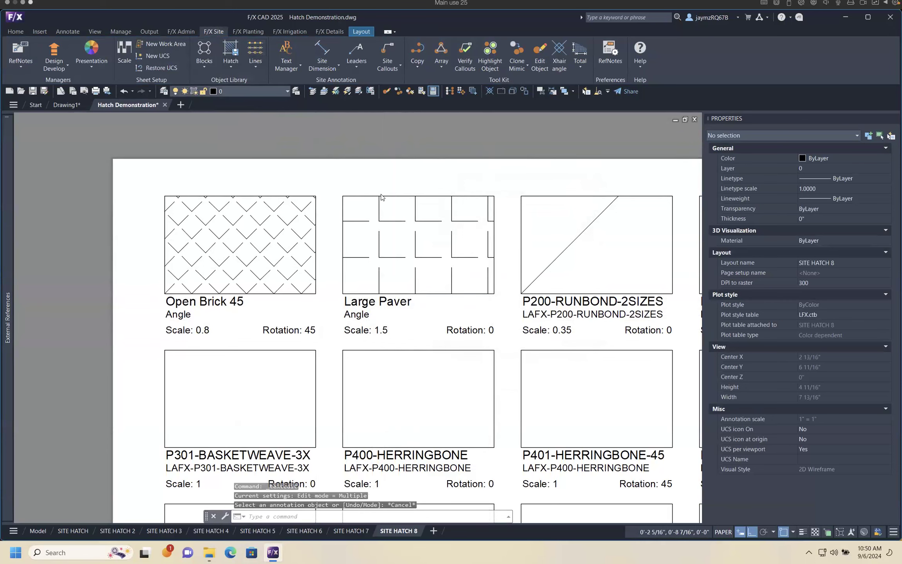
left_click(395, 218)
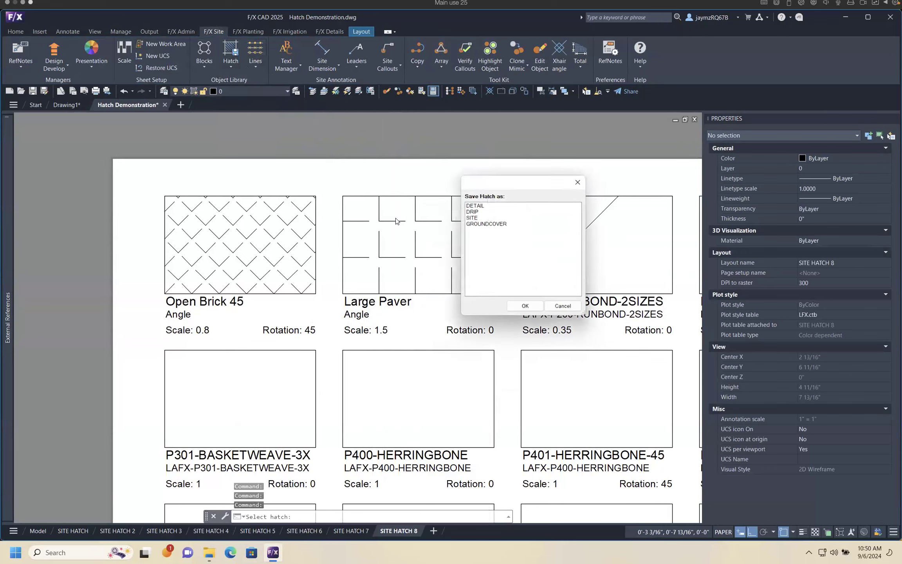
left_click(477, 218)
left_click(522, 307)
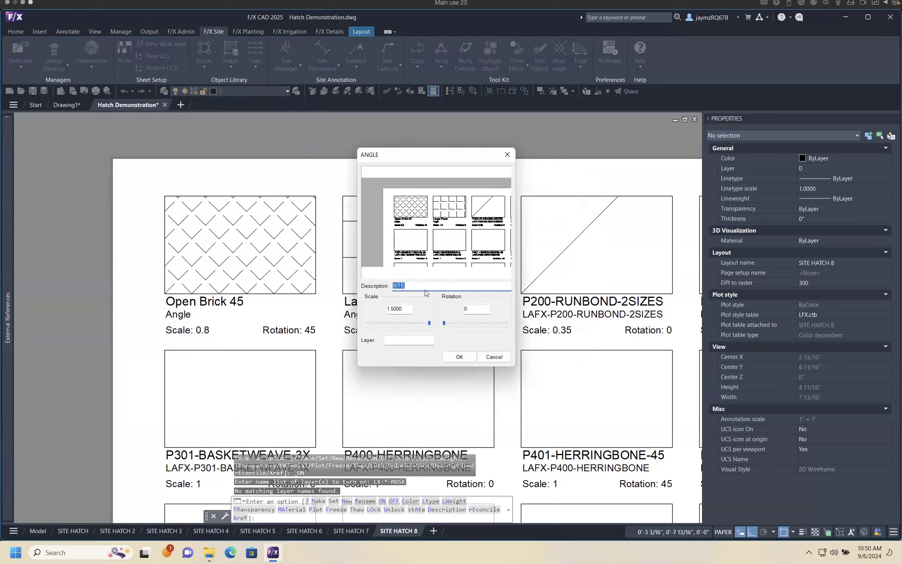
left_click_drag(431, 155, 565, 151)
type("Large Paver")
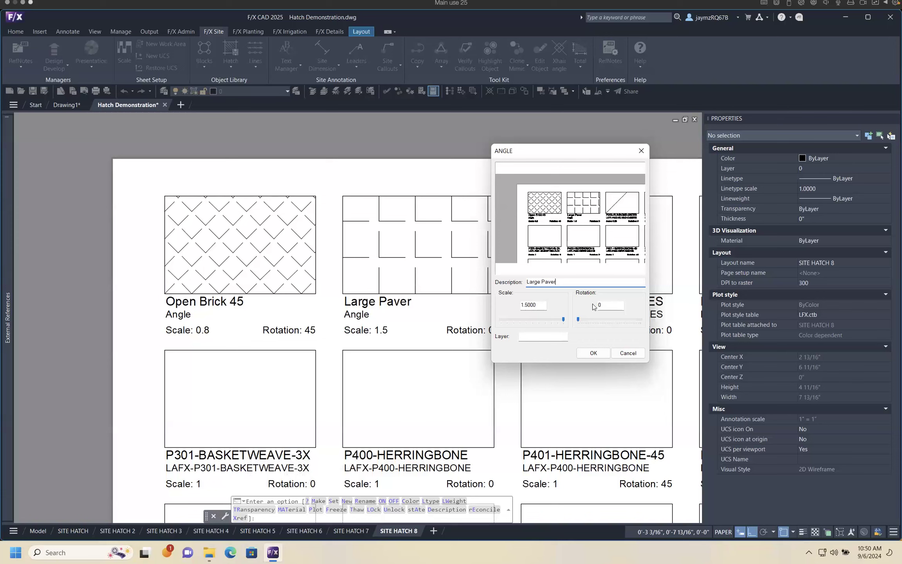
left_click(590, 355)
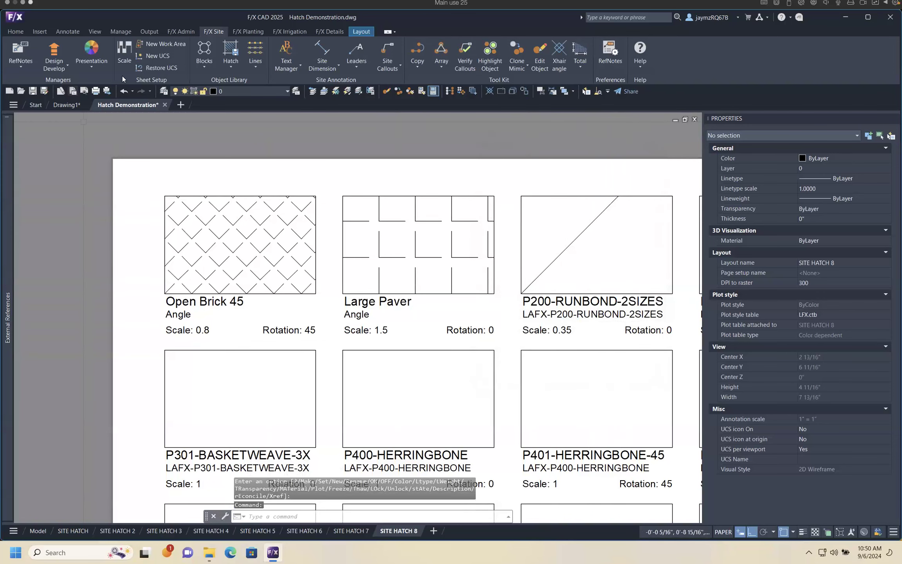
Open the Site hatch library, check the Large Paver entry in the User category, and close the library without placing a hatch
left_click(228, 64)
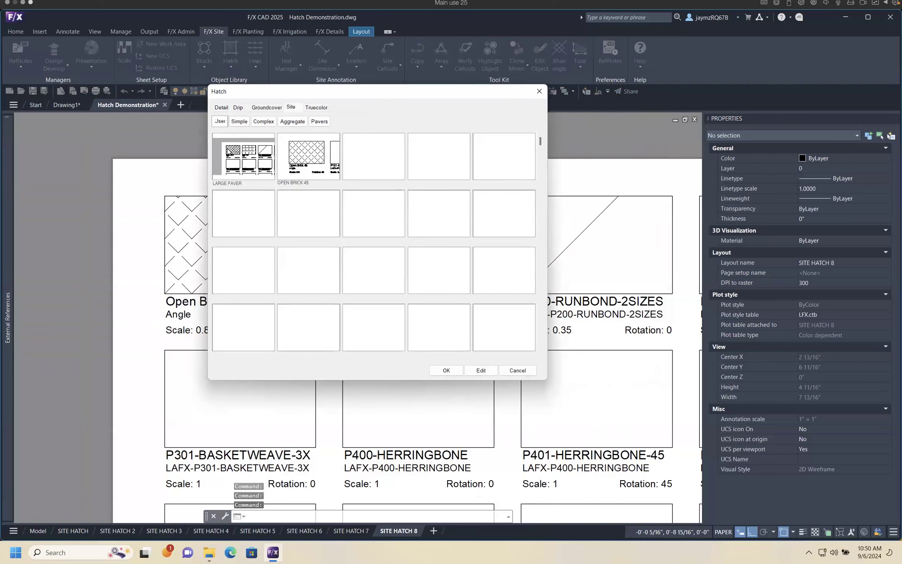
left_click(253, 153)
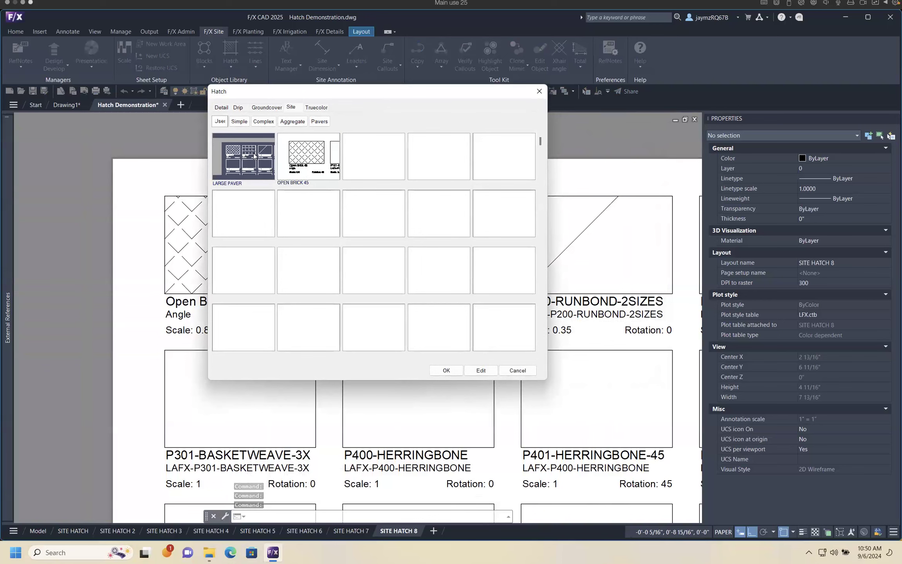
left_click(517, 370)
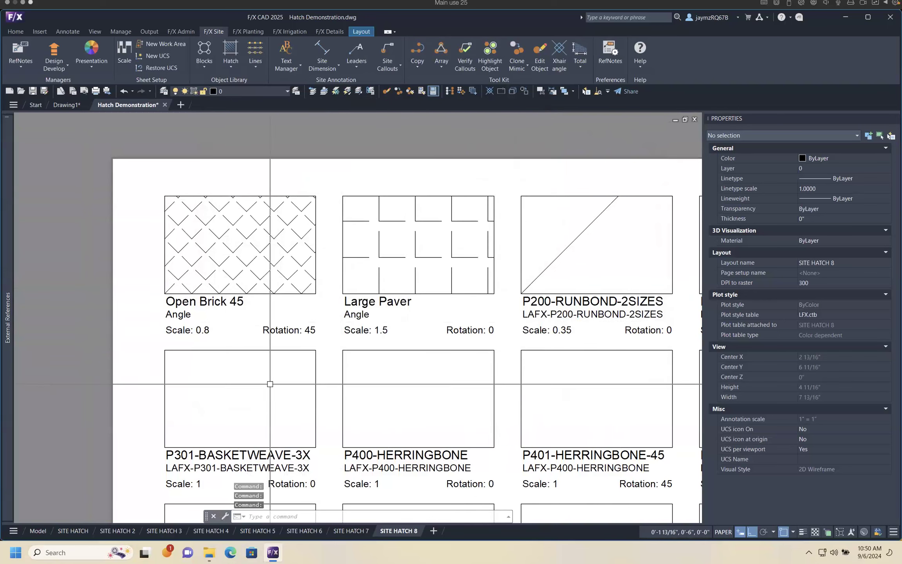
Switch to File Explorer and open user - site.xml from the Hatch folder inside C:\LandFX
left_click(209, 552)
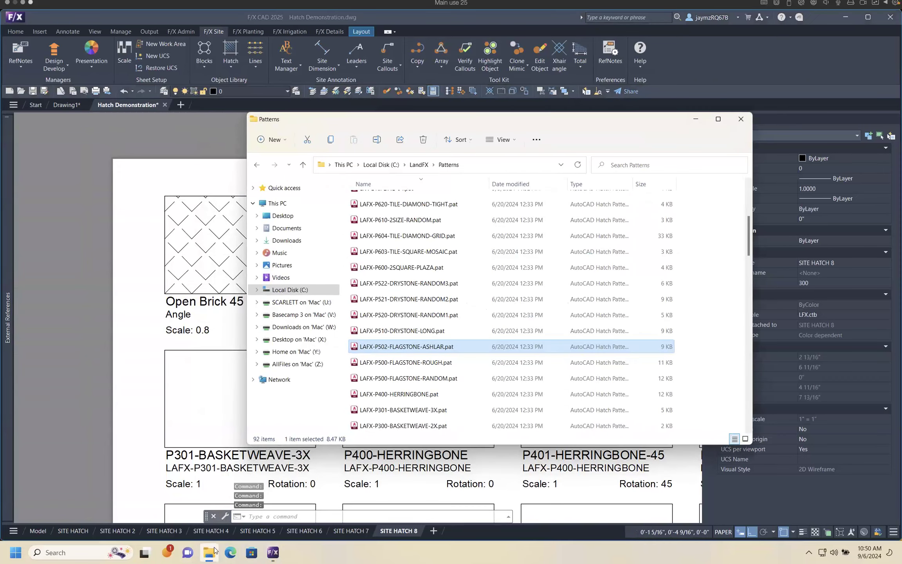
left_click(383, 165)
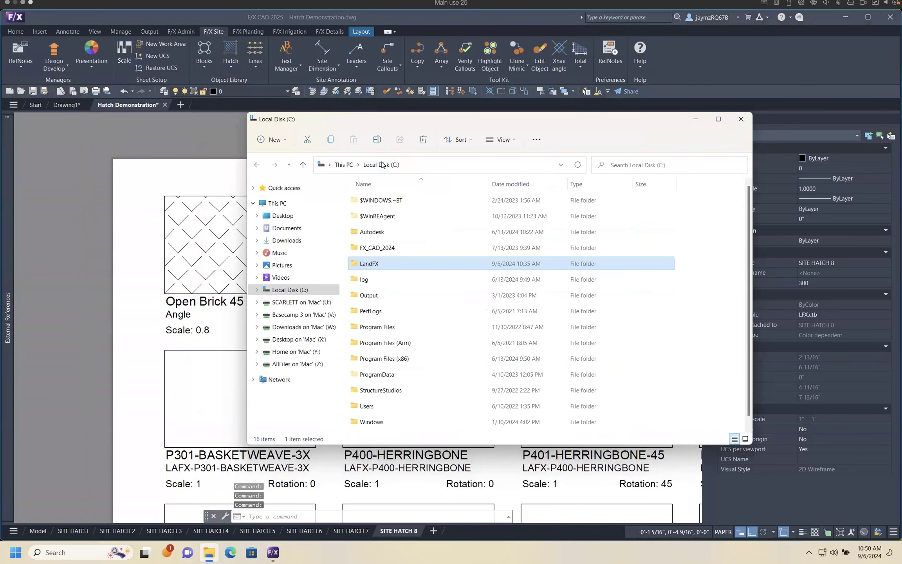
double_click(371, 265)
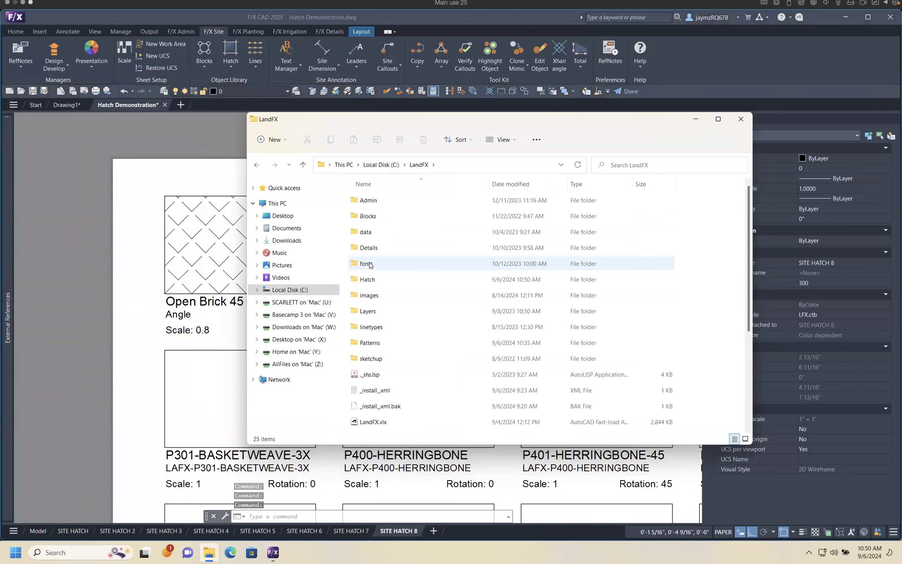
left_click(371, 279)
double_click(371, 279)
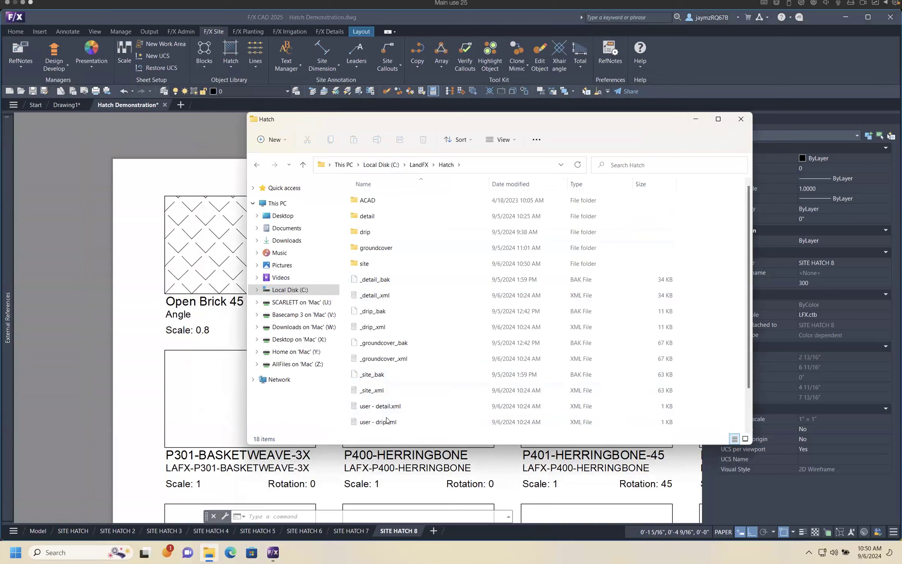
scroll(409, 372, "down", 1)
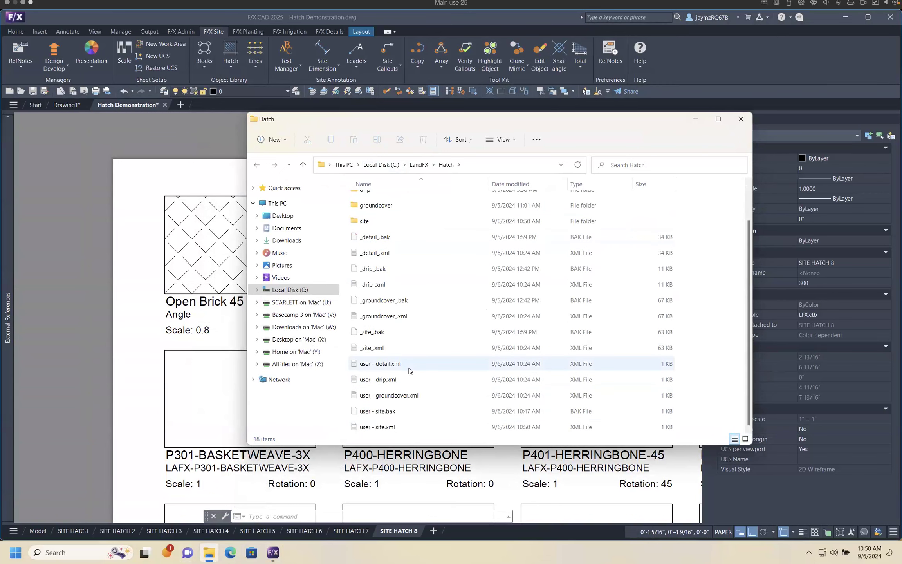
double_click(372, 427)
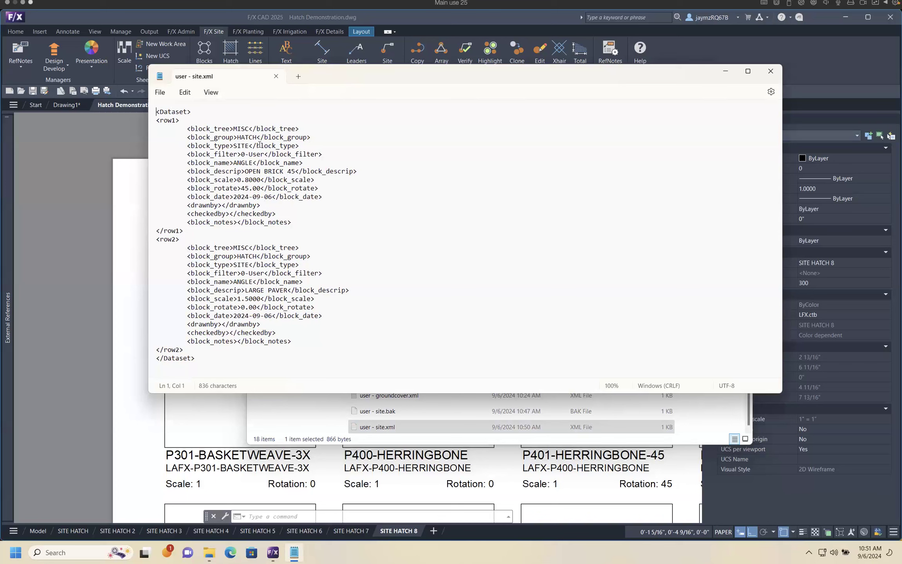
Examine the first hatch's block_filter value in the file and compare it with the categories in the Site hatch library
left_click_drag(213, 154, 238, 157)
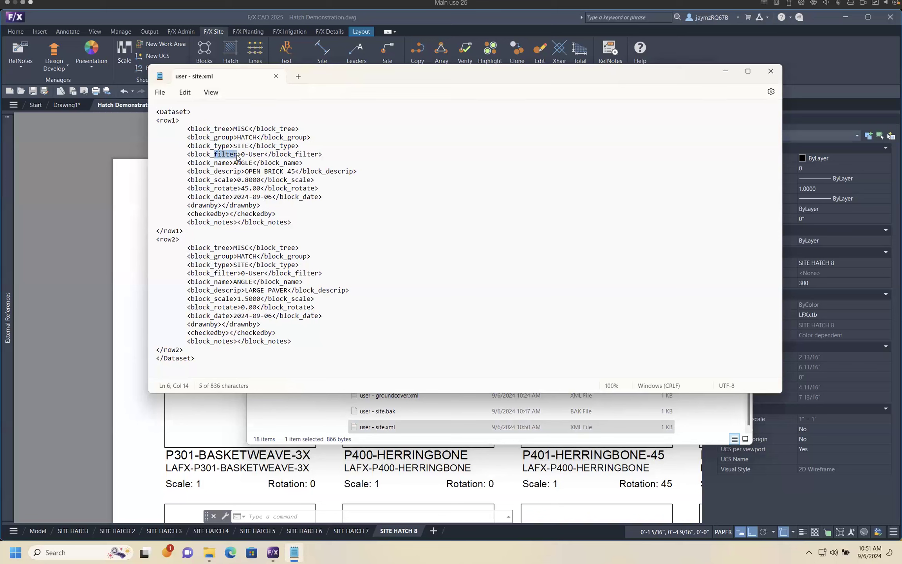
left_click(242, 154)
left_click_drag(264, 155, 241, 159)
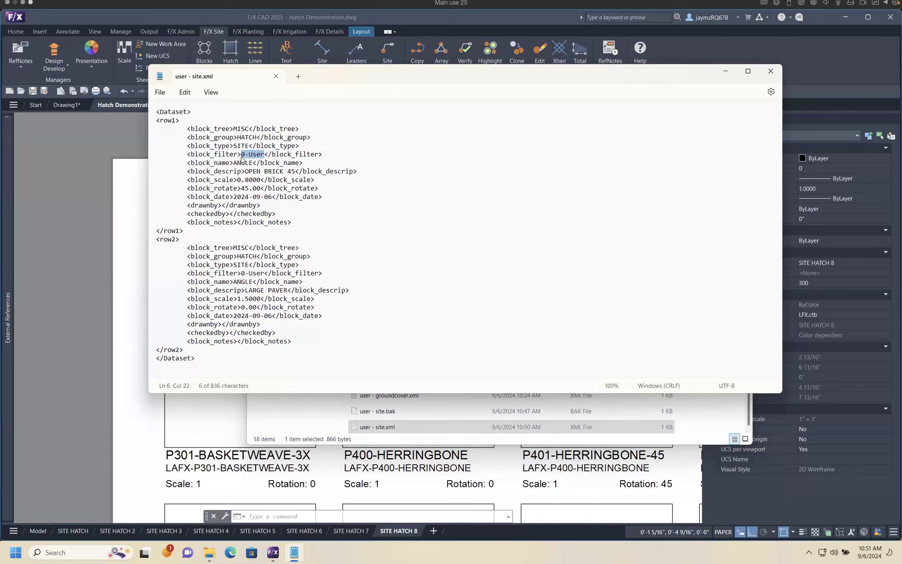
left_click(105, 135)
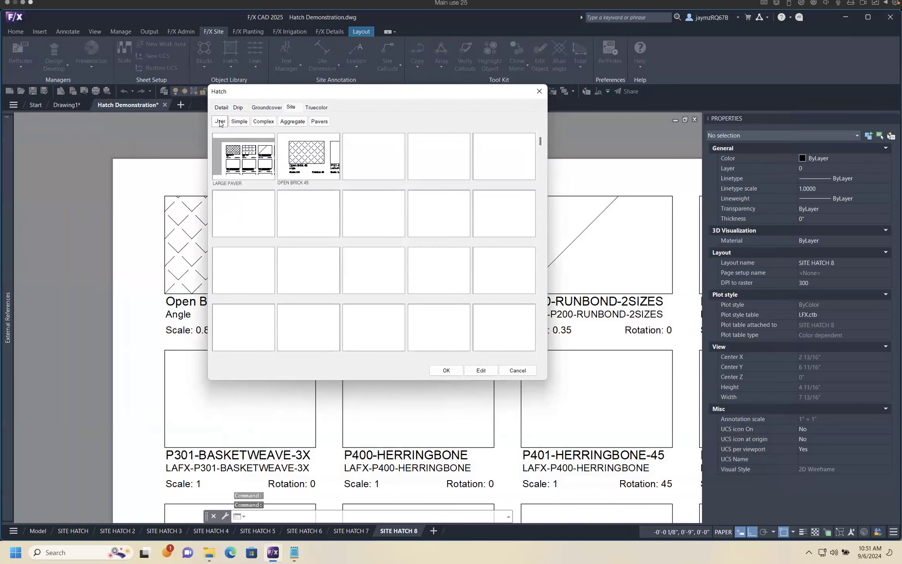
Reopen user - site.xml in Notepad and change the block_filter of the OPEN BRICK 45 row to "Z-Office Standard"
left_click(210, 551)
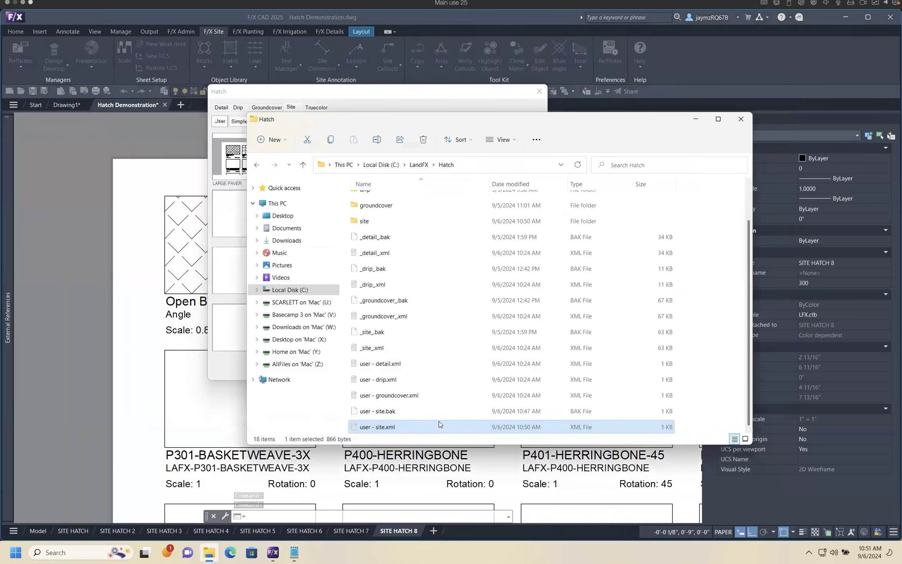
double_click(406, 426)
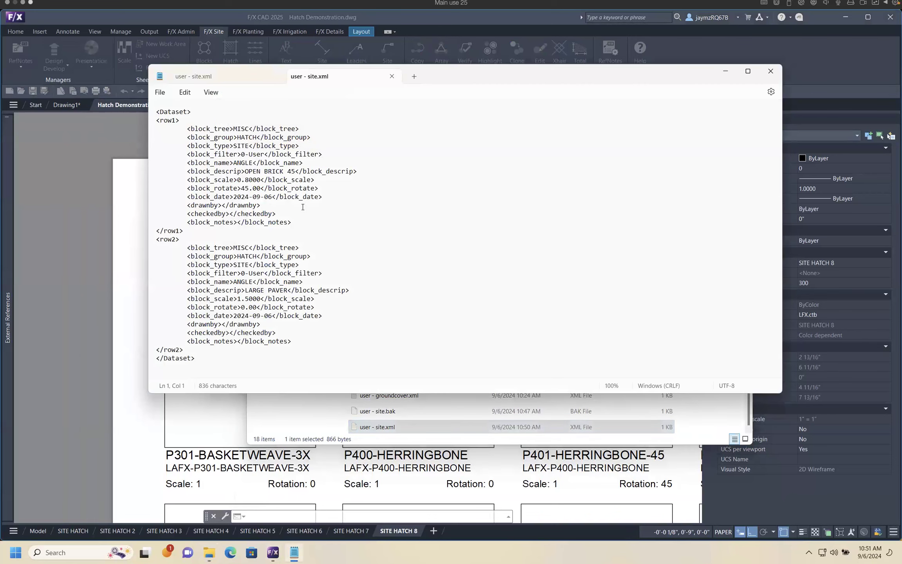
left_click_drag(248, 154, 242, 156)
mouse_move(461, 69)
left_mouse_down()
mouse_move(642, 71)
mouse_move(560, 72)
left_mouse_up()
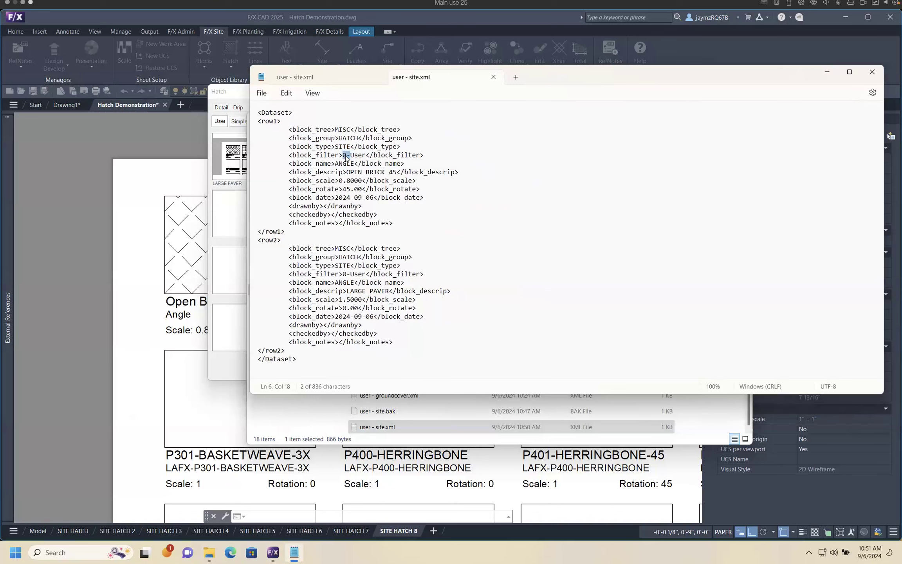
type("Z-")
key("Right")
key("Right")
key("BackSpace")
key("BackSpace")
key("BackSpace")
key("BackSpace")
type("Office Standard")
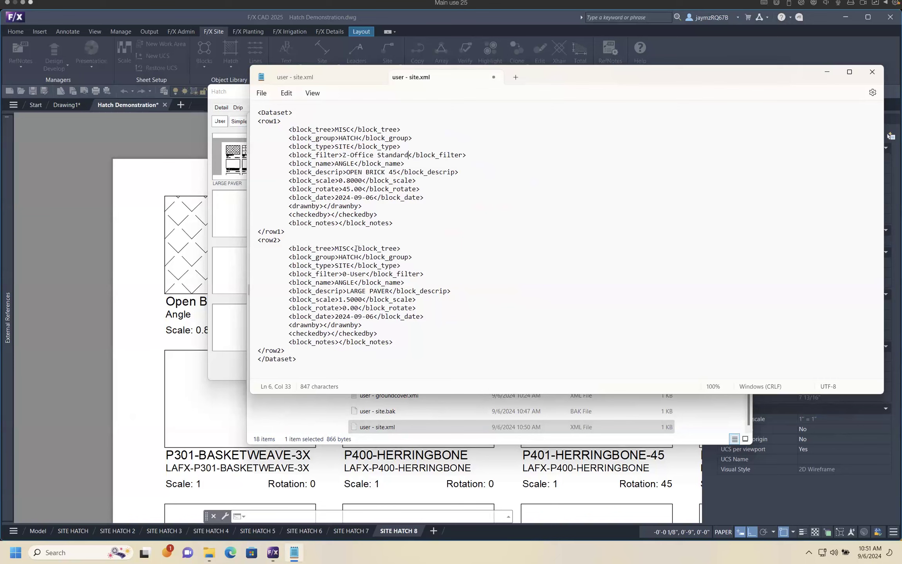
Change the block_filter of the LARGE PAVER row to "0-Custom Pavers"
left_click_drag(343, 155, 409, 156)
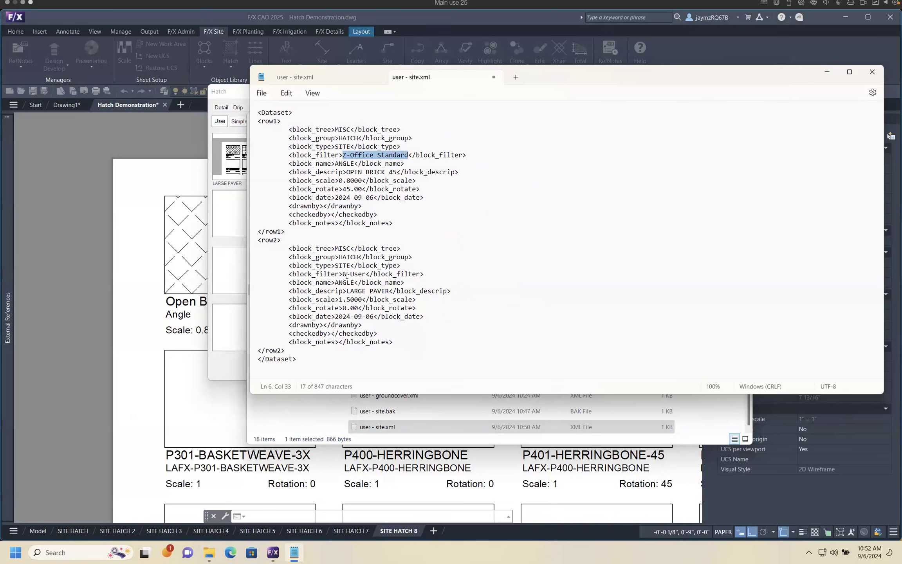
left_click_drag(342, 275, 366, 276)
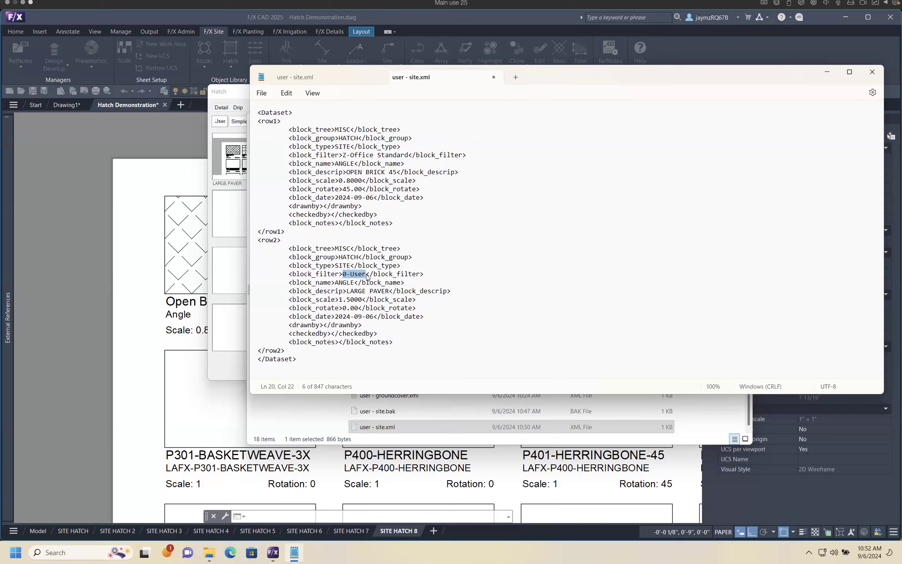
left_click(352, 275)
double_click(364, 274)
type("Custom ")
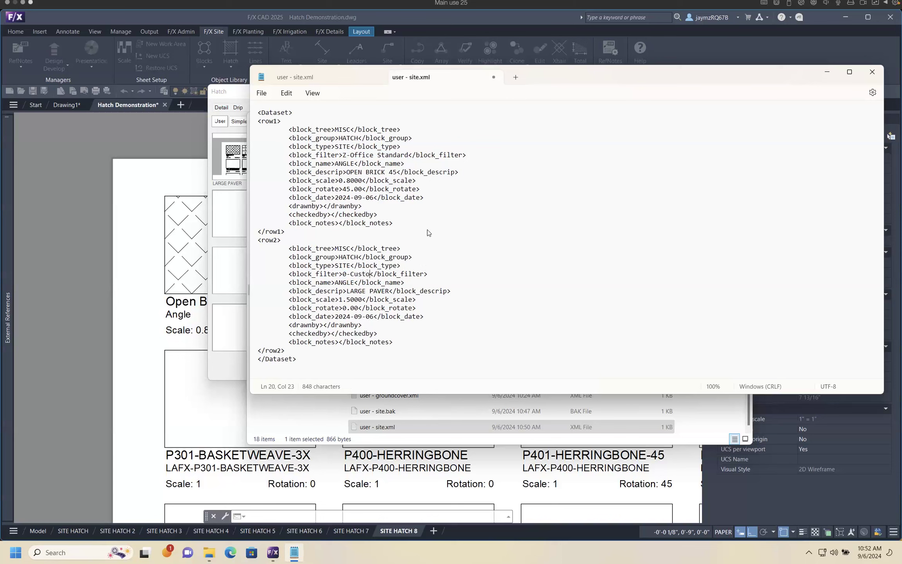
type("Pavers")
Save the edited user - site.xml and close both open copies of the file
left_click_drag(343, 155, 409, 156)
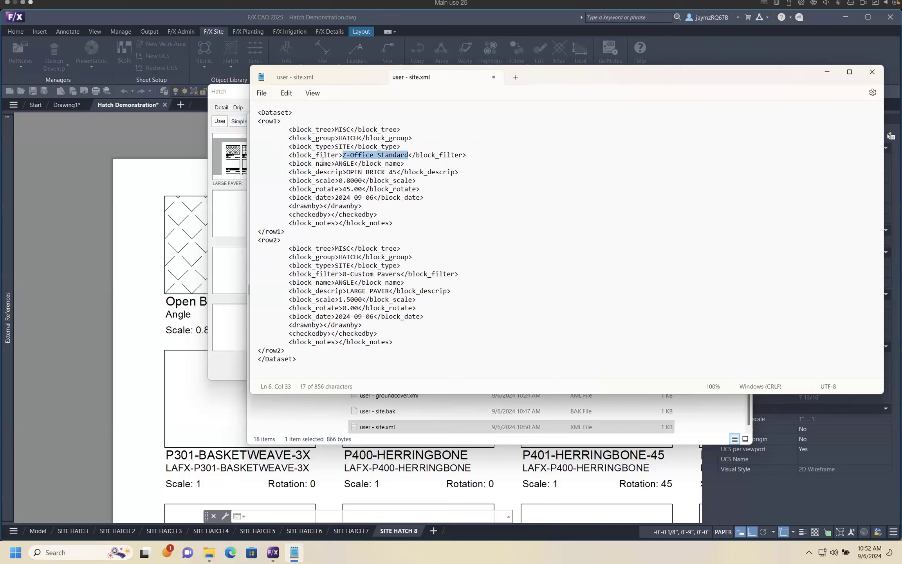
left_click(267, 94)
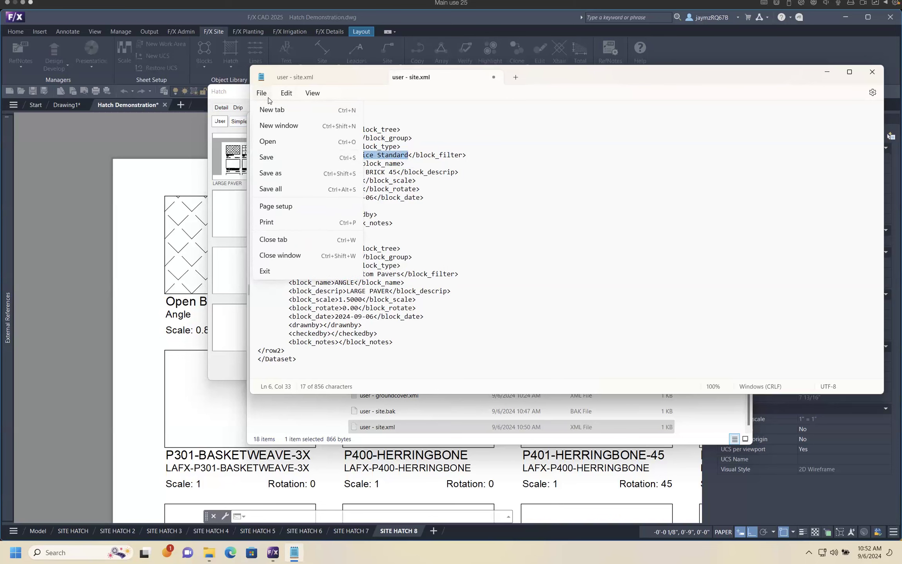
left_click(285, 156)
left_click(490, 78)
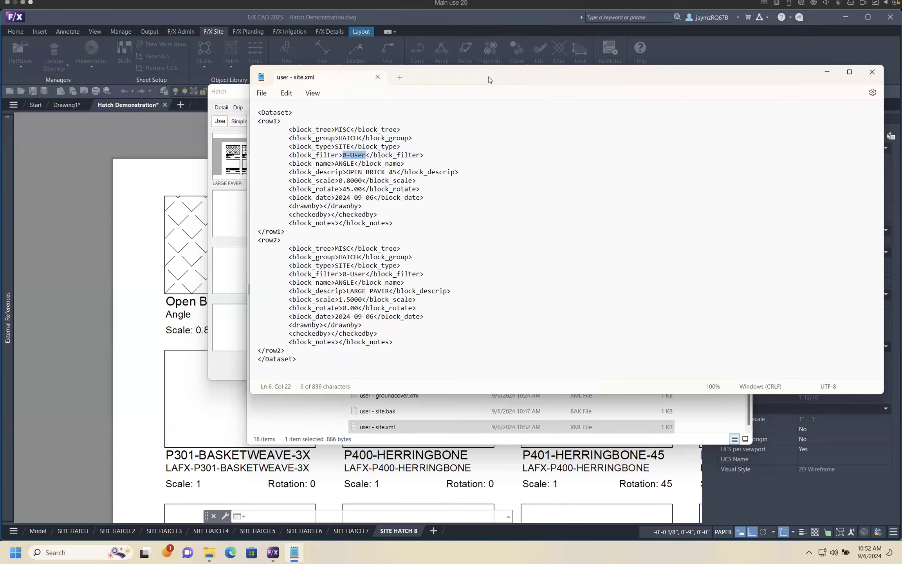
left_click(378, 77)
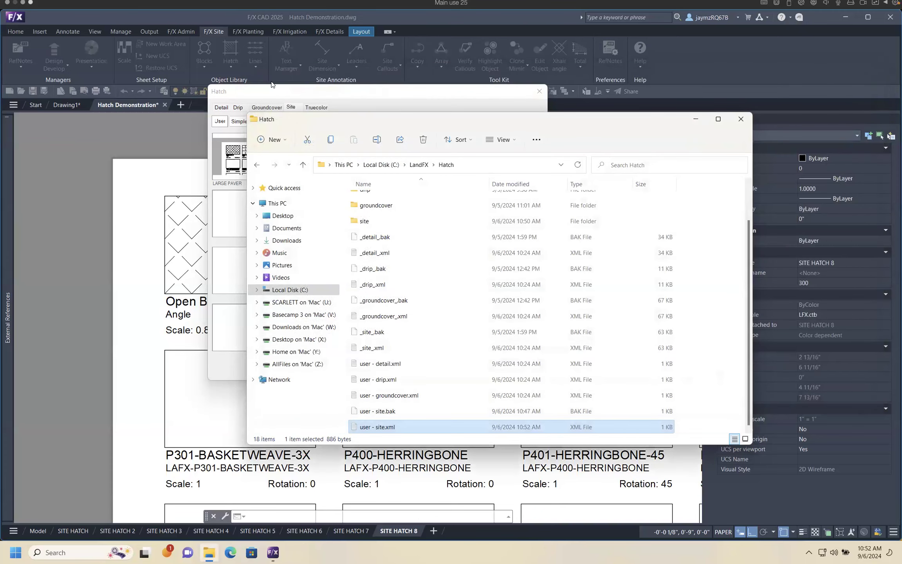
Reload the Site hatch library in F/X CAD and check the hatches in the Custom Pavers and Office Standard categories
left_click(282, 89)
left_click(538, 91)
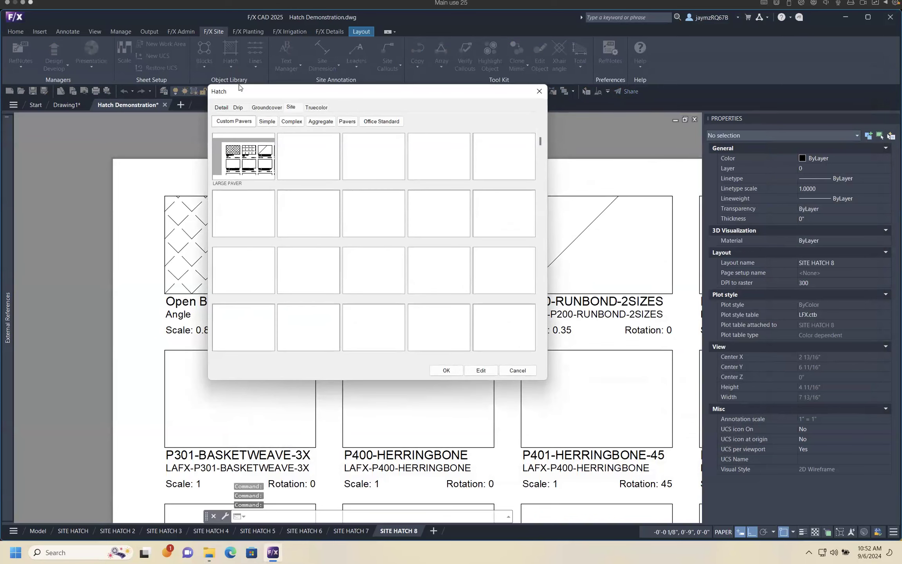
left_click(256, 155)
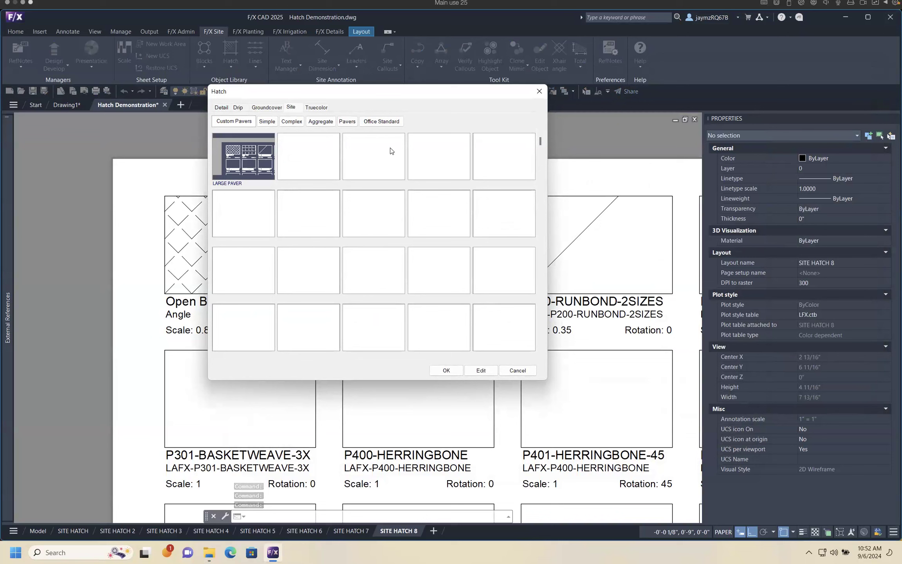
left_click(381, 121)
left_click(253, 164)
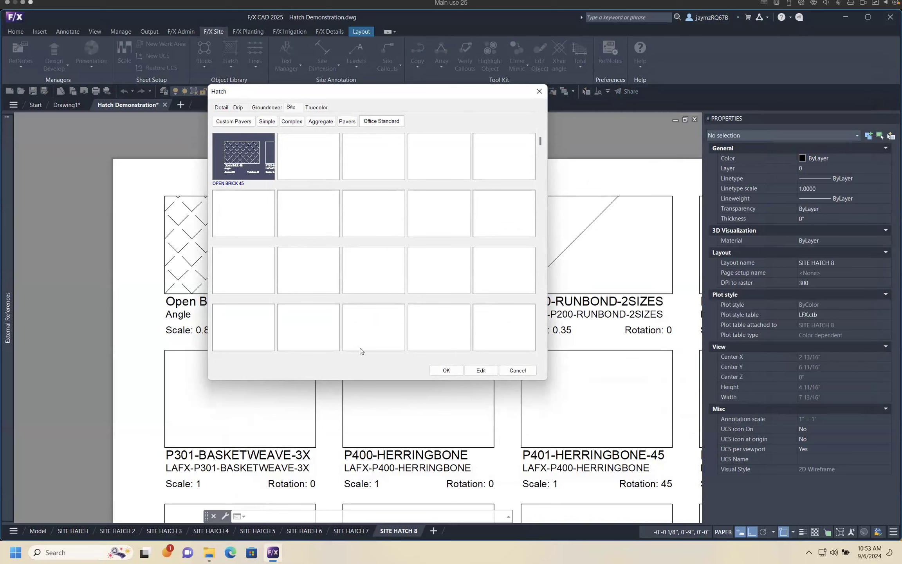
left_click(515, 372)
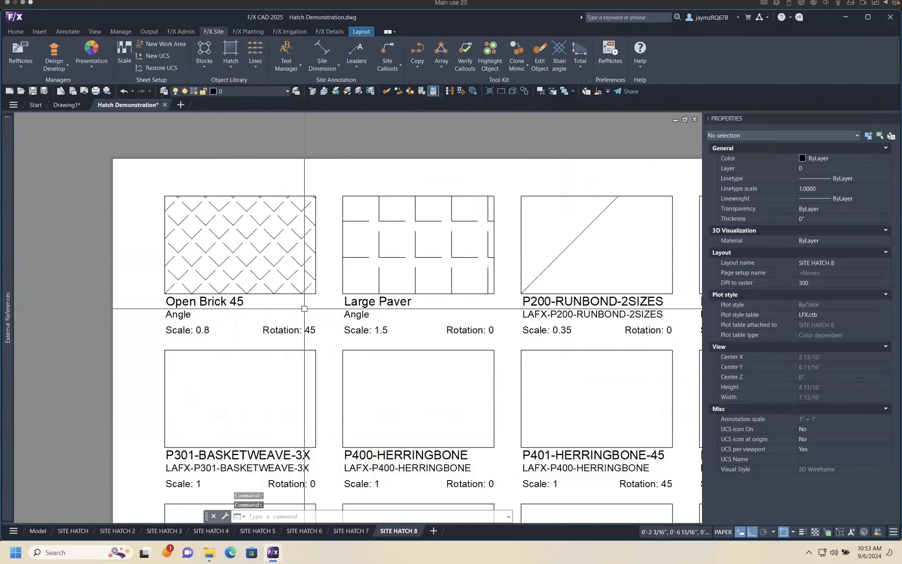
Restore the Hatch Demonstration drawing to a floating window, reduce its size and move it within the workspace
middle_click_drag(309, 294, 390, 306)
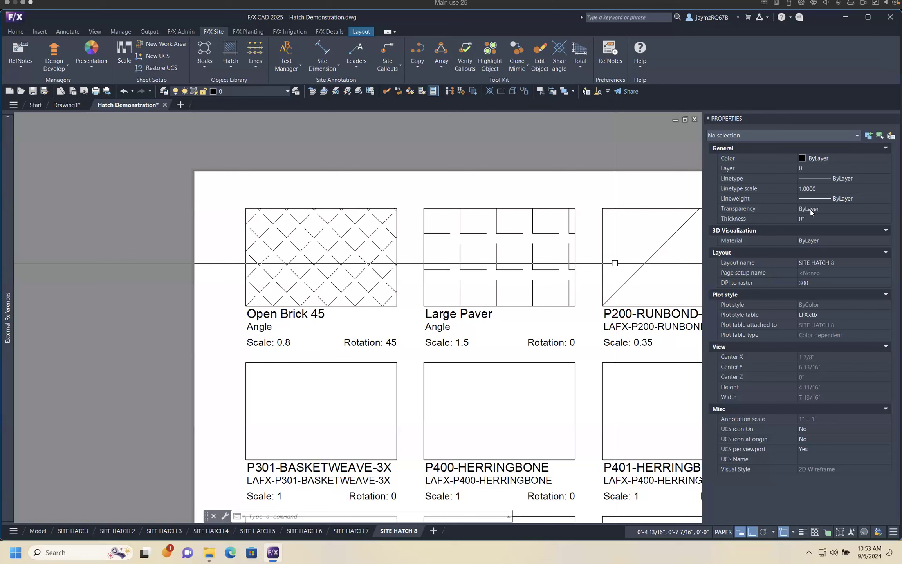
left_click(686, 120)
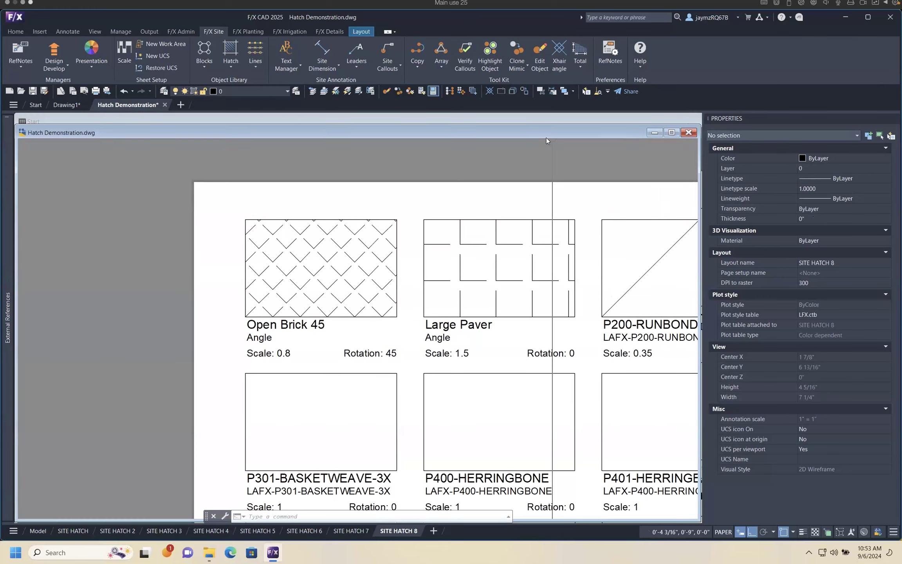
left_click_drag(547, 129, 554, 117)
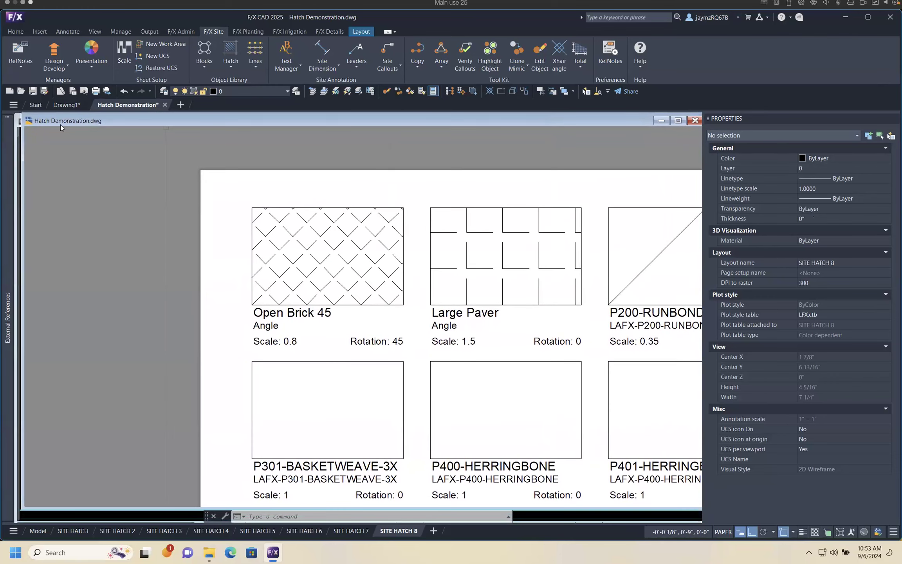
left_click_drag(22, 114, 180, 163)
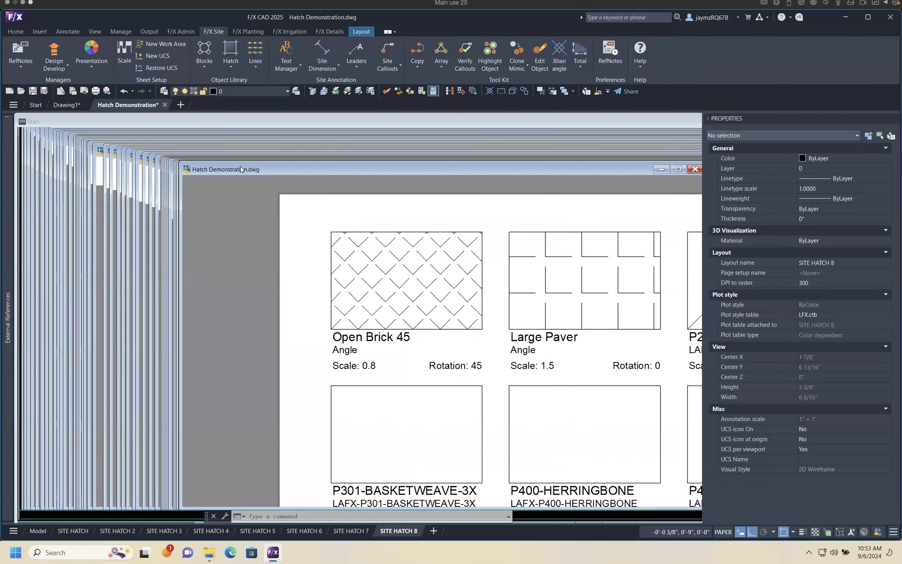
left_click_drag(240, 167, 164, 130)
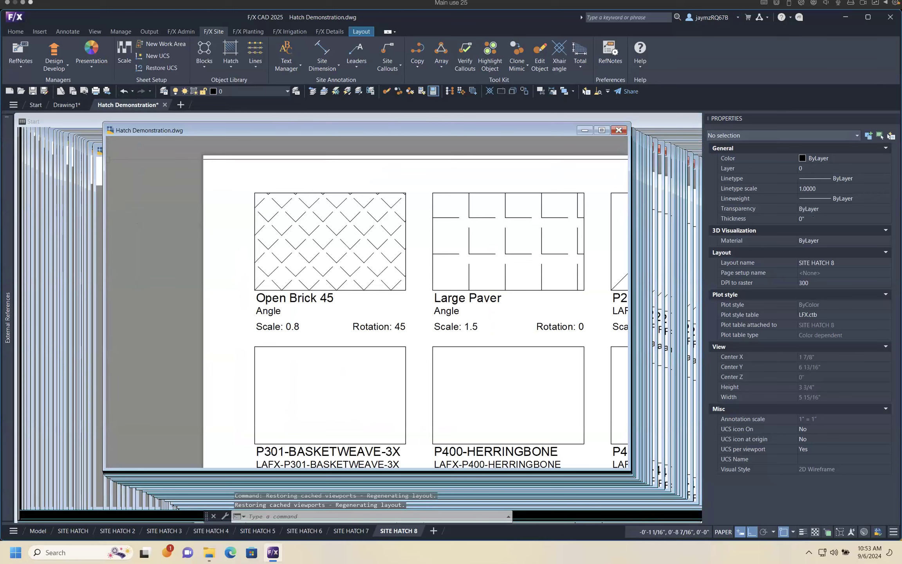
Shrink the floating drawing window's width and height and zoom in on the Open Brick 45 hatch sample
left_click_drag(104, 173, 356, 180)
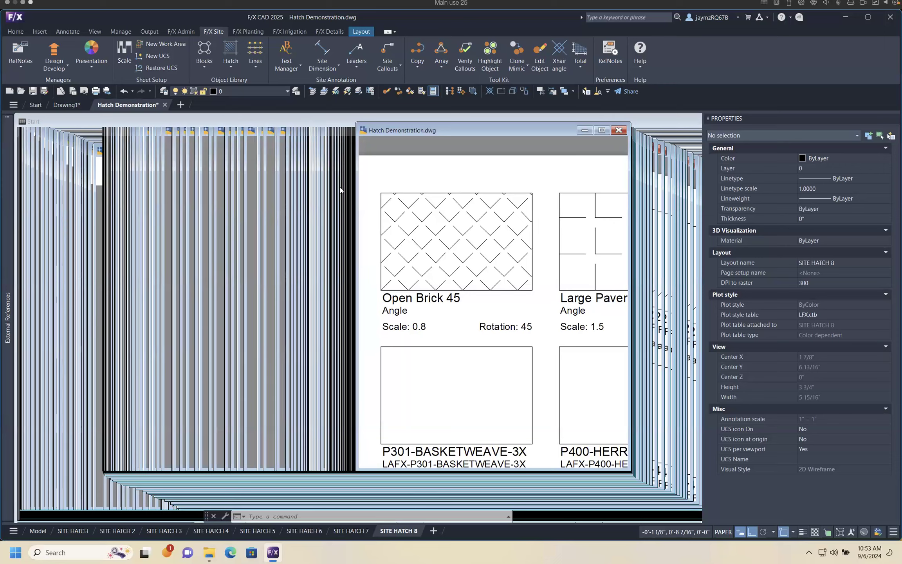
left_click_drag(428, 470, 439, 331)
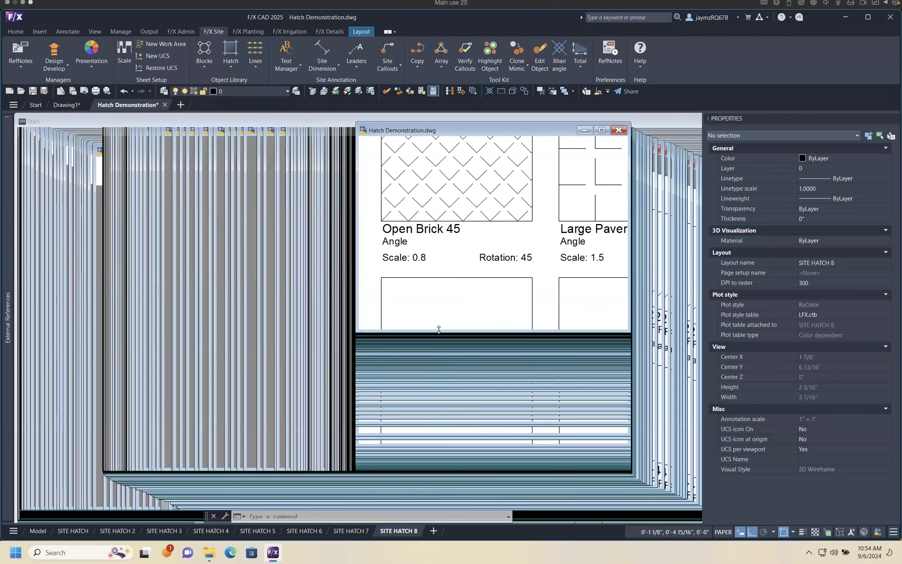
middle_click_drag(479, 183, 503, 223)
scroll(527, 175, "up", 2)
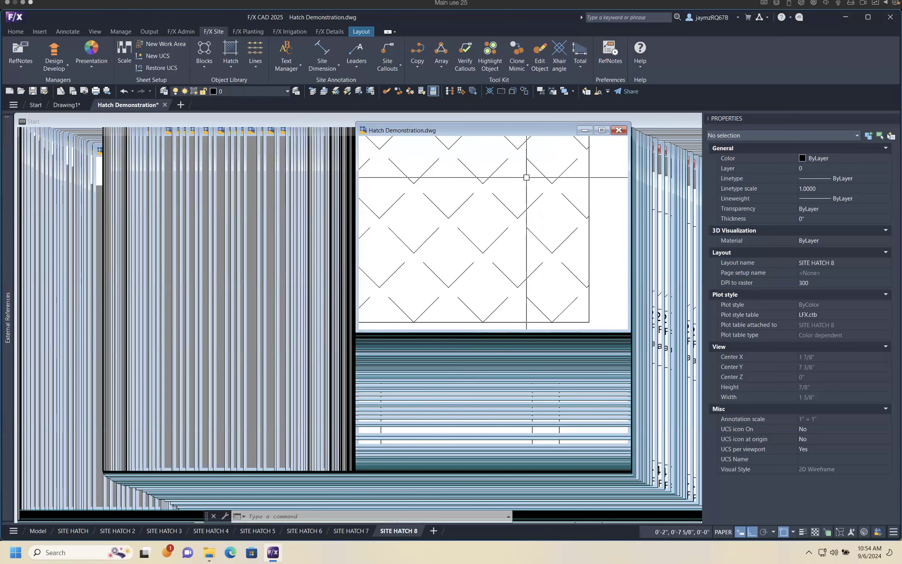
Zoom to the Open Brick 45 sample's boundary rectangle, and closer until only the hatch pattern fills the floating drawing window
scroll(528, 176, "down", 1)
middle_click_drag(527, 177, 577, 218)
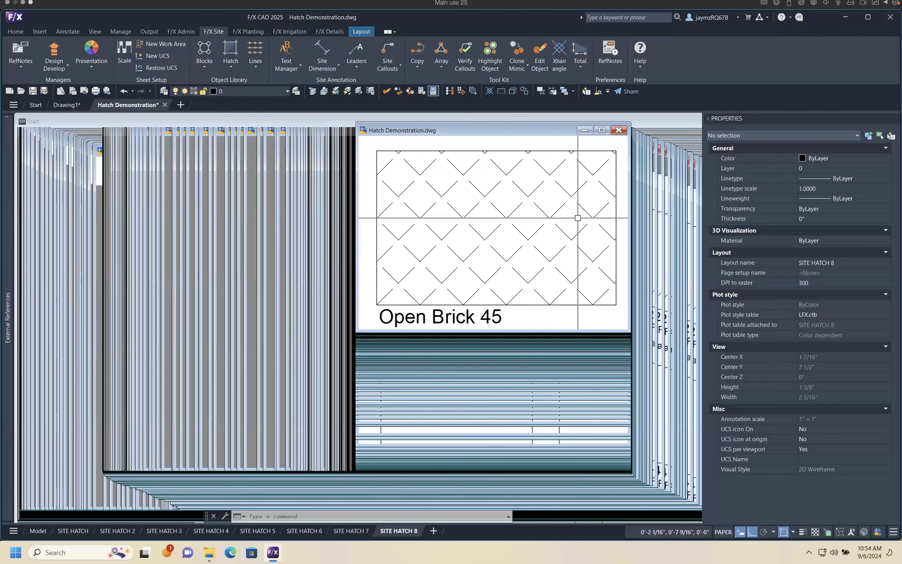
type("z")
key("Return")
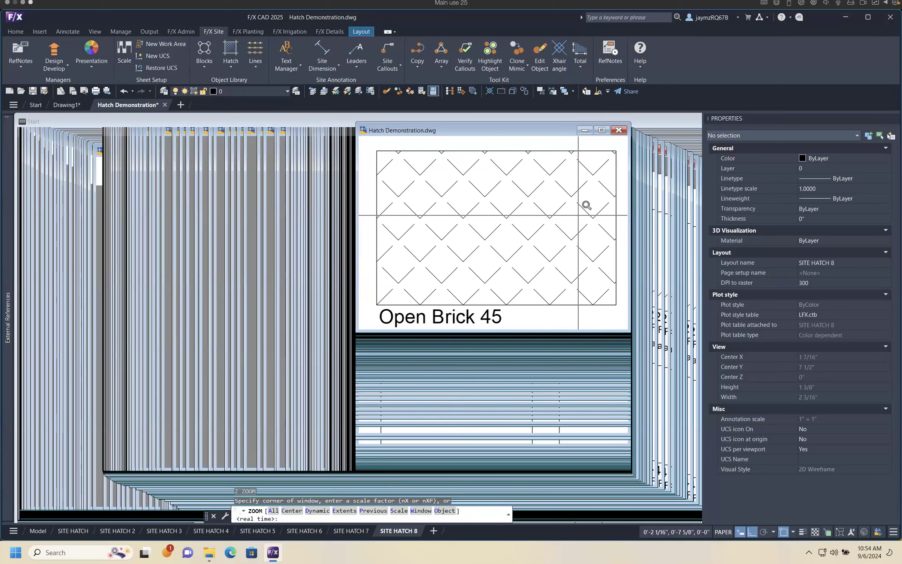
type("o")
key("Return")
left_click(552, 151)
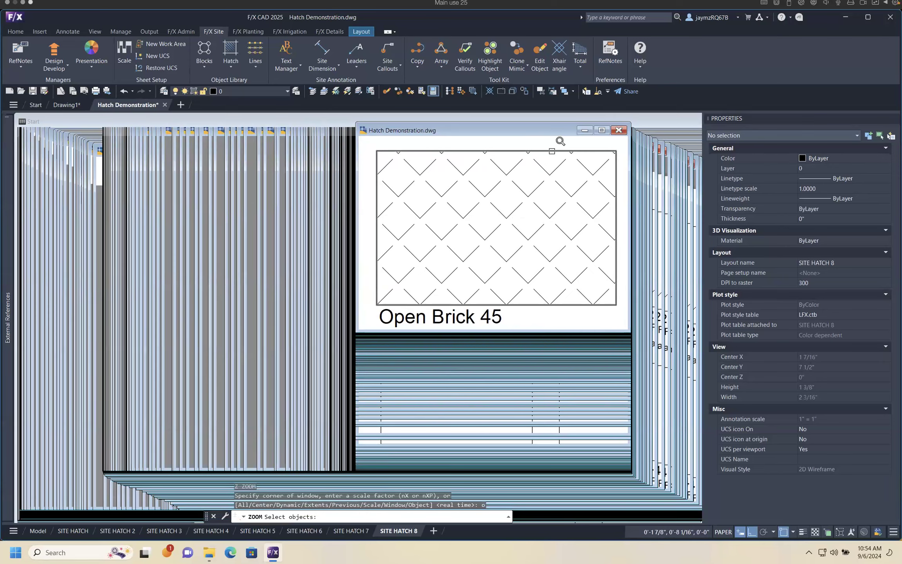
key("Return")
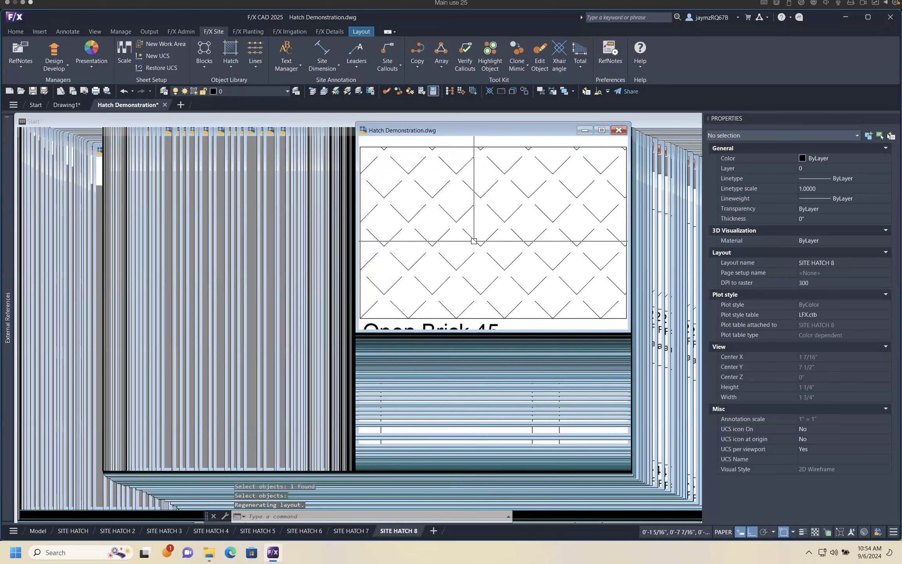
scroll(491, 232, "up", 2)
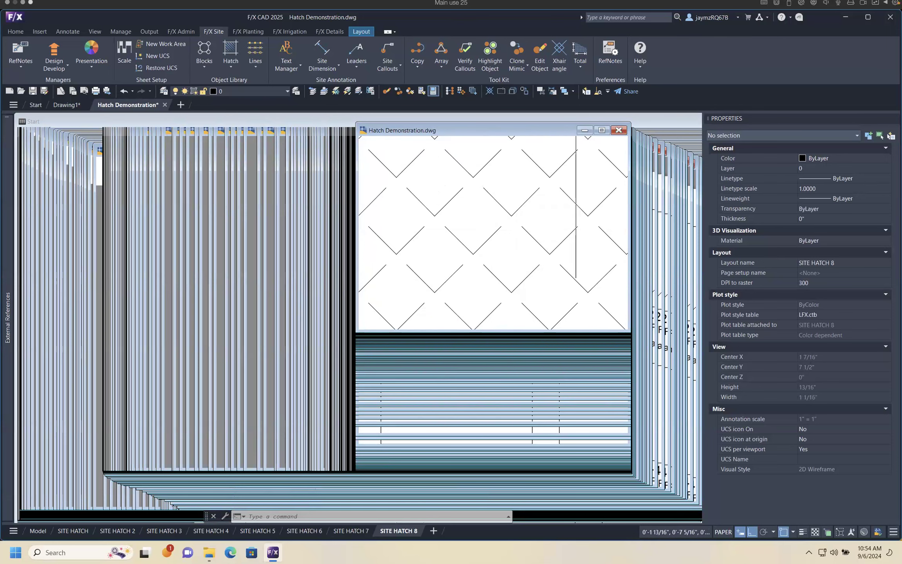
Start a slide of the current view with MSLIDE and choose C:\LandFX\Hatch\site as the save folder
left_click(231, 66)
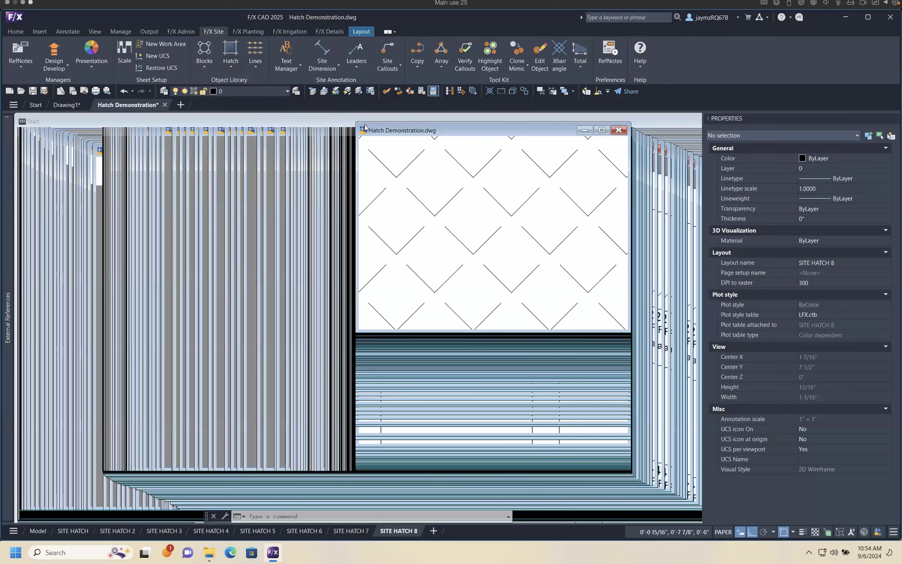
type("mslide")
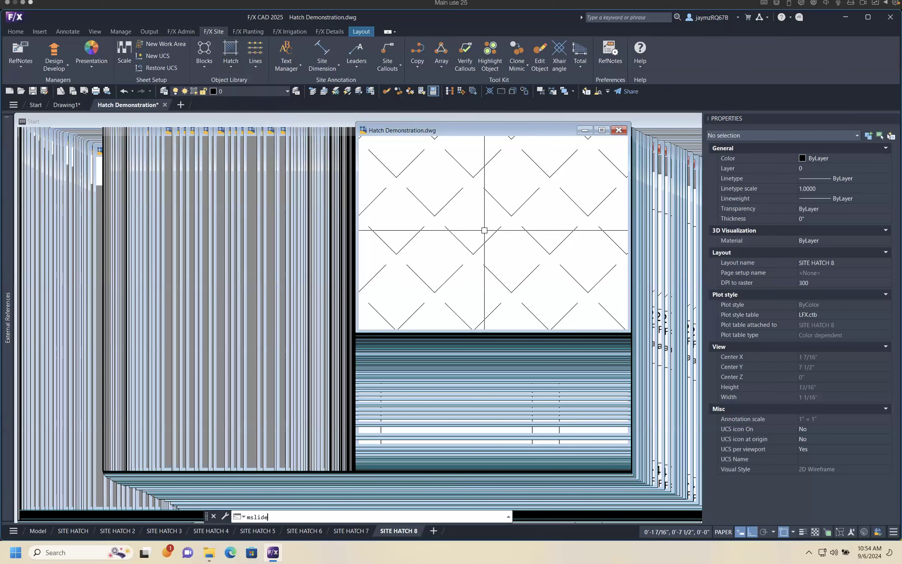
key("Return")
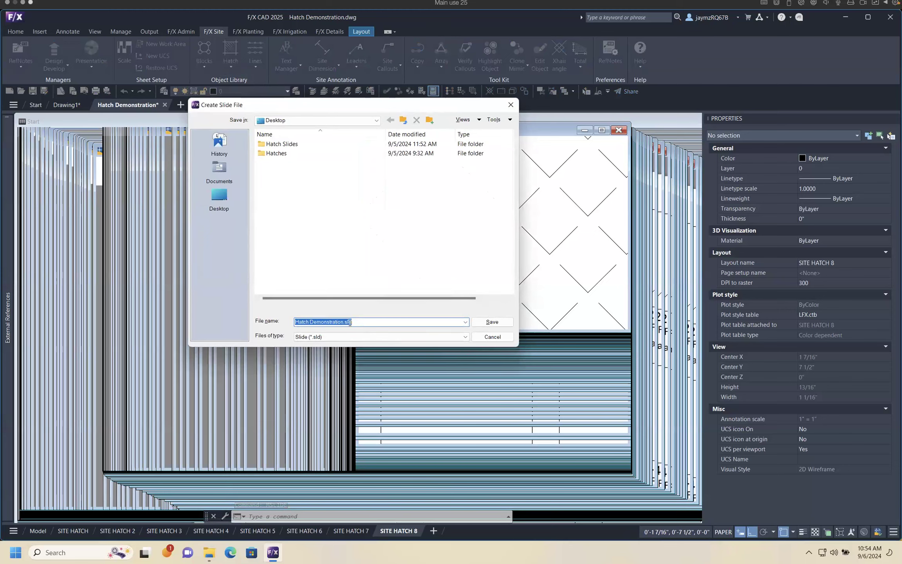
left_click(342, 120)
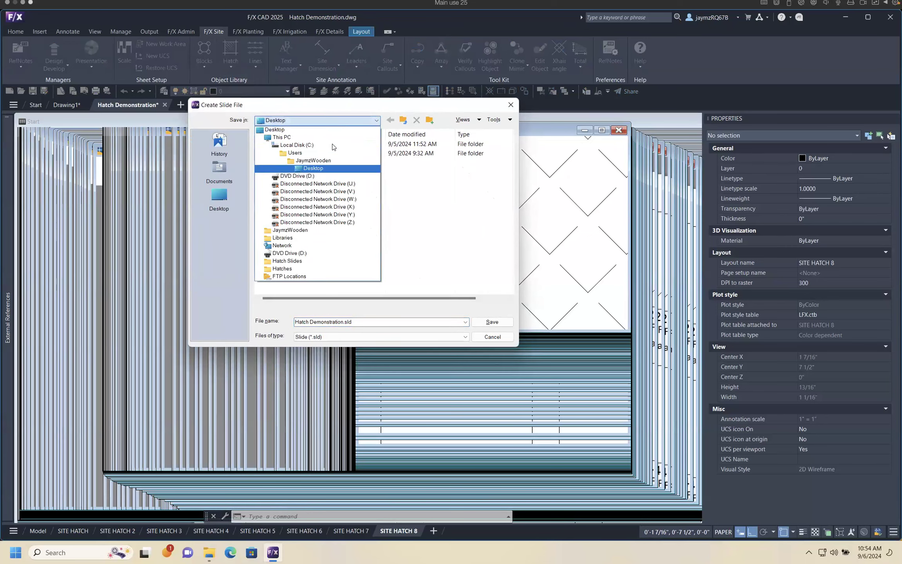
left_click(328, 144)
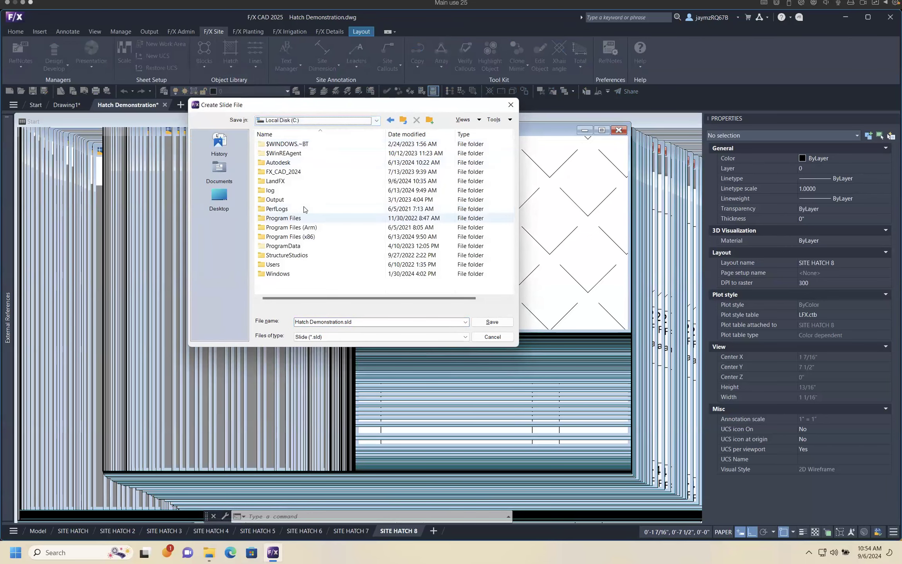
double_click(304, 182)
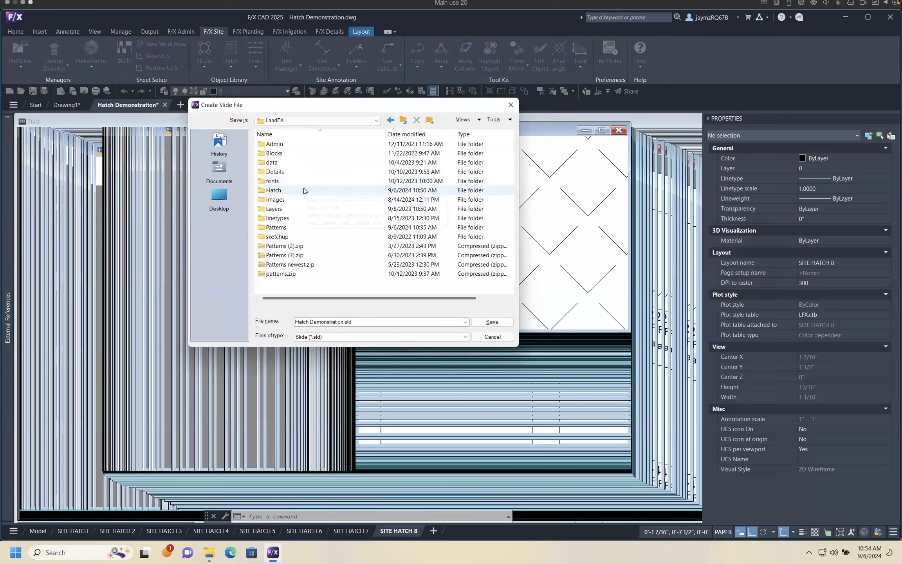
double_click(305, 191)
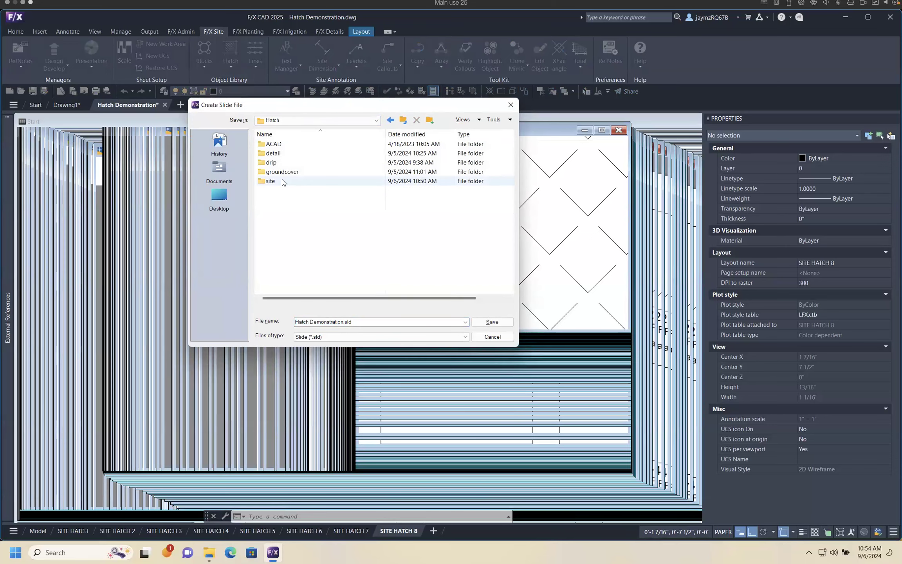
double_click(282, 181)
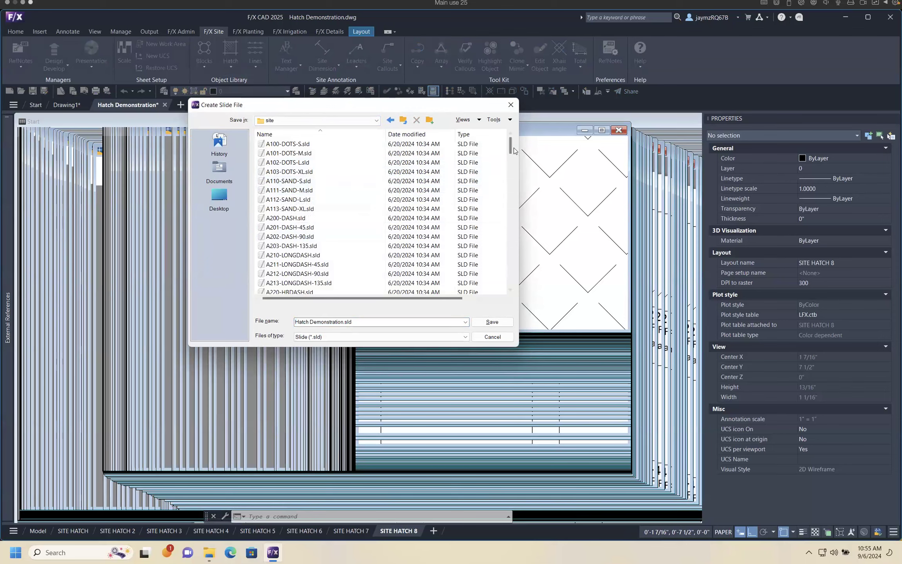
Save the slide over the existing OPEN BRICK 45.sld and confirm the replacement
left_click_drag(510, 146, 522, 267)
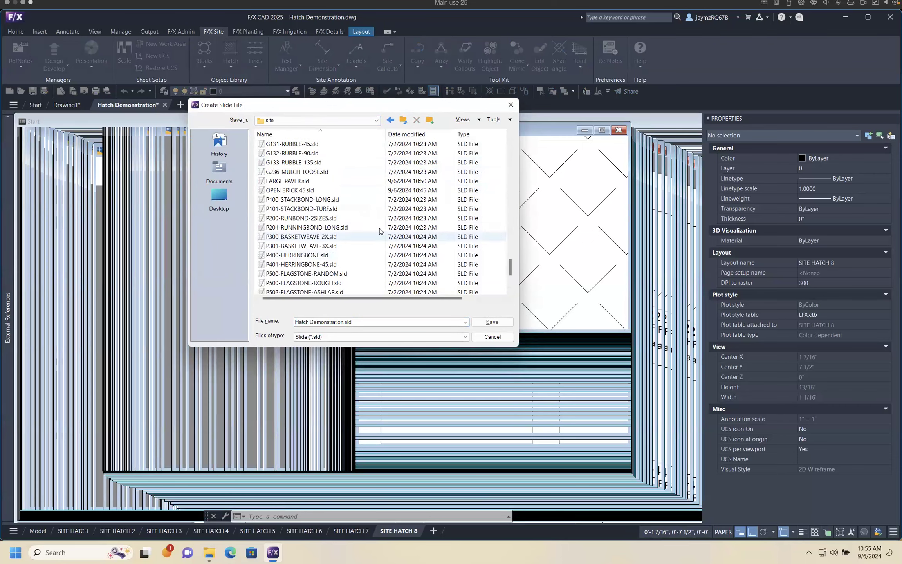
left_click(305, 192)
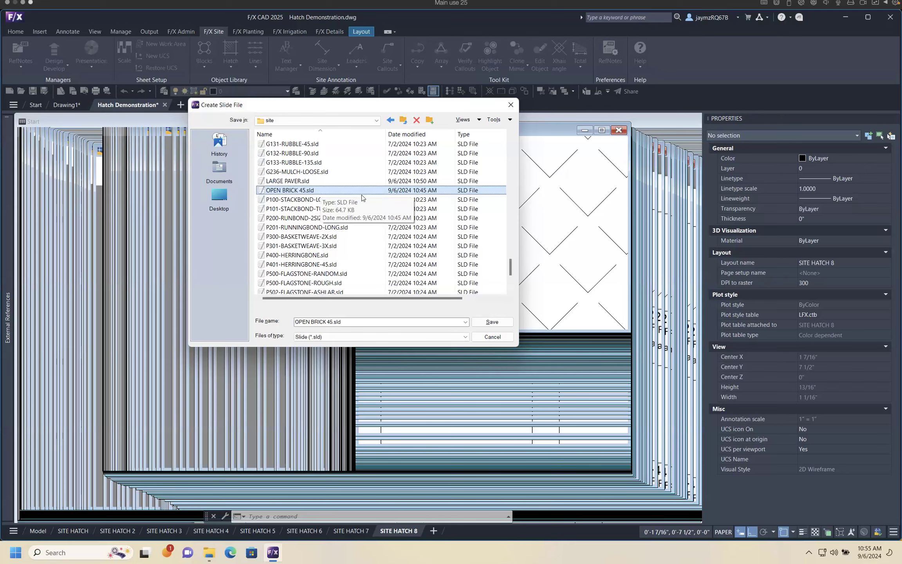
left_click(482, 322)
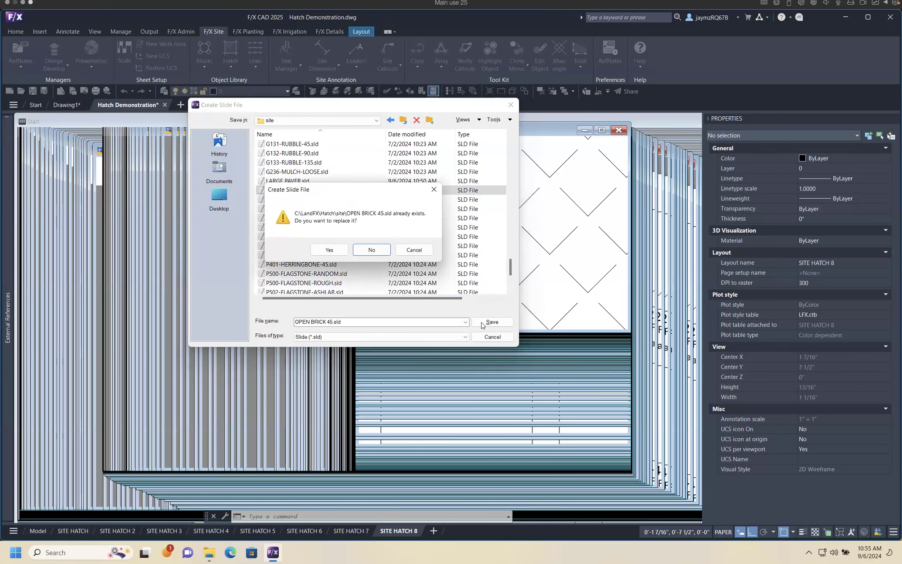
left_click(331, 251)
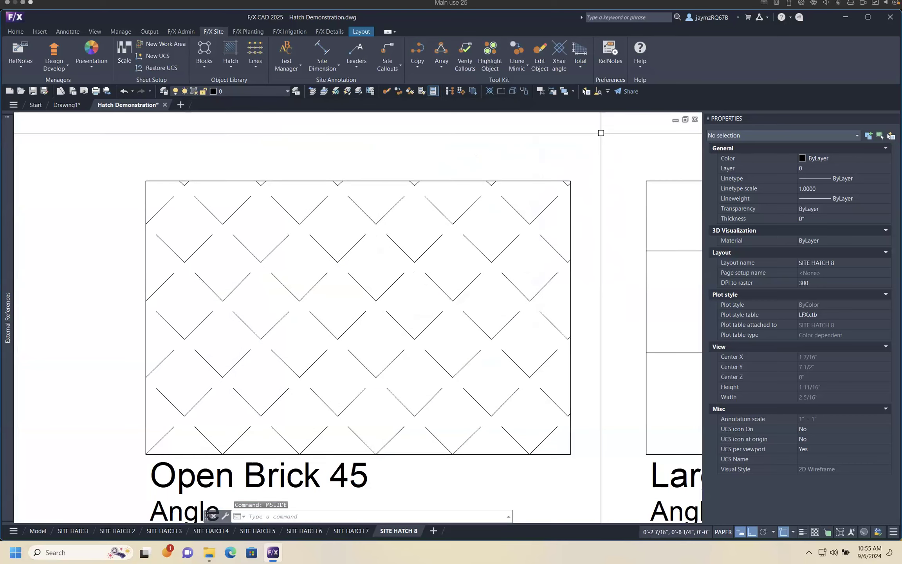
Check the OPEN BRICK 45 thumbnail in the hatch library's Office Standard category and close the library
left_click(232, 65)
left_click(240, 84)
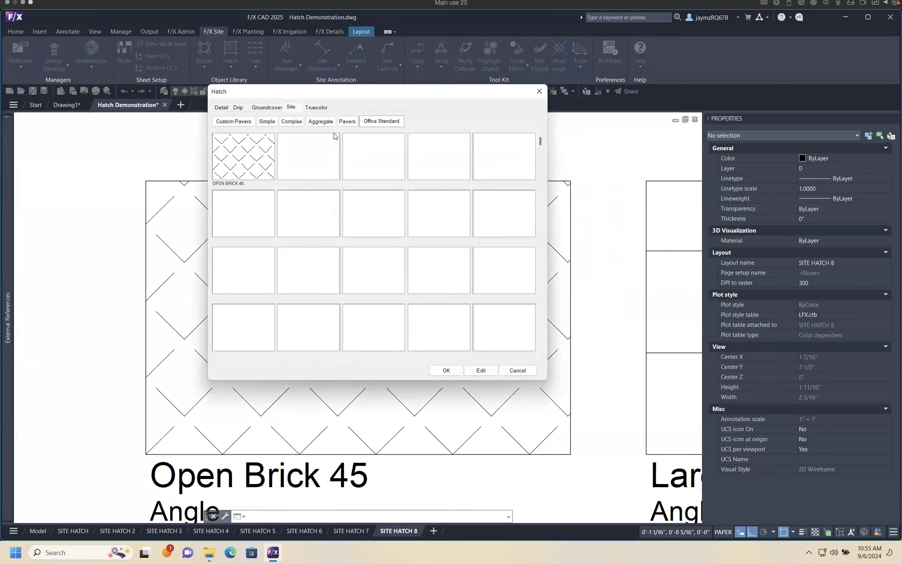
left_click(540, 90)
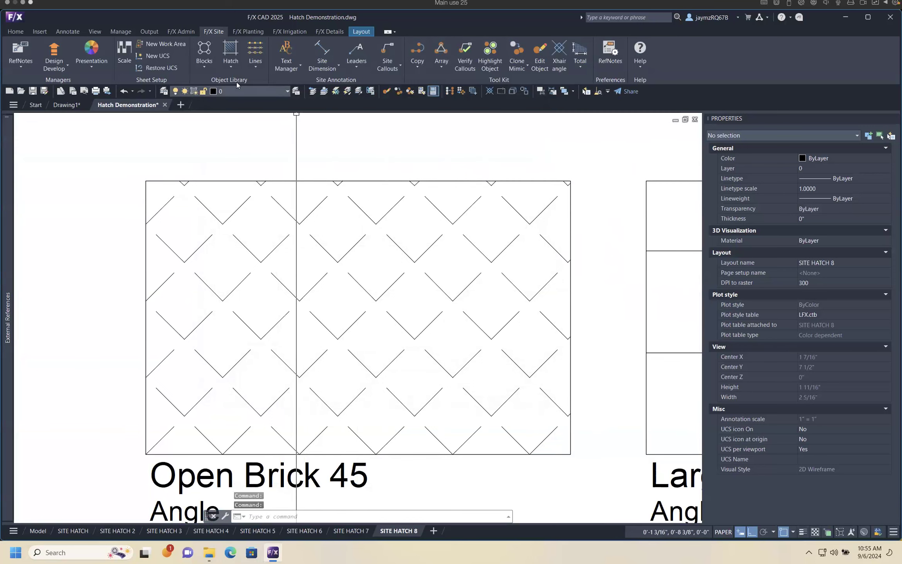
Maximize the floating Hatch Demonstration drawing window
left_click(231, 66)
left_click(247, 104)
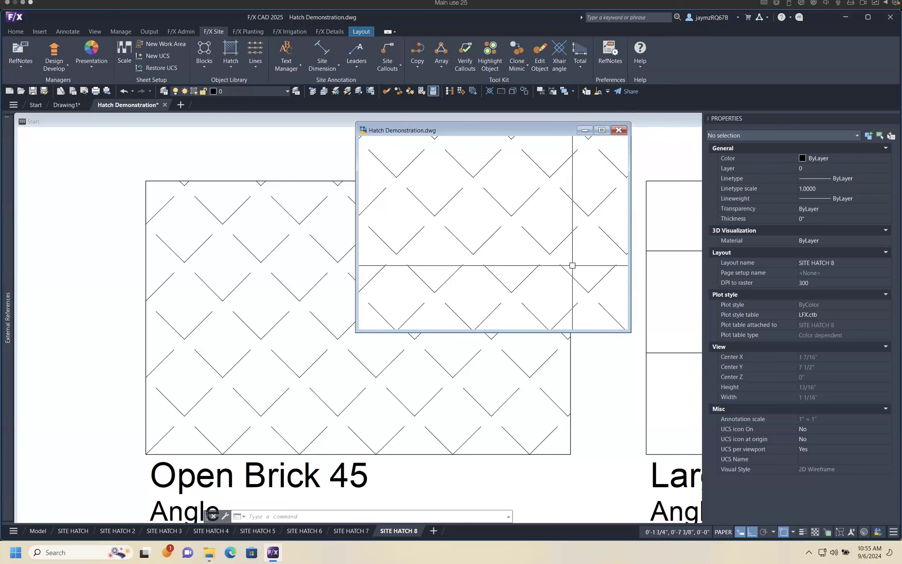
left_click(602, 130)
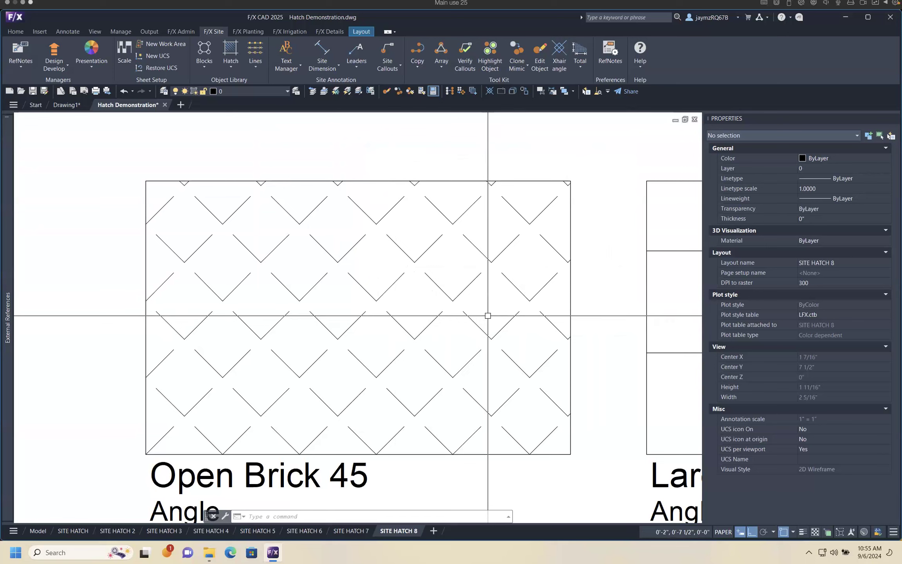
Inspect the LARGE PAVER thumbnail in the Site library's Custom Pavers category, and leave the library without placing a hatch
left_click(238, 66)
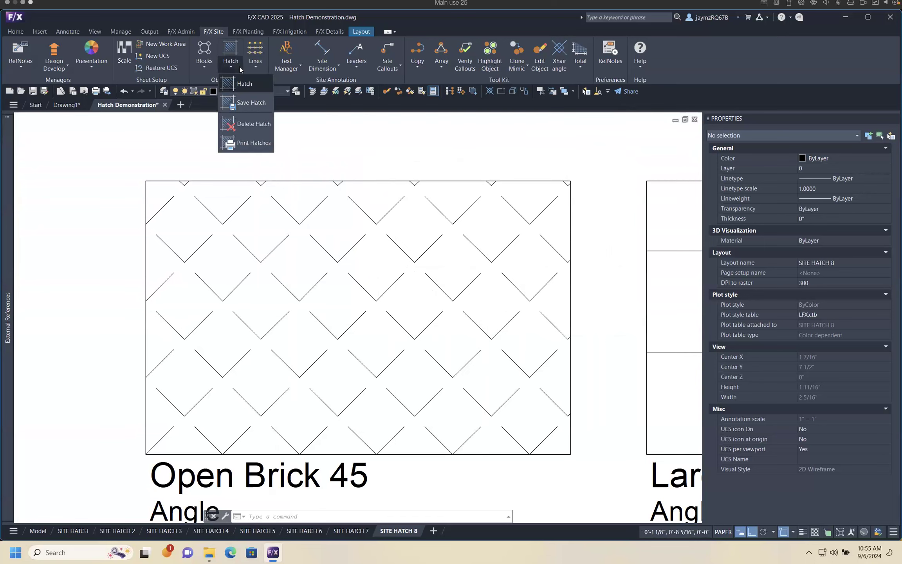
left_click(244, 85)
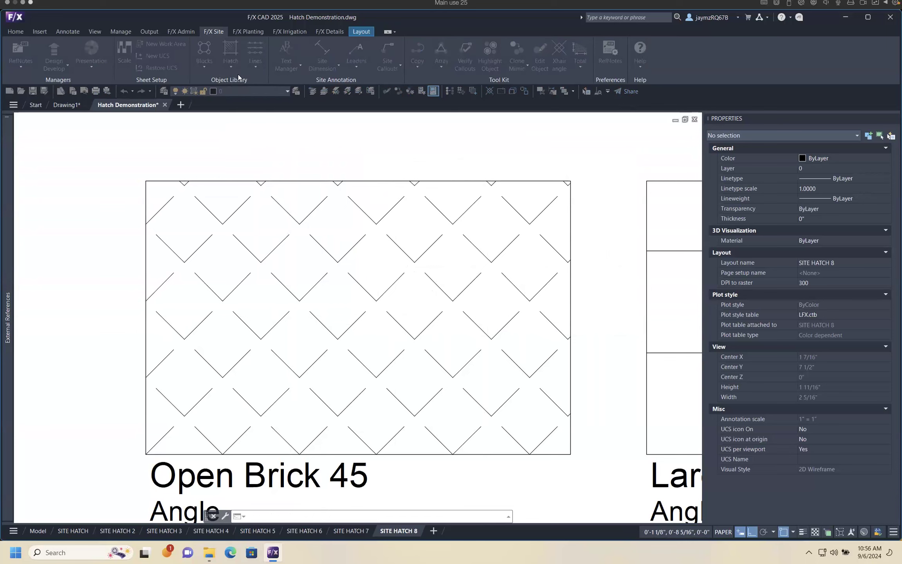
left_click(256, 183)
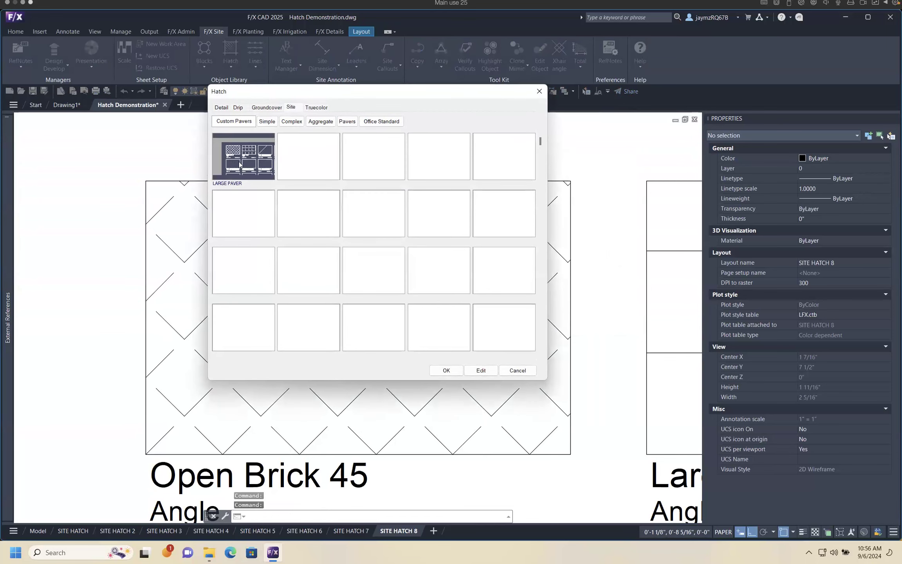
left_click(514, 371)
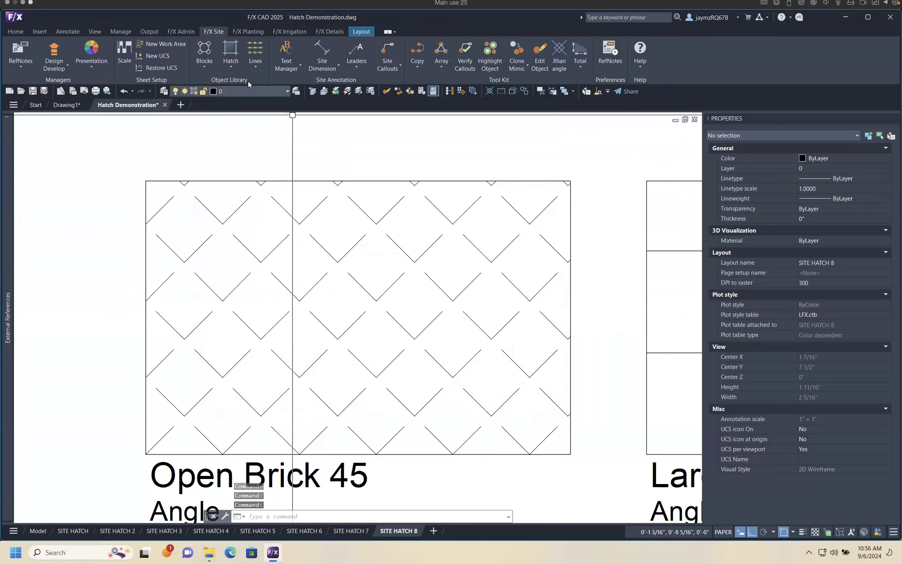
Delete the LARGE PAVER hatch from the Site library's Custom Pavers category and reopen the hatch library to check the categories
left_click(233, 65)
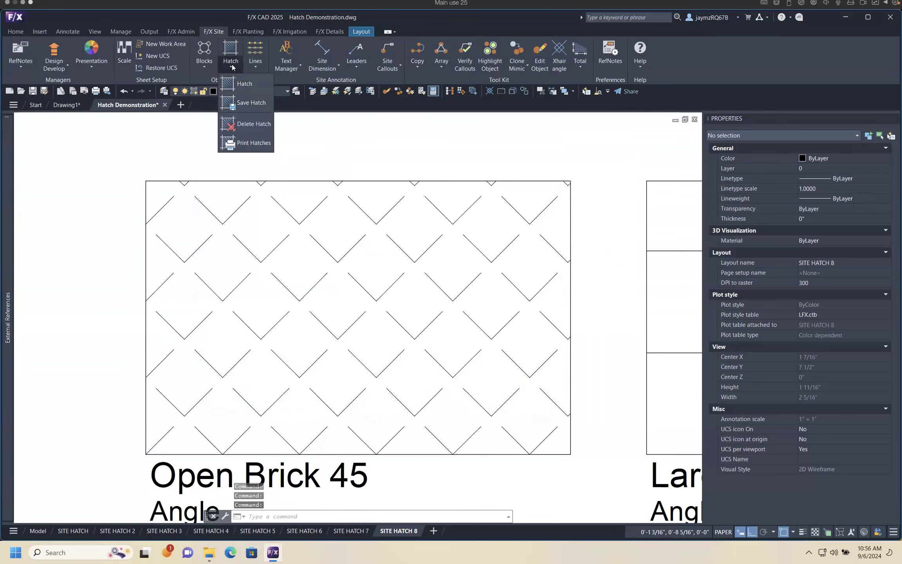
left_click(247, 124)
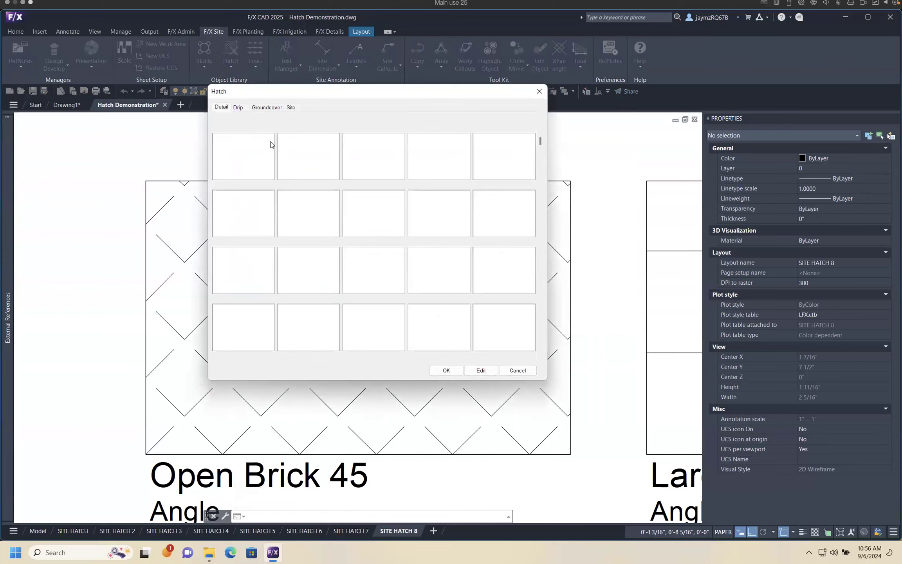
left_click(291, 108)
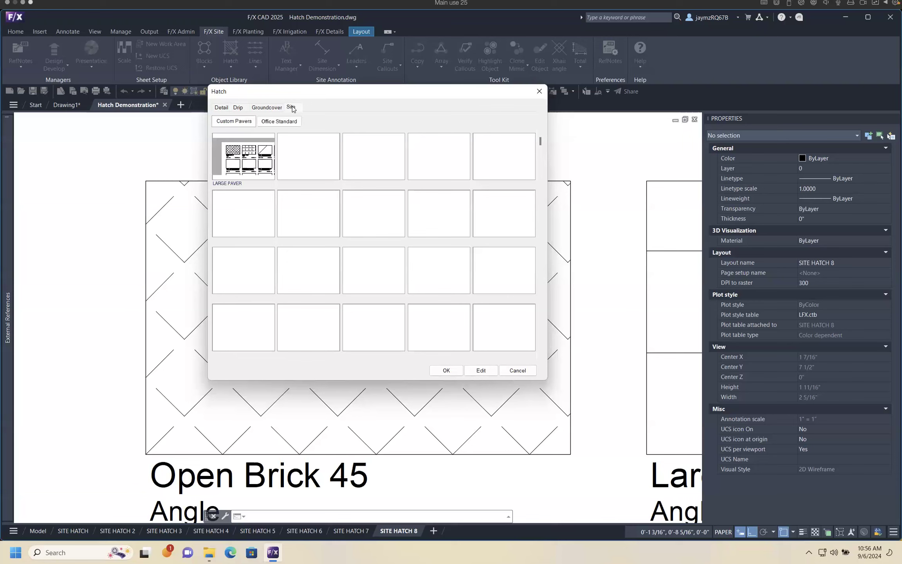
left_click(237, 151)
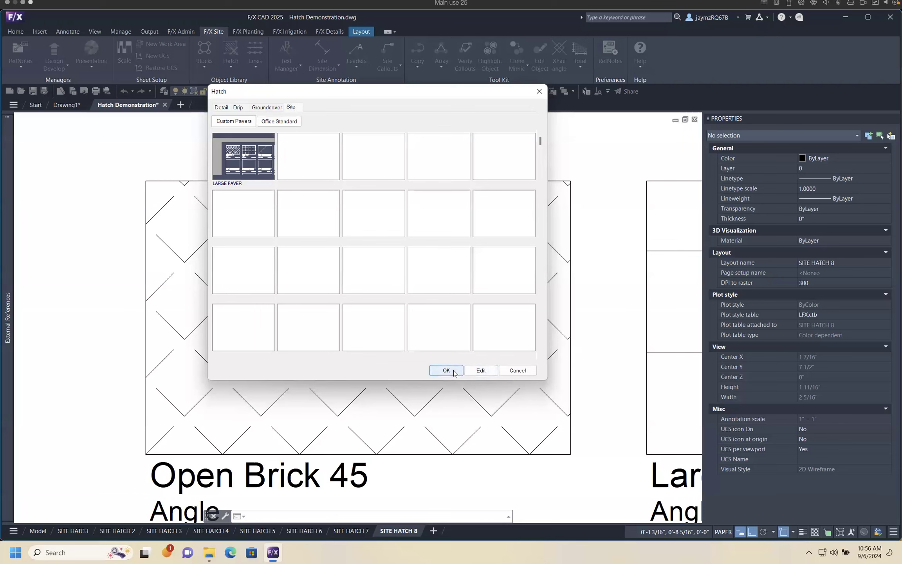
left_click(447, 371)
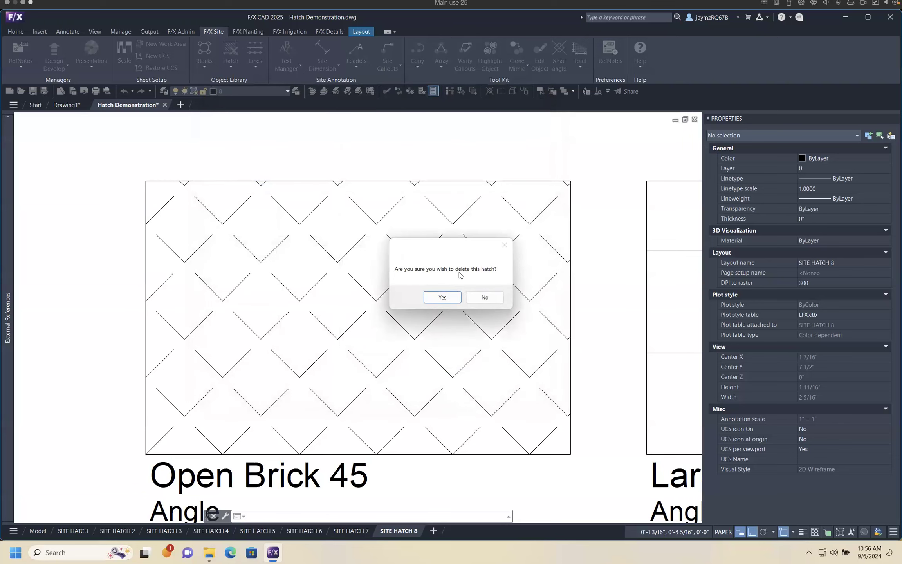
left_click(442, 298)
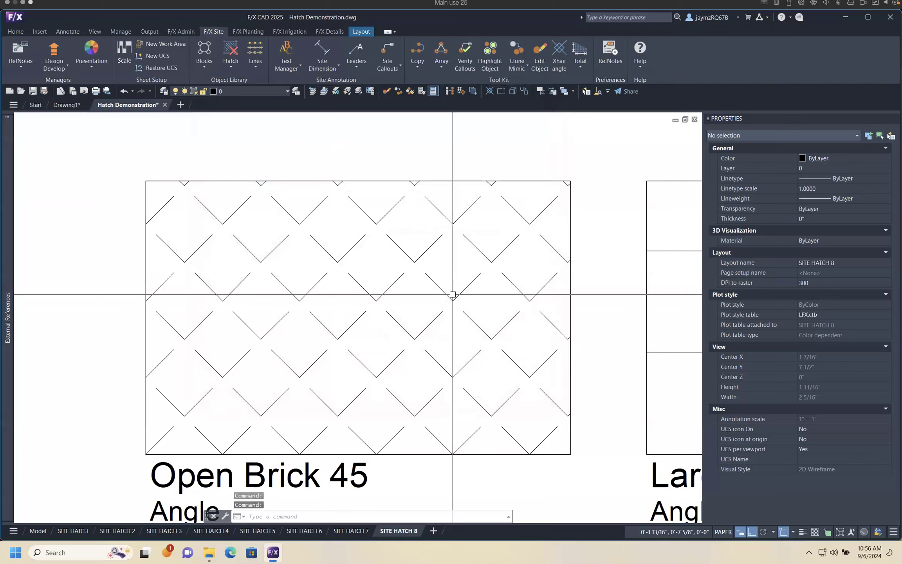
left_click(232, 68)
left_click(242, 81)
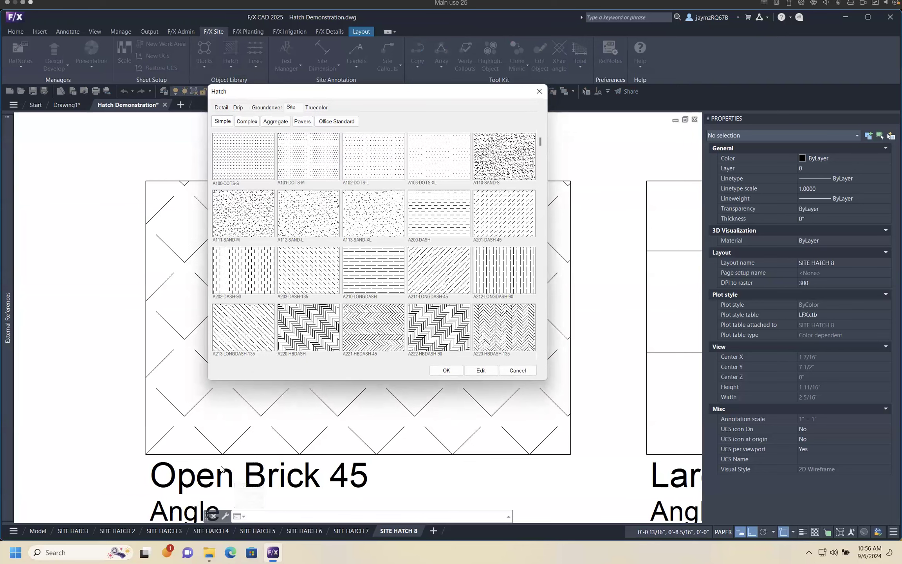
Switch to File Explorer to look through the slide files in C:\LandFX\Hatch\site, then view the Pavers category in the hatch library
left_click(209, 550)
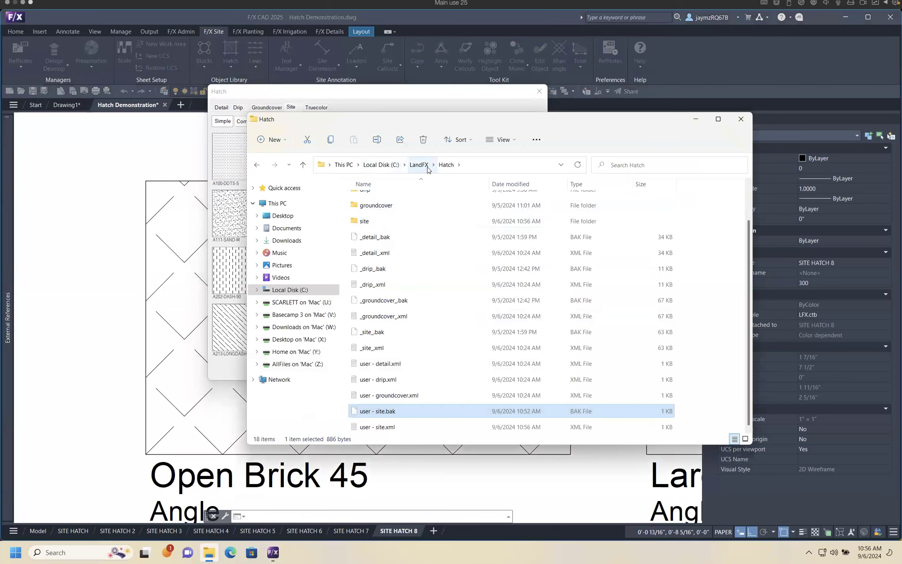
double_click(393, 222)
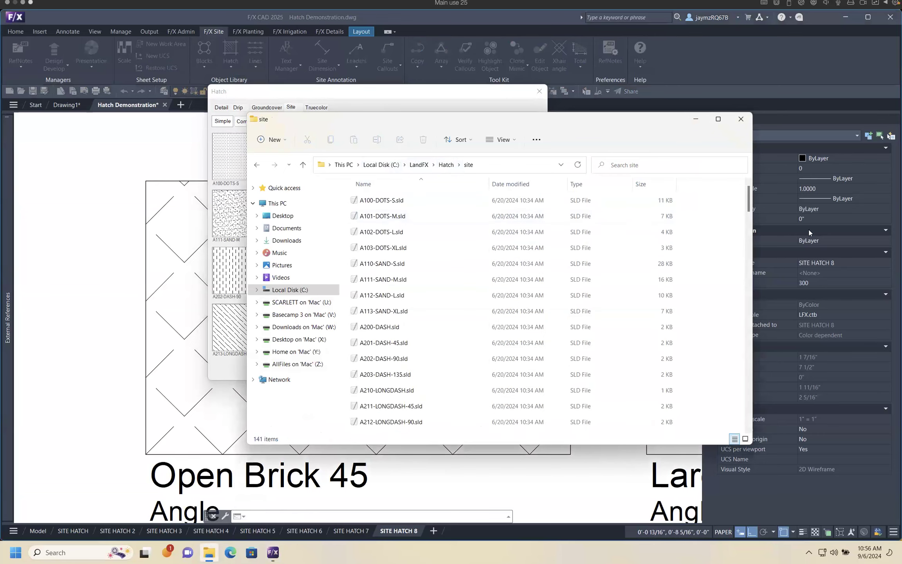
scroll(749, 204, "down", 2)
mouse_move(748, 204)
left_mouse_down()
mouse_move(746, 393)
mouse_move(758, 188)
left_mouse_up()
left_click(744, 119)
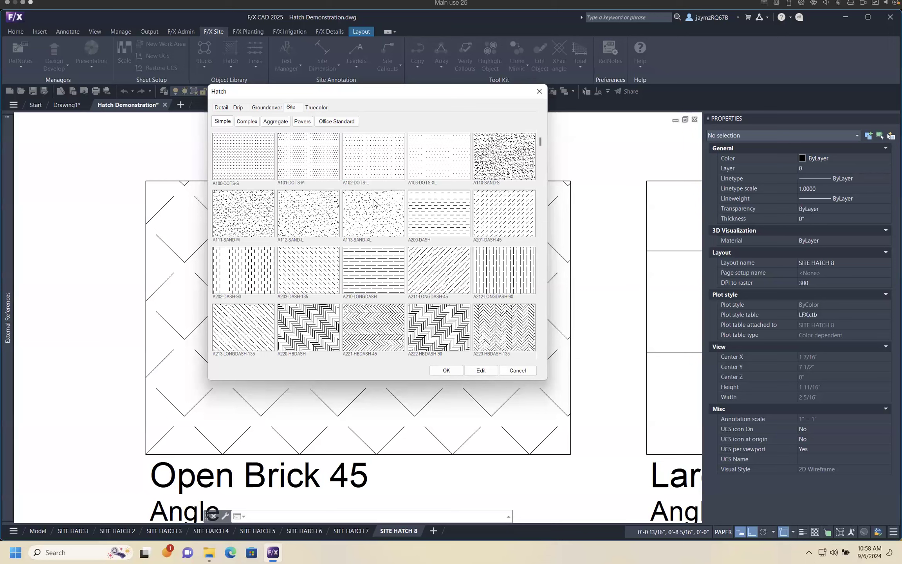
left_click(302, 122)
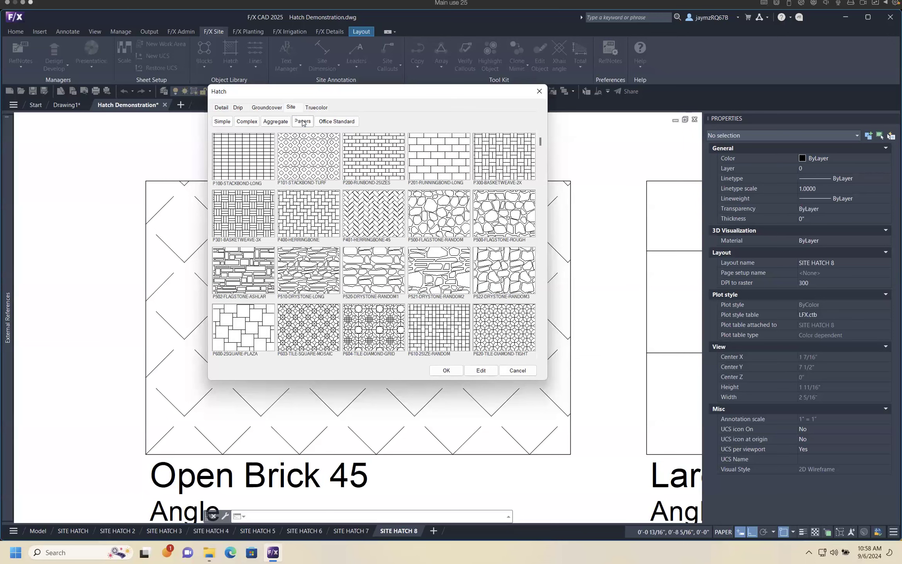